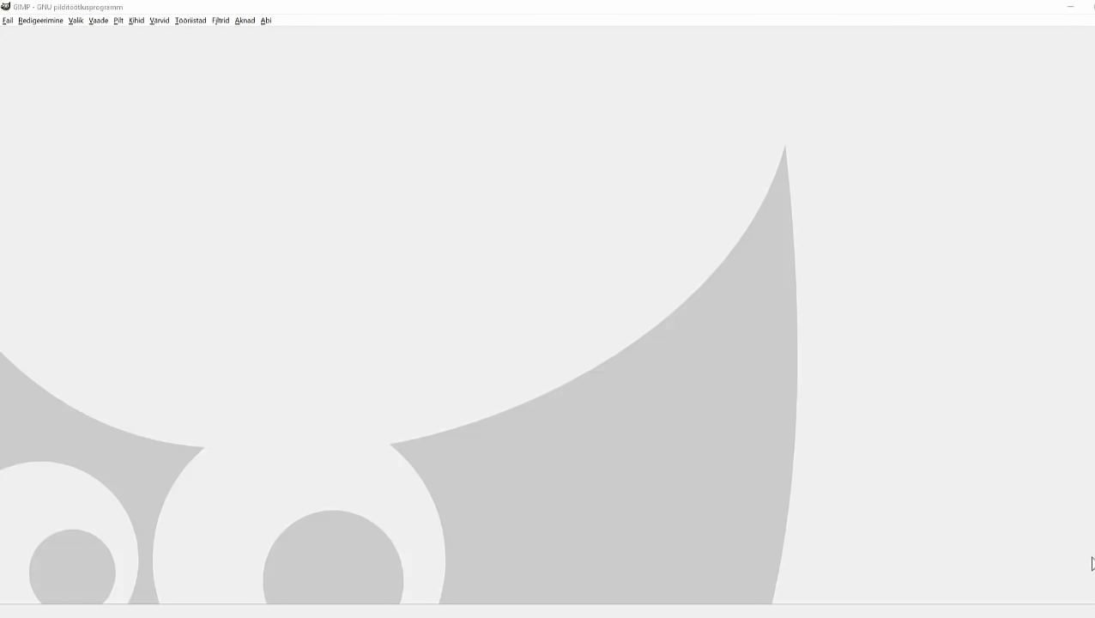
- Create a new blank image 851 px wide and 315 px high
{"action": "left_click", "coordinate": [6, 21]}
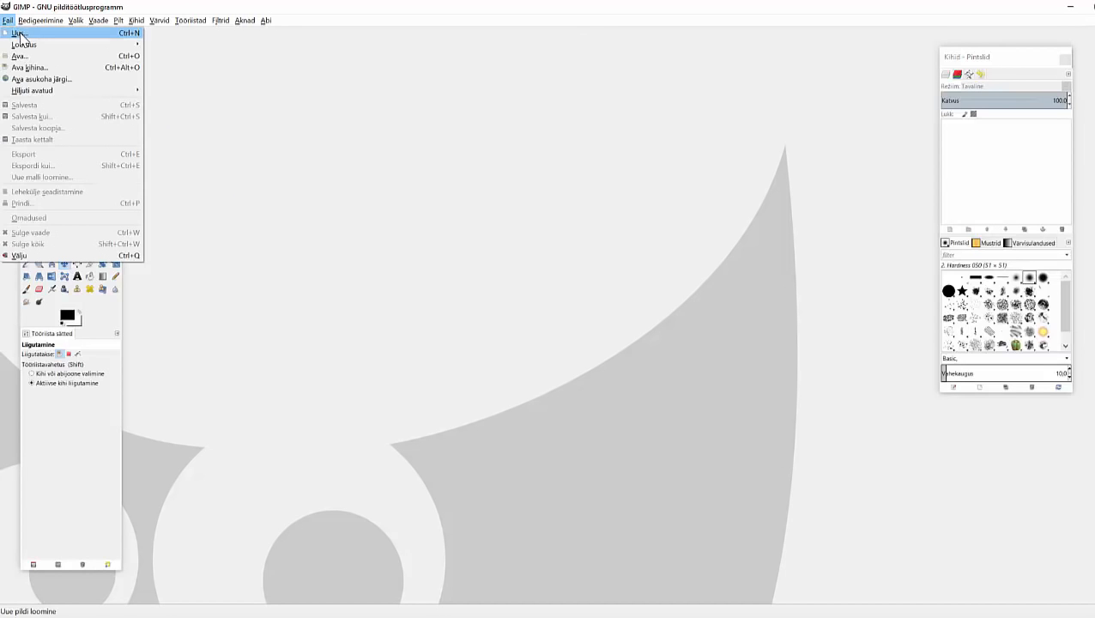
{"action": "left_click", "coordinate": [20, 35]}
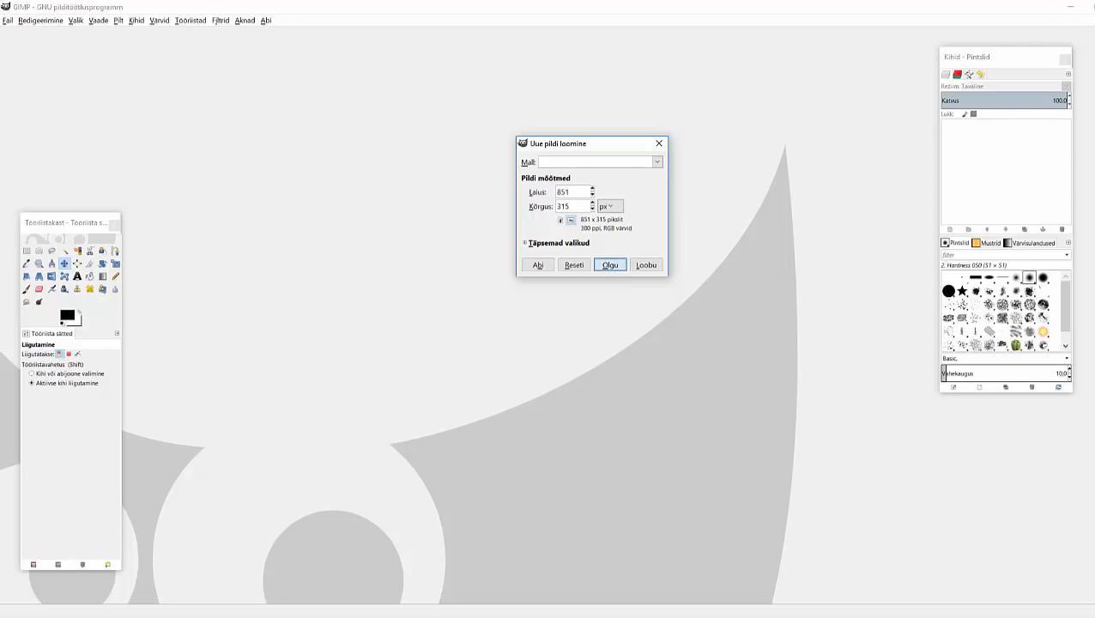
{"action": "left_click", "coordinate": [610, 264]}
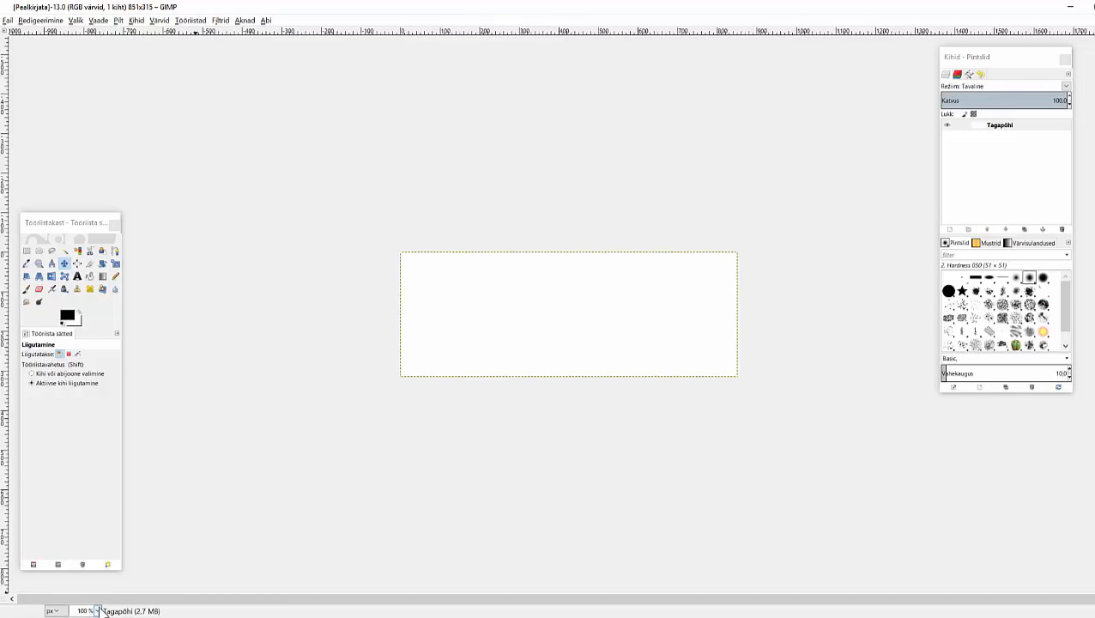
{"action": "left_click", "coordinate": [97, 610]}
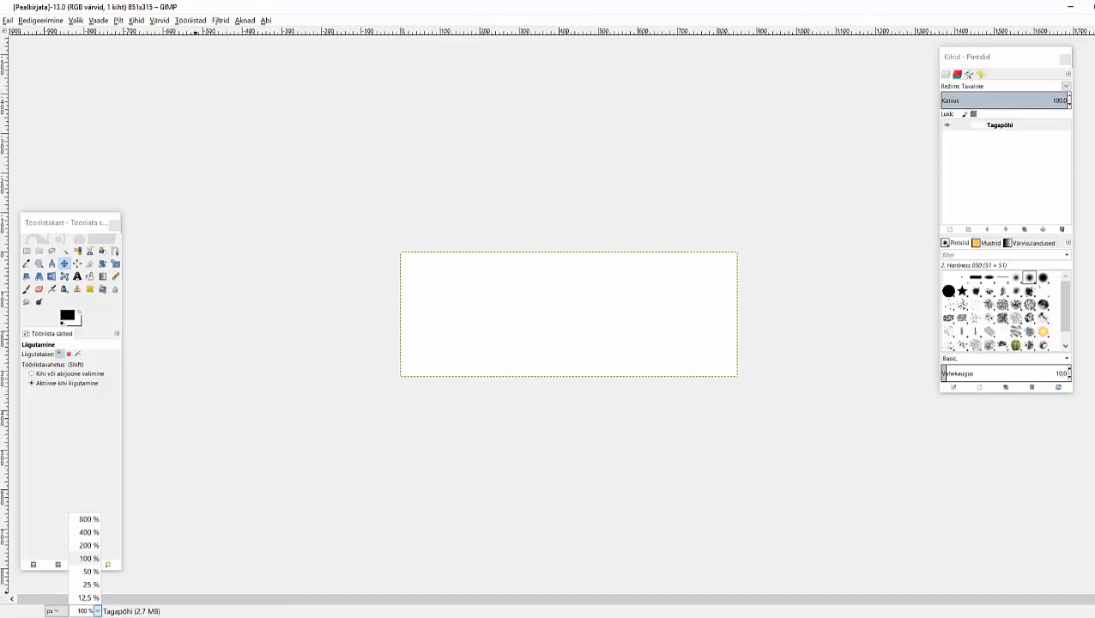
{"action": "left_click", "coordinate": [89, 545]}
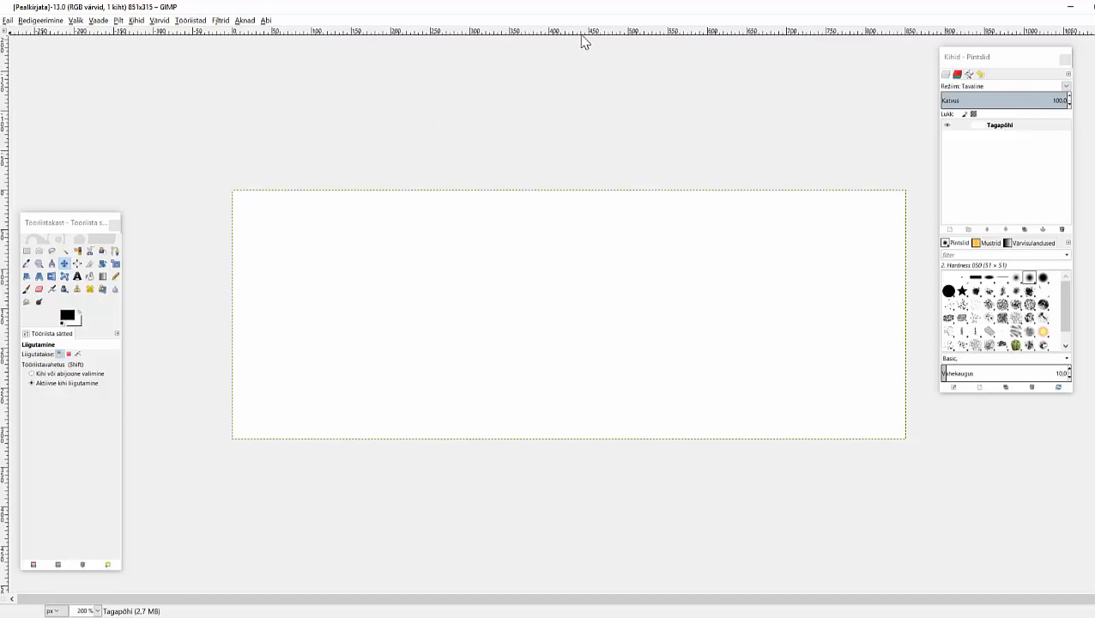
- Open the photo Kodulehe valmistamine.jpg as a new layer in the cover image
{"action": "left_click", "coordinate": [7, 20]}
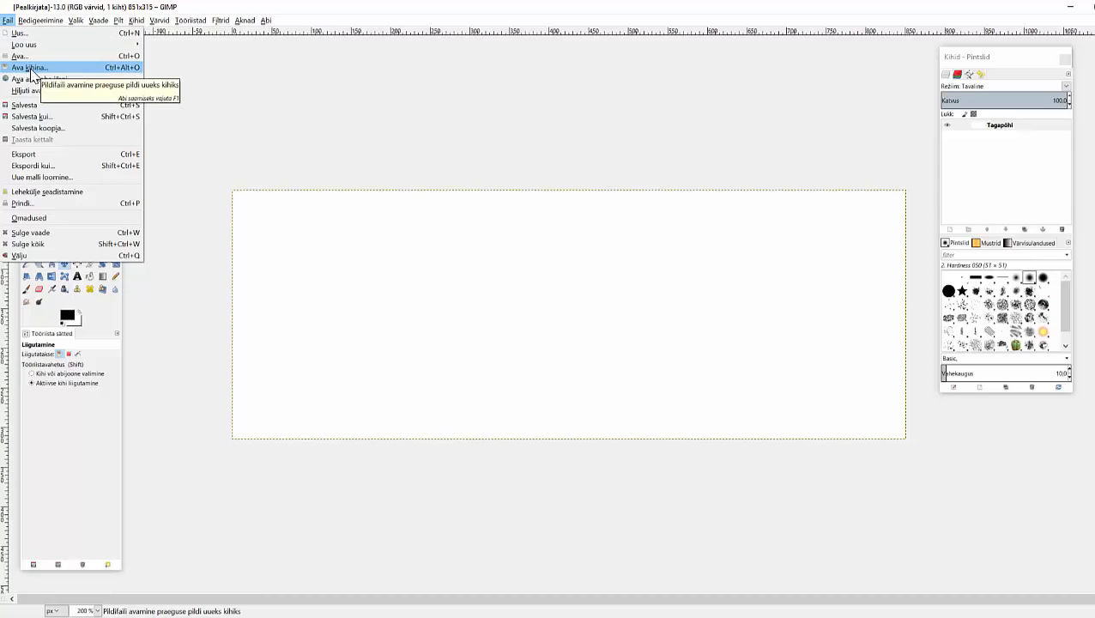
{"action": "left_click", "coordinate": [31, 69]}
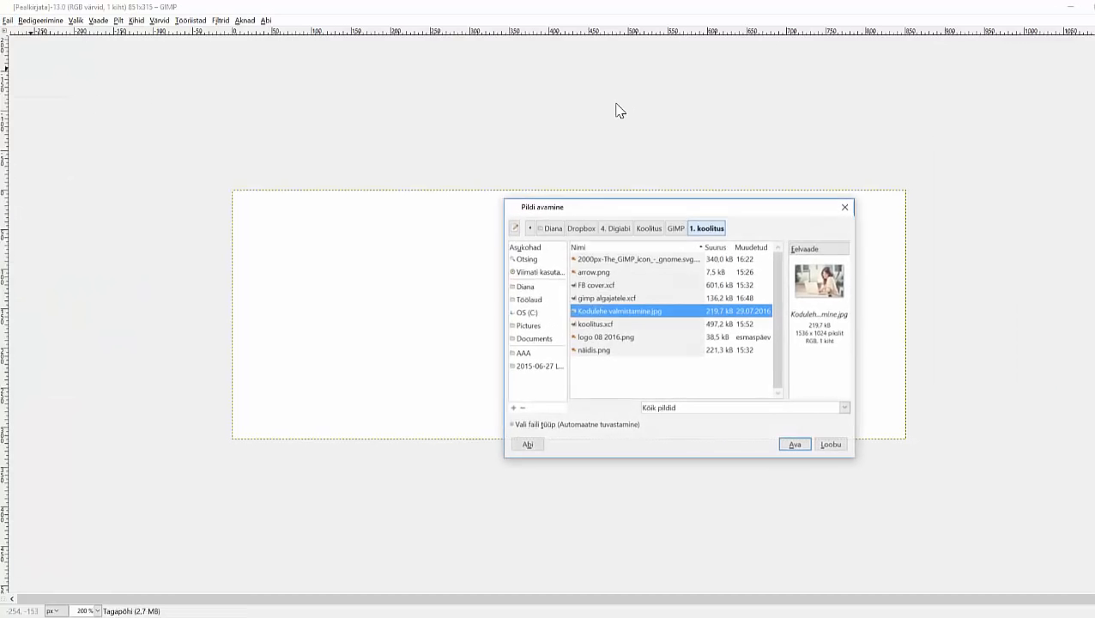
{"action": "left_click", "coordinate": [794, 444]}
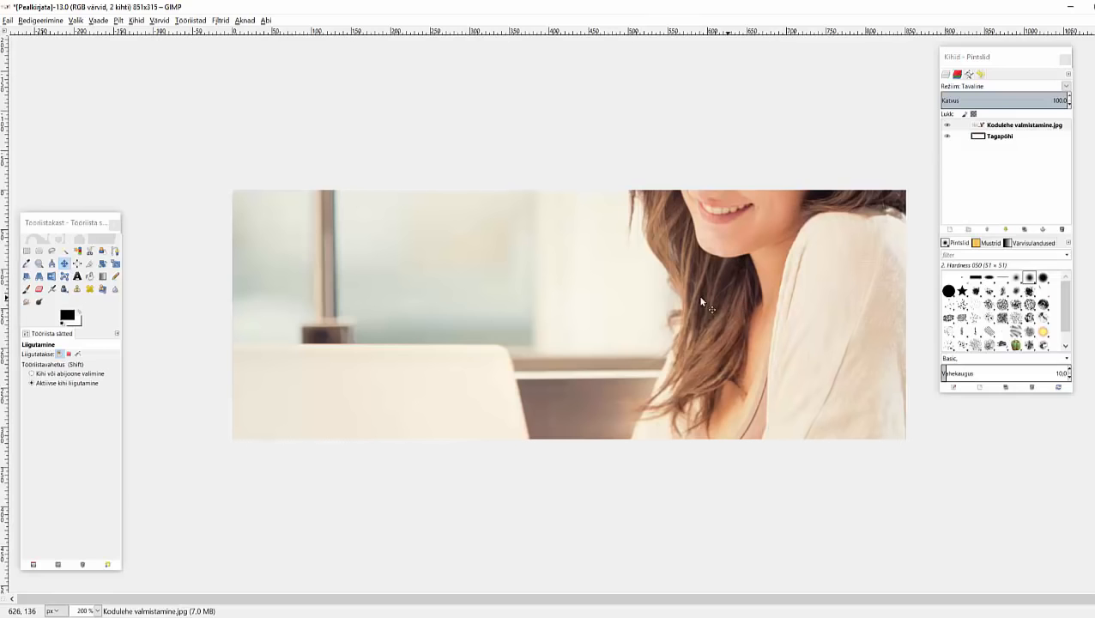
- Scale the photo layer proportionally to 525 × 350 px and move it over the left part of the canvas
{"action": "left_click", "coordinate": [115, 264]}
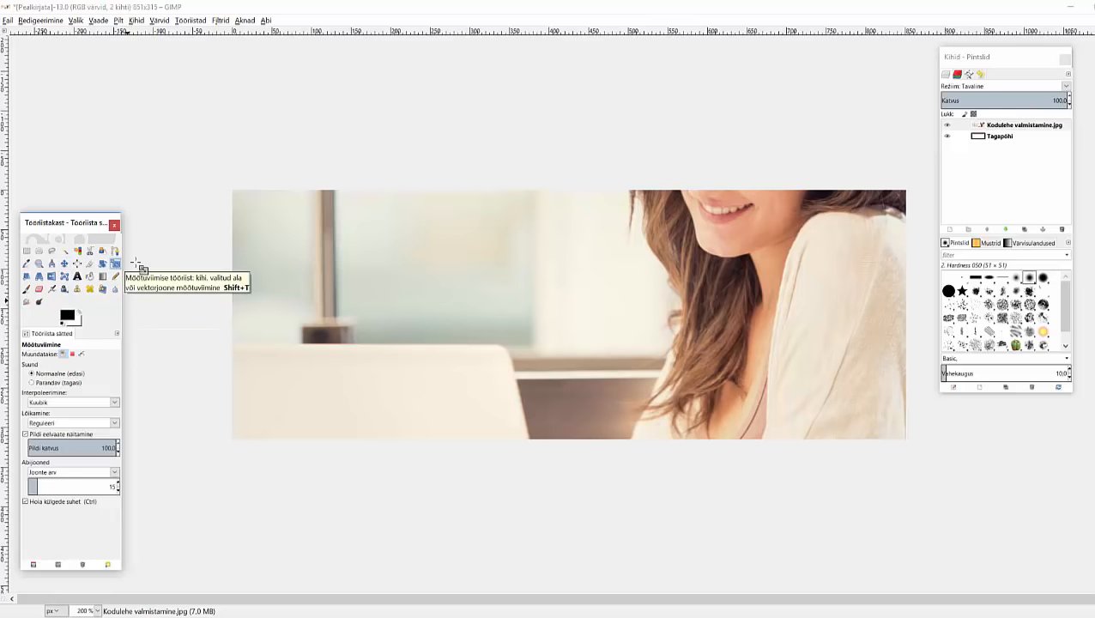
{"action": "key", "text": "Tab"}
{"action": "left_click", "coordinate": [431, 264]}
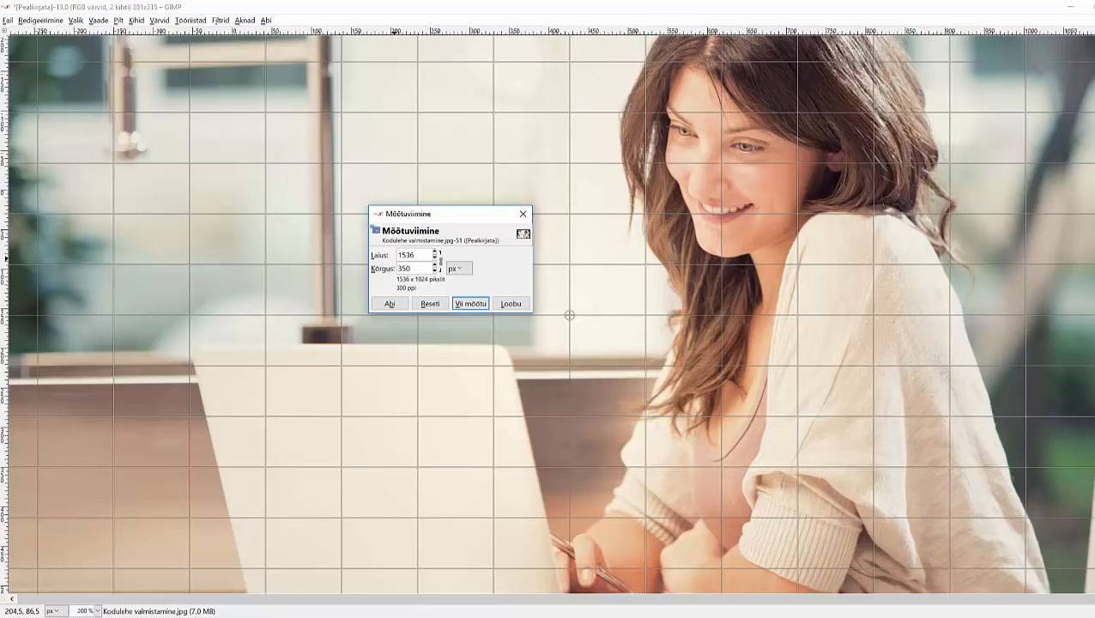
{"action": "key", "text": "Down"}
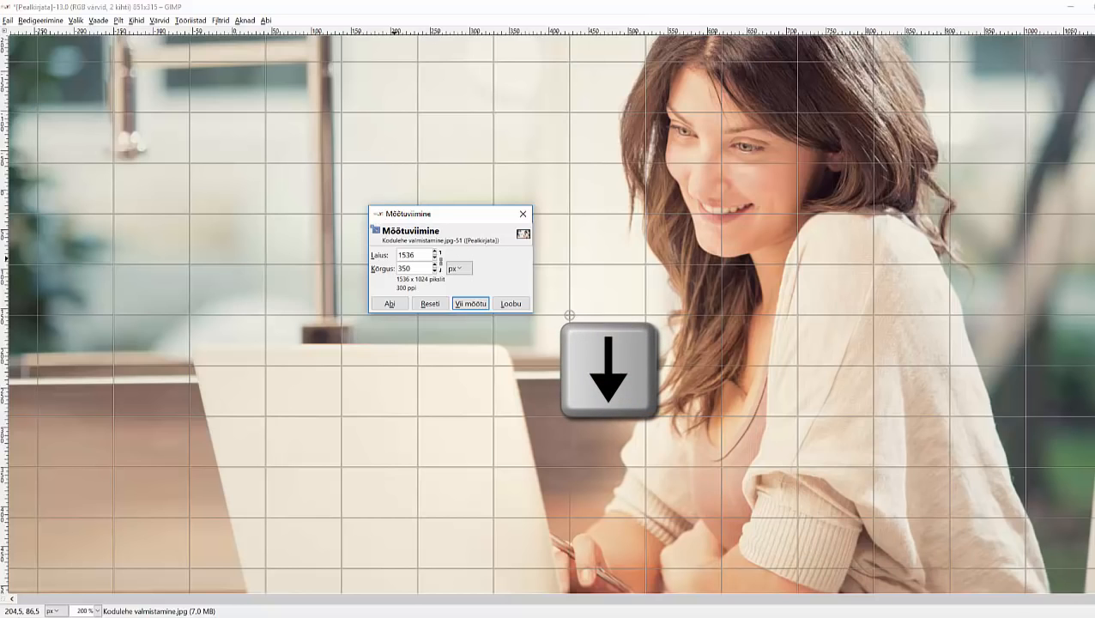
{"action": "key", "text": "Up"}
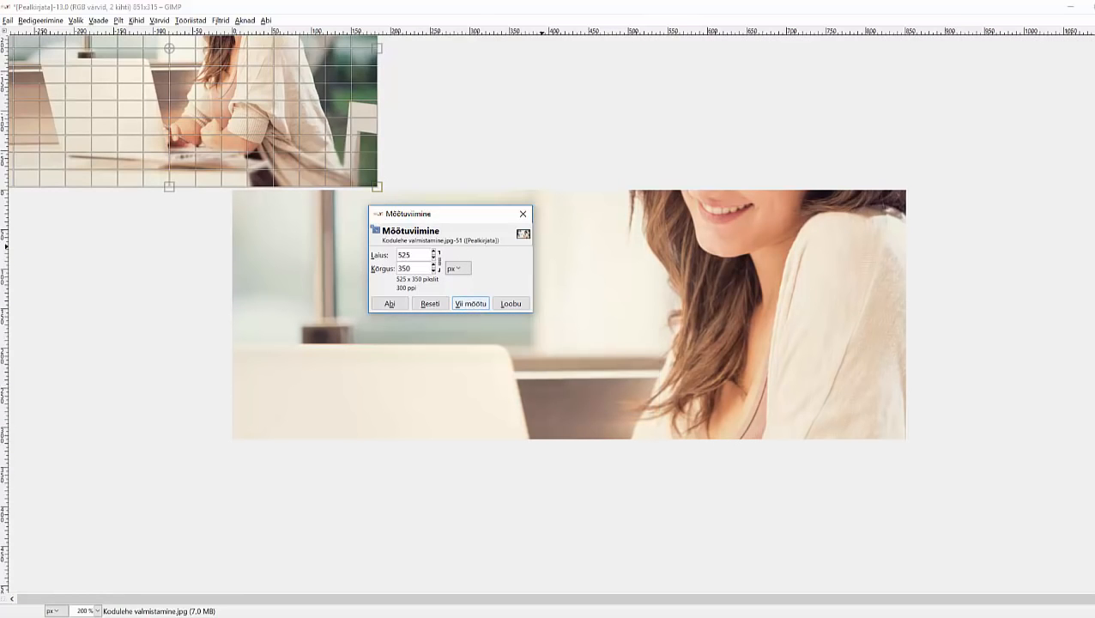
{"action": "left_click", "coordinate": [470, 305]}
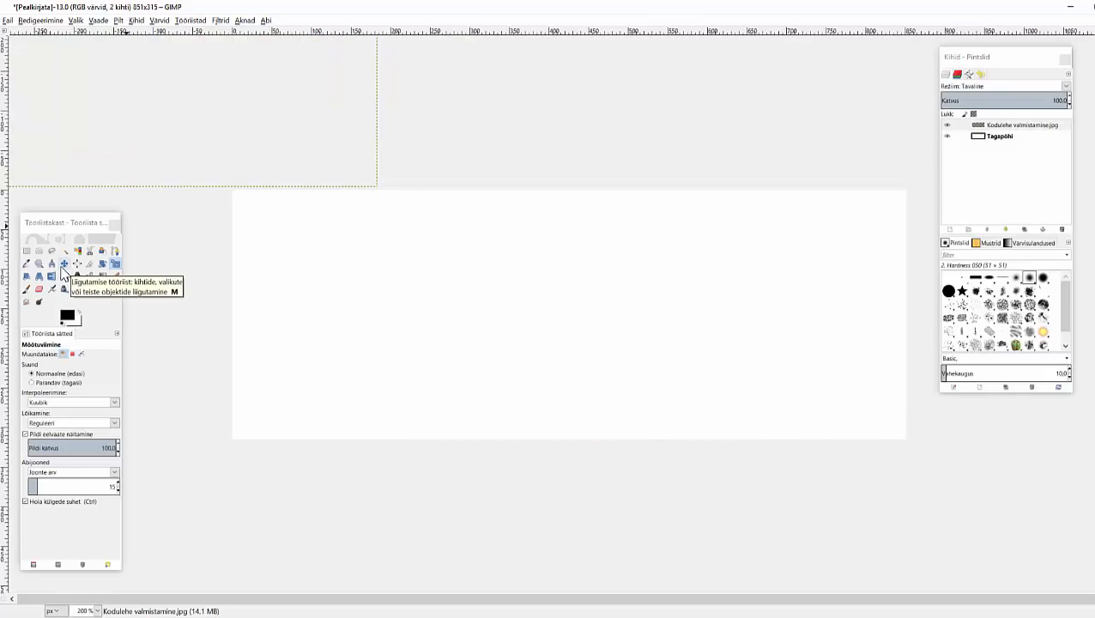
{"action": "left_click", "coordinate": [62, 266]}
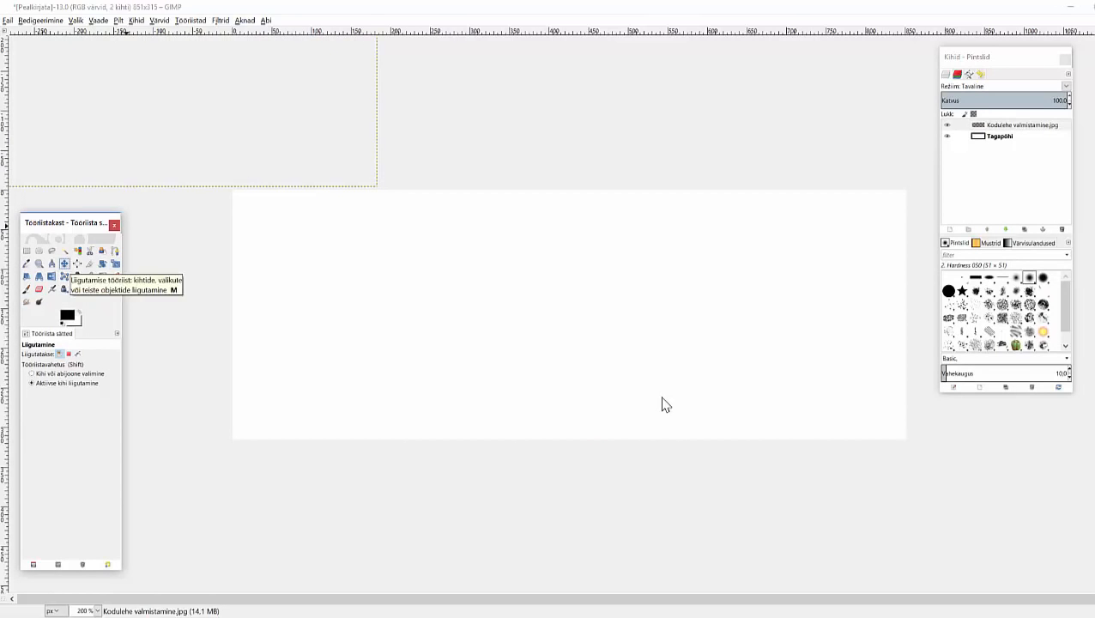
{"action": "left_click_drag", "start_coordinate": [166, 103], "coordinate": [405, 363]}
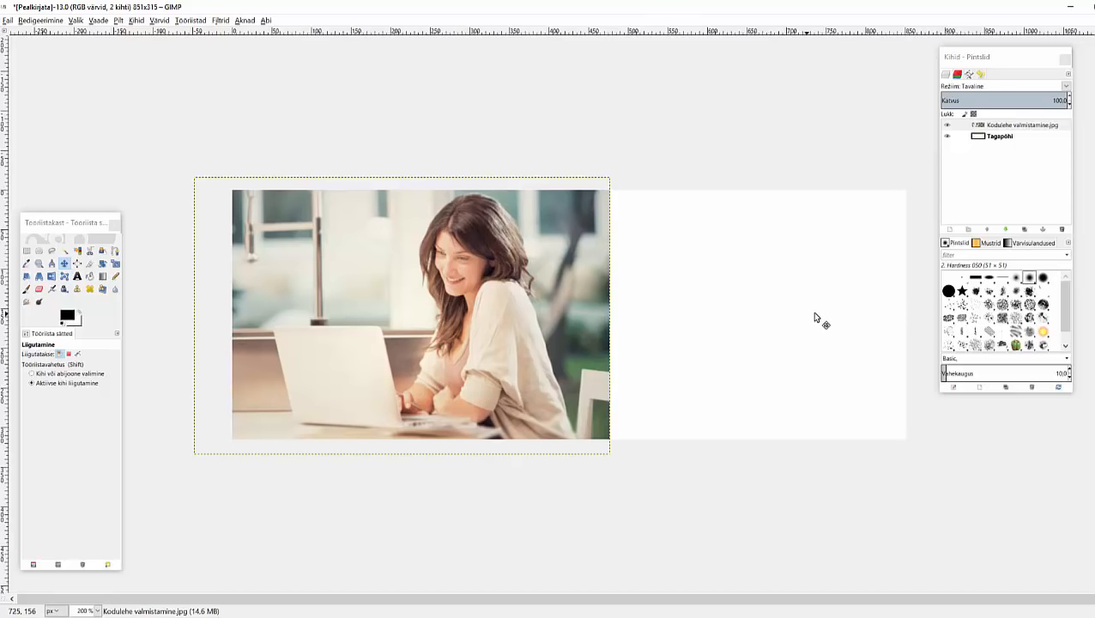
{"action": "left_click", "coordinate": [67, 317]}
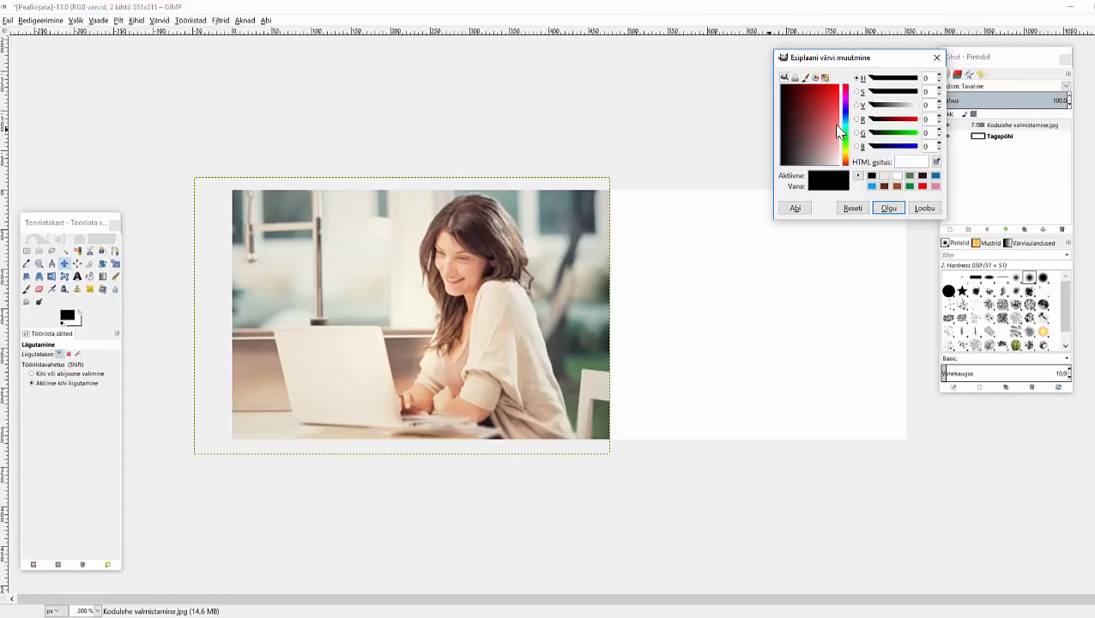
{"action": "left_click_drag", "start_coordinate": [838, 130], "coordinate": [782, 103]}
{"action": "left_click_drag", "start_coordinate": [906, 119], "coordinate": [884, 144]}
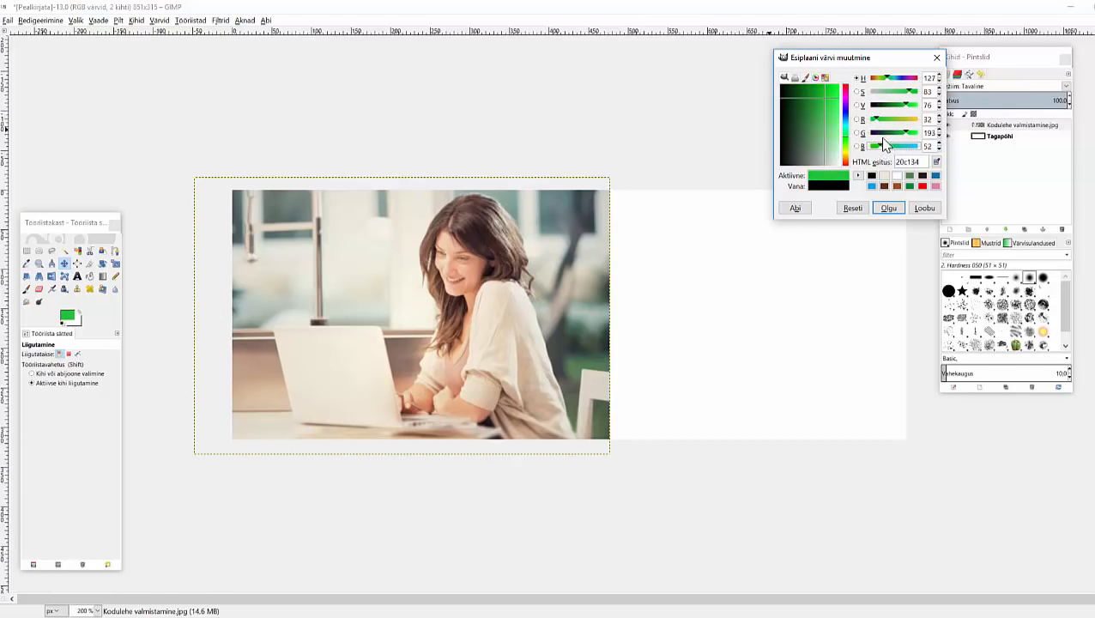
{"action": "left_click", "coordinate": [927, 210]}
{"action": "left_click", "coordinate": [923, 209]}
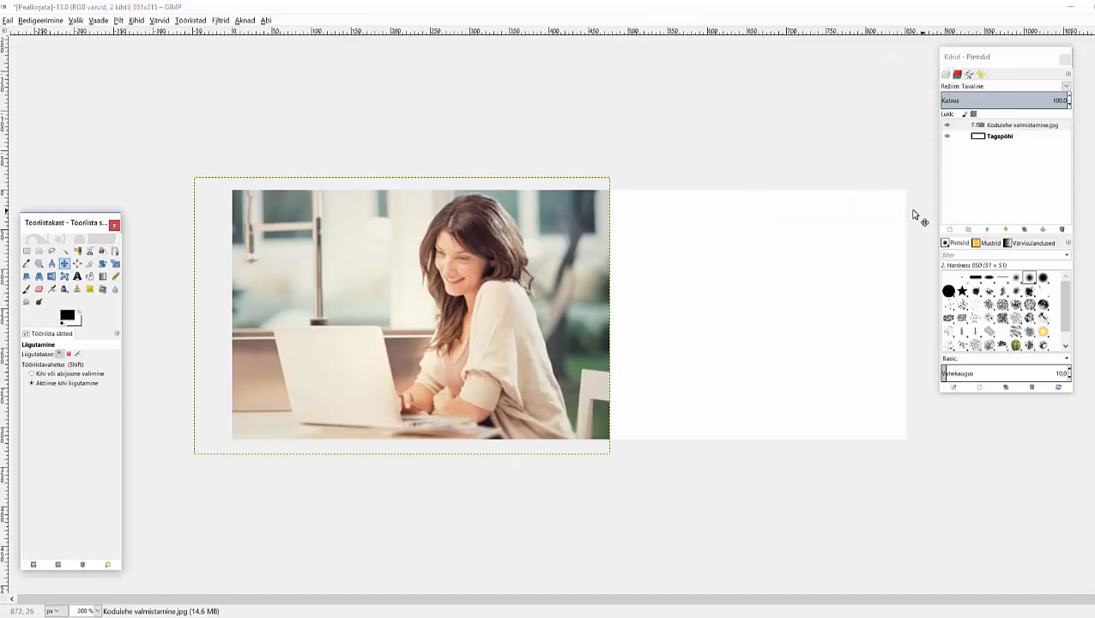
- Sample the light beige of the laptop lid from the photo layer as the foreground colour with the Color Picker
{"action": "left_click", "coordinate": [26, 268]}
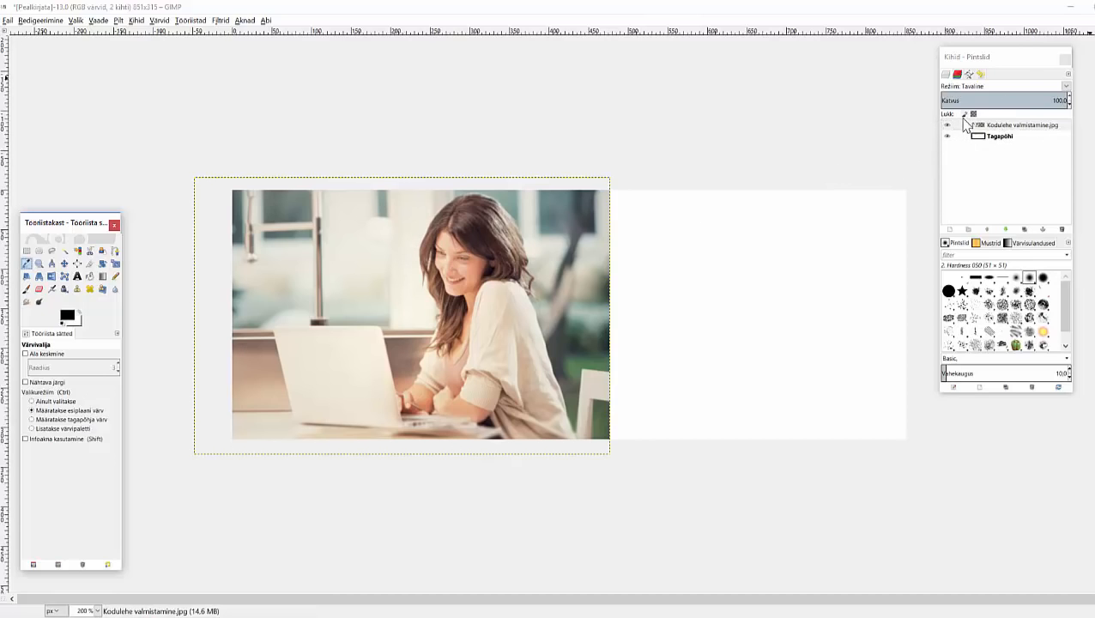
{"action": "left_click", "coordinate": [997, 138]}
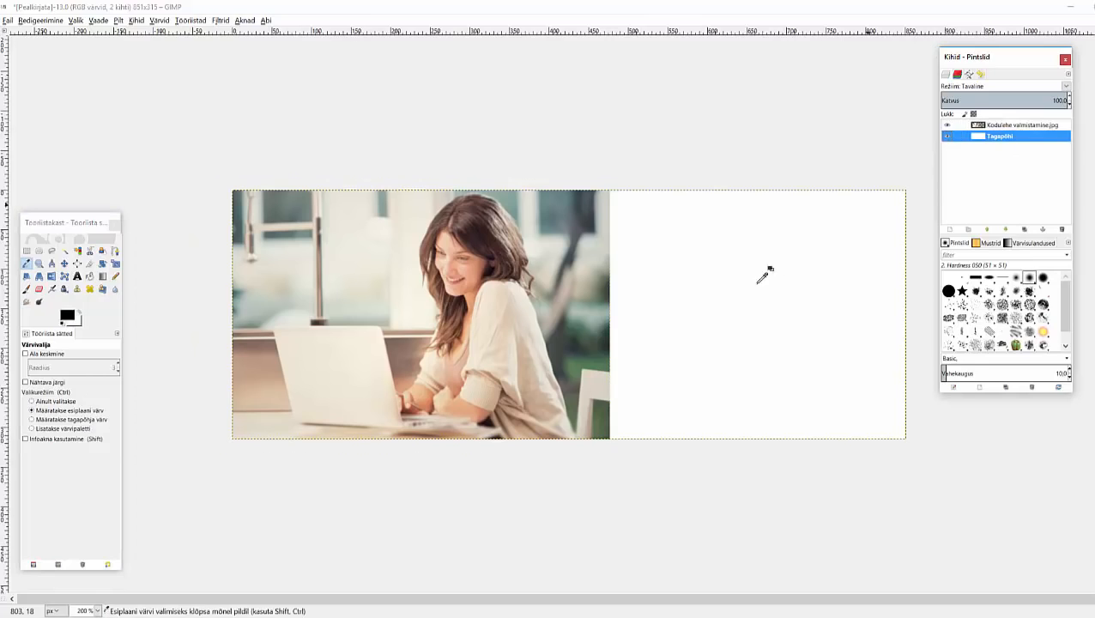
{"action": "left_click", "coordinate": [483, 288]}
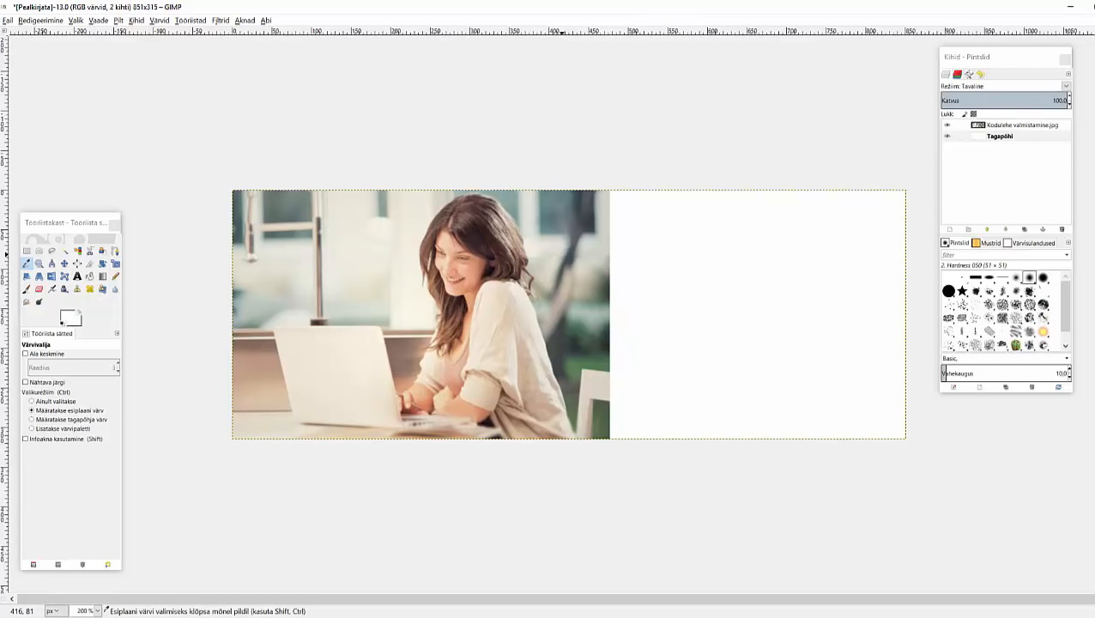
{"action": "left_click", "coordinate": [1040, 125]}
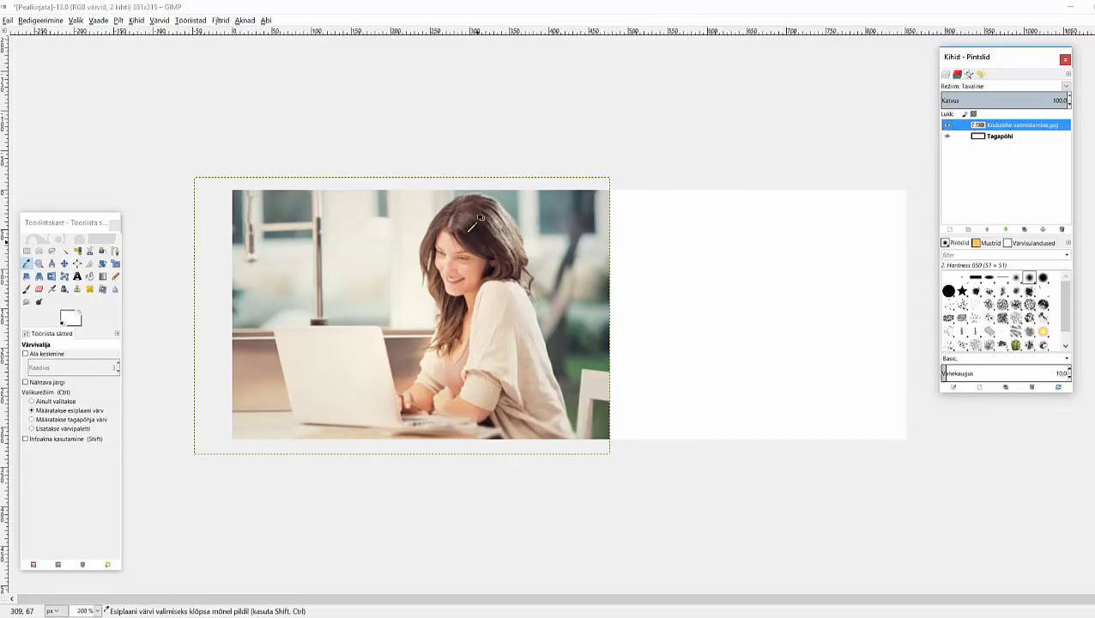
{"action": "left_click_drag", "start_coordinate": [461, 232], "coordinate": [344, 342]}
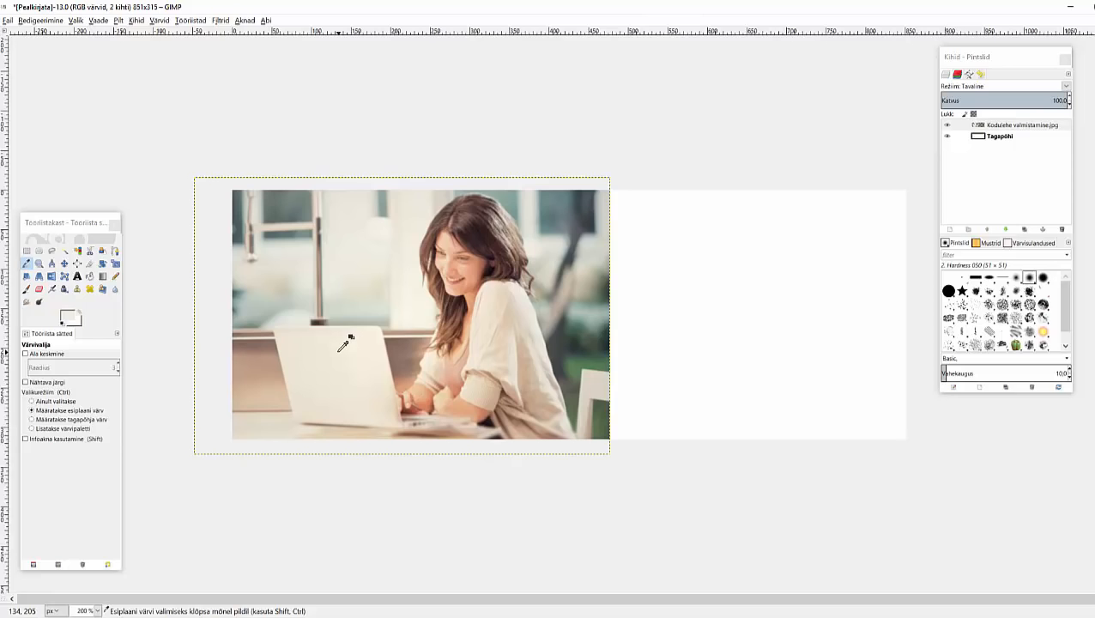
- Fill the white area of the Tagapõhi background layer with the sampled beige foreground colour
{"action": "left_click", "coordinate": [91, 276]}
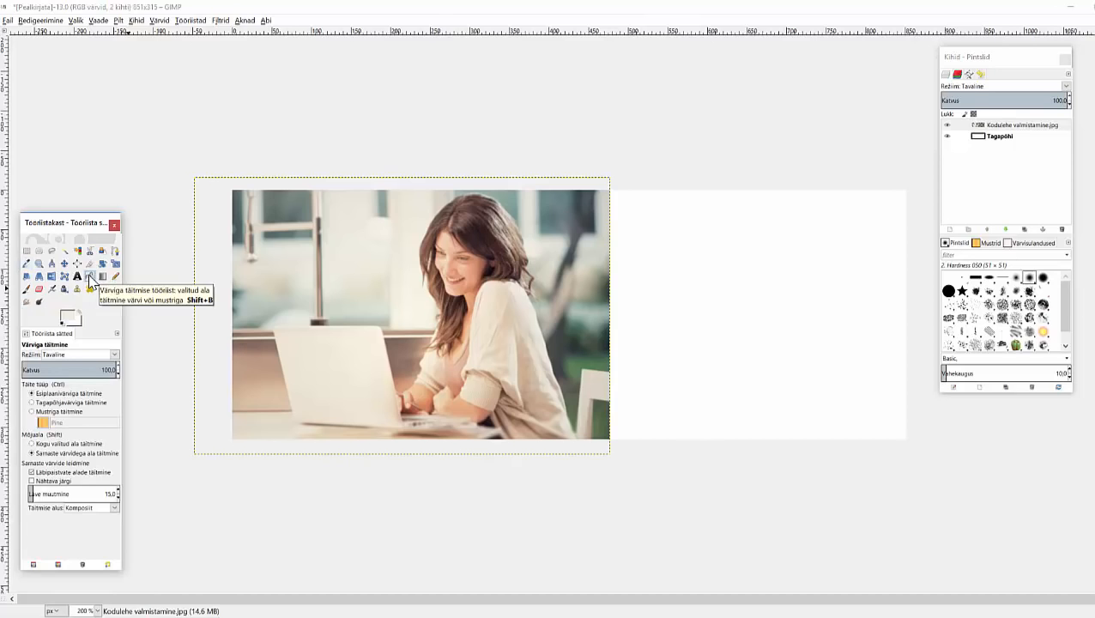
{"action": "left_click", "coordinate": [995, 139]}
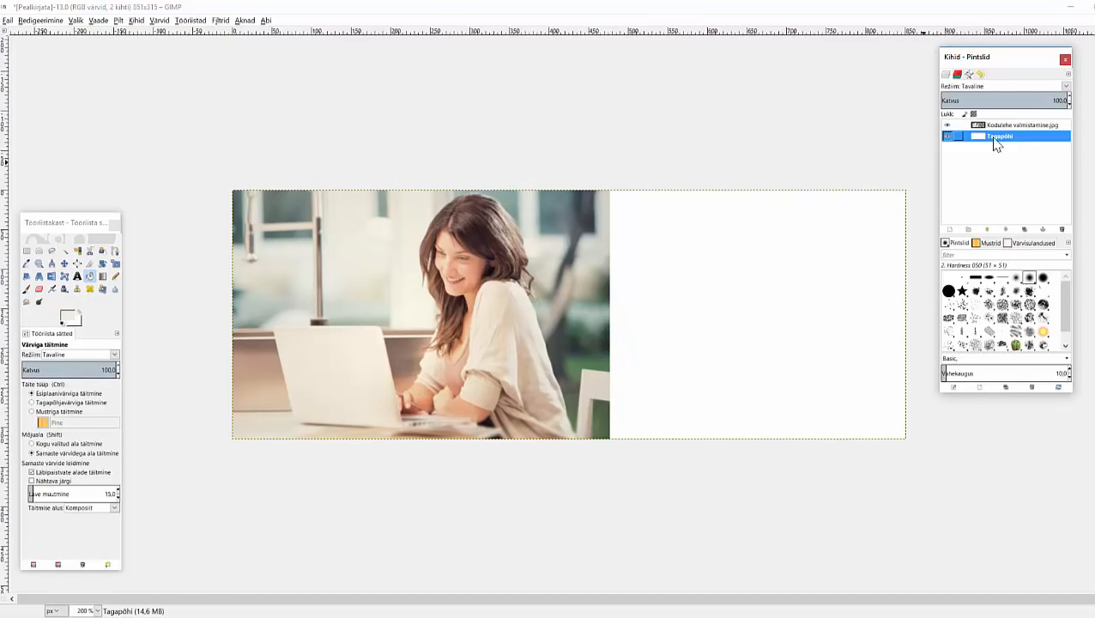
{"action": "left_click", "coordinate": [756, 248]}
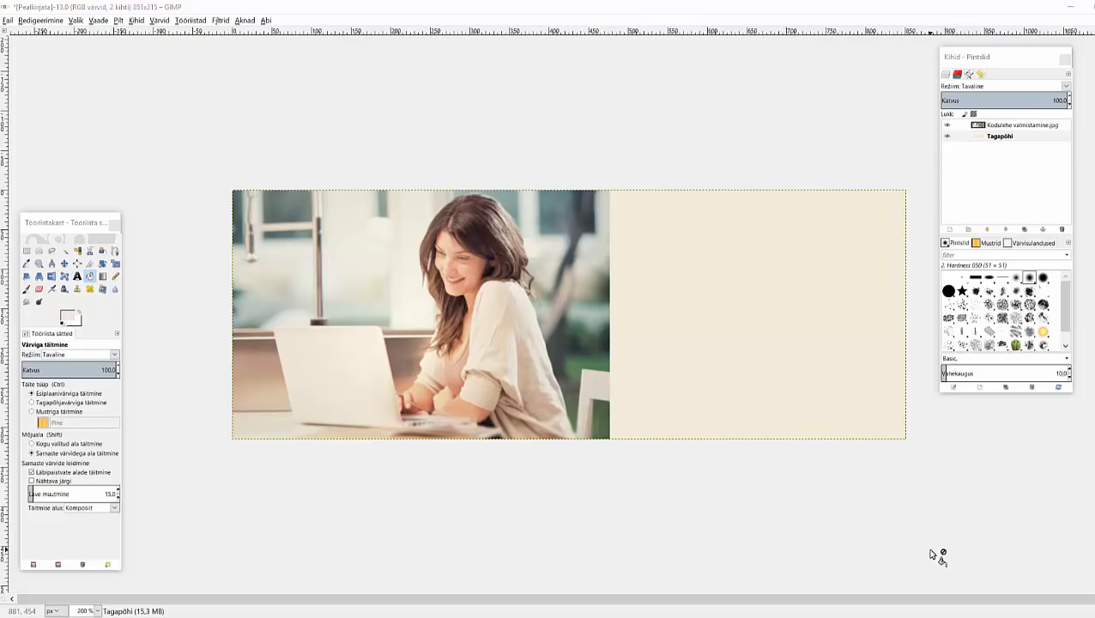
- Set the Text tool's colour to black (000000)
{"action": "left_click", "coordinate": [77, 276]}
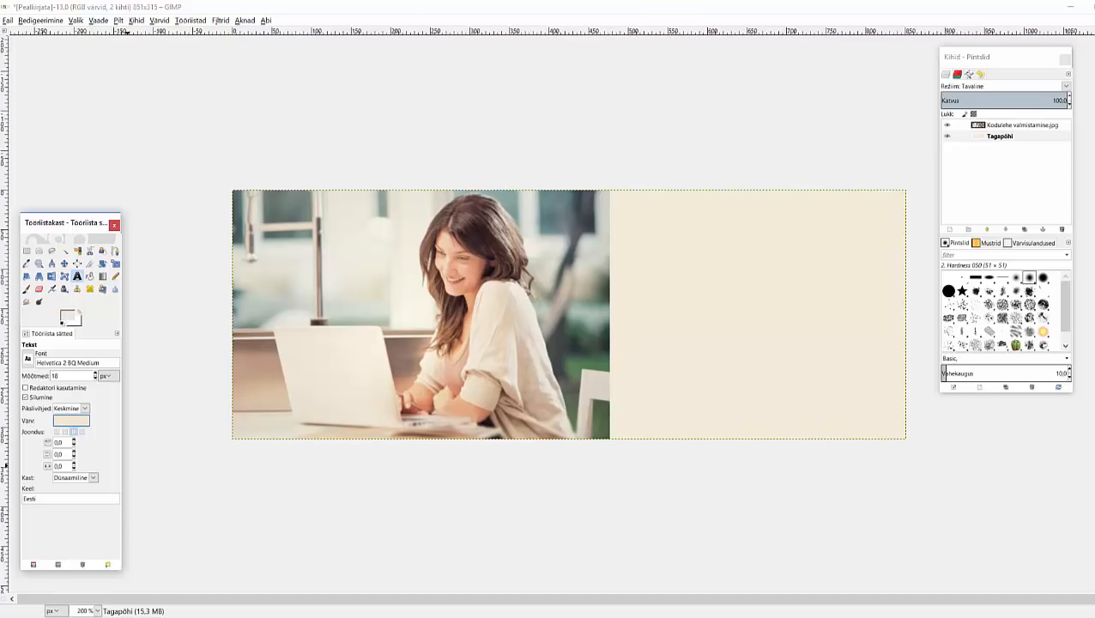
{"action": "left_click", "coordinate": [71, 420]}
{"action": "left_click", "coordinate": [114, 473]}
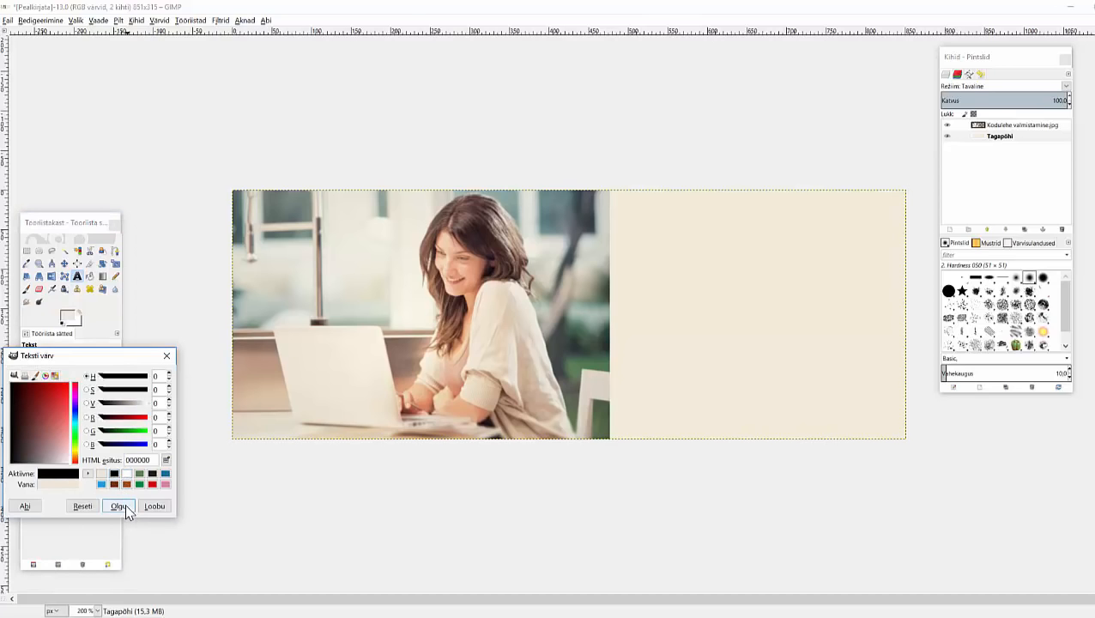
{"action": "left_click", "coordinate": [122, 506]}
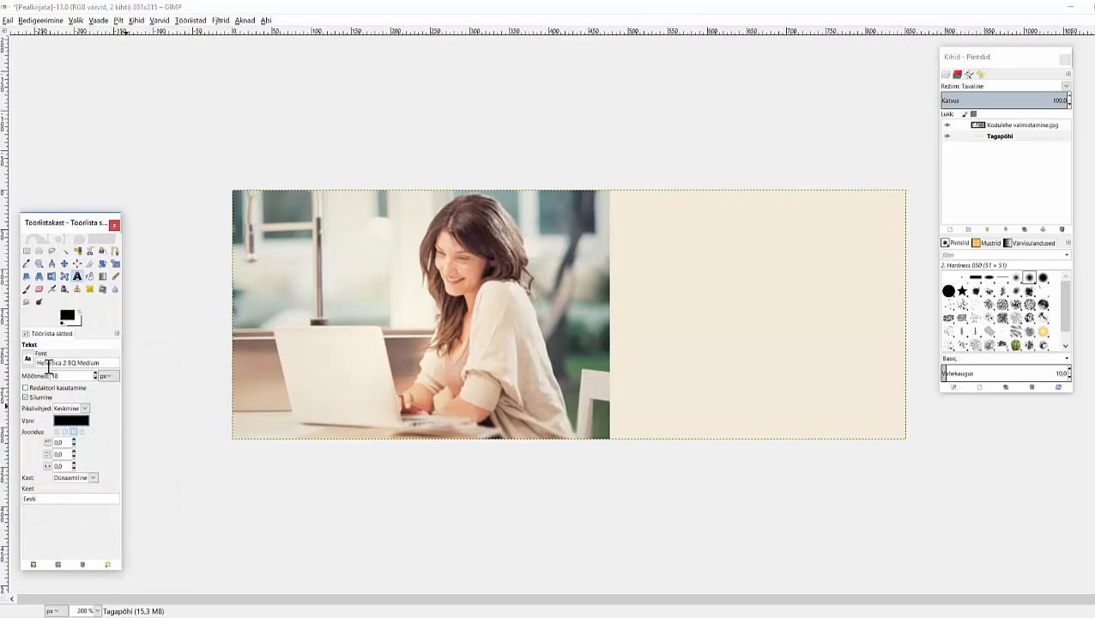
{"action": "left_click", "coordinate": [62, 363]}
- Add the two-line text "ERATUNNID & KOOLITUSED" / "TÄISKASVANUTELE" near the top of the beige area
{"action": "left_click", "coordinate": [630, 228]}
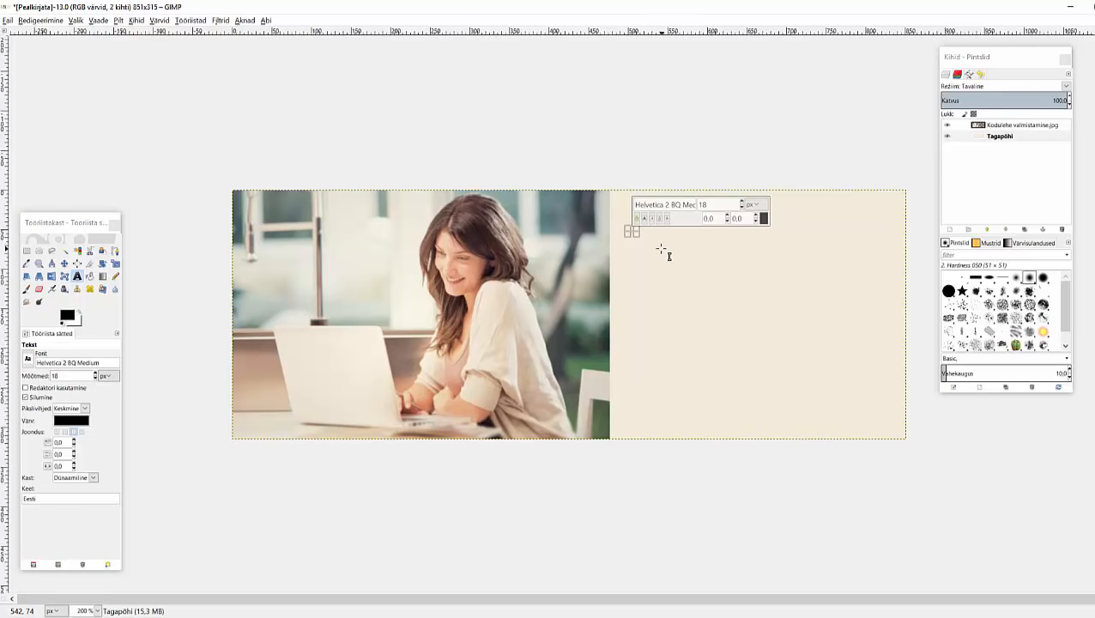
{"action": "type", "text": "ERATU"}
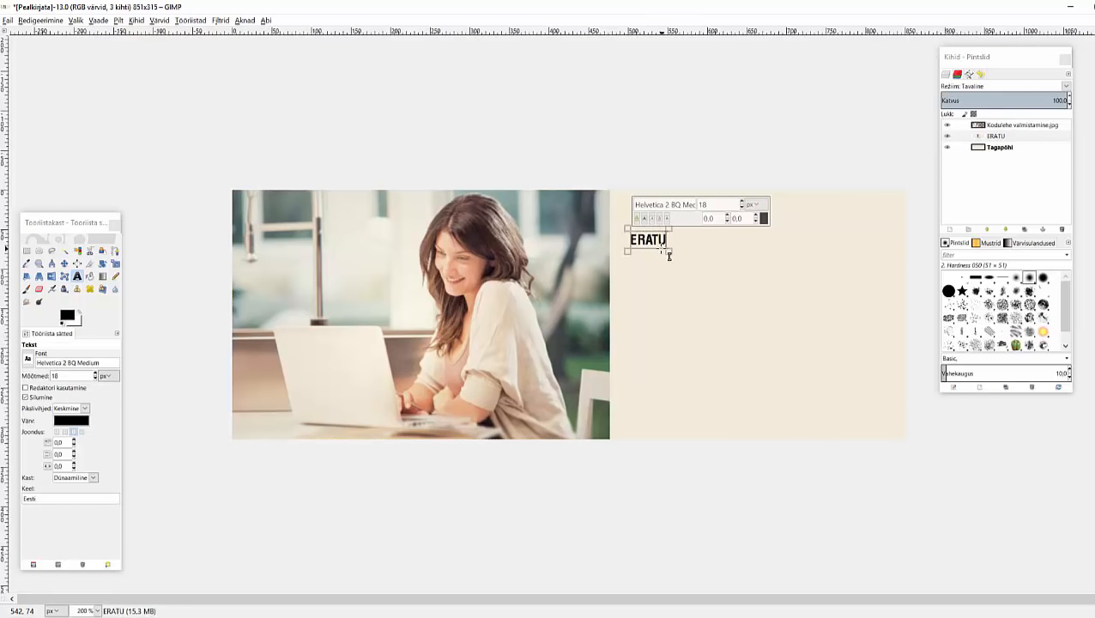
{"action": "type", "text": "NNID & KOOLITUSED"}
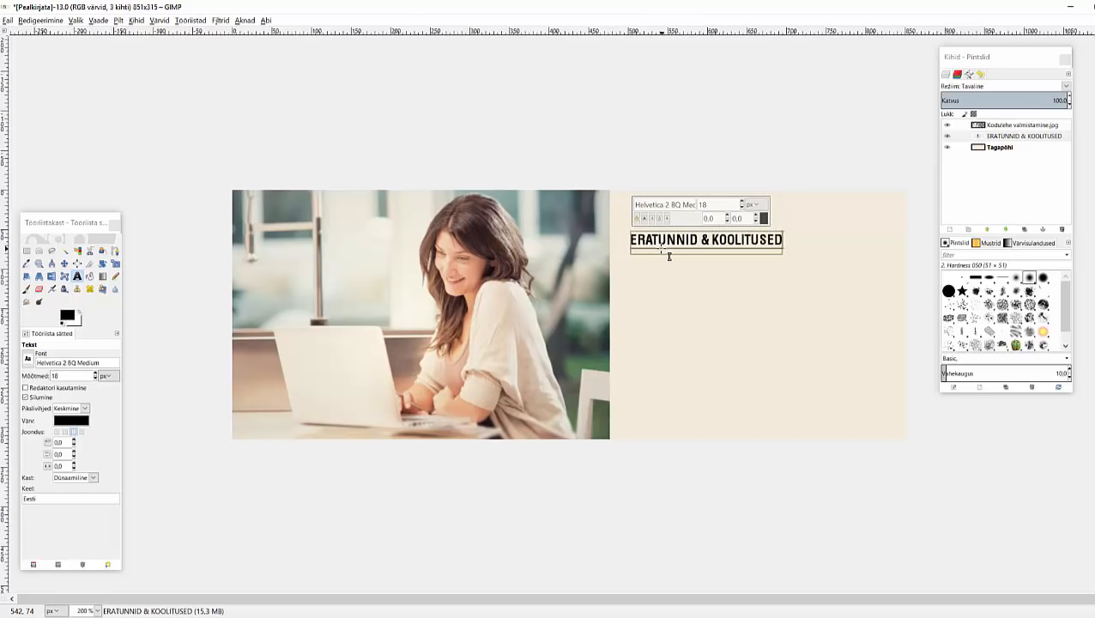
{"action": "key", "text": "Return"}
{"action": "type", "text": "T"}
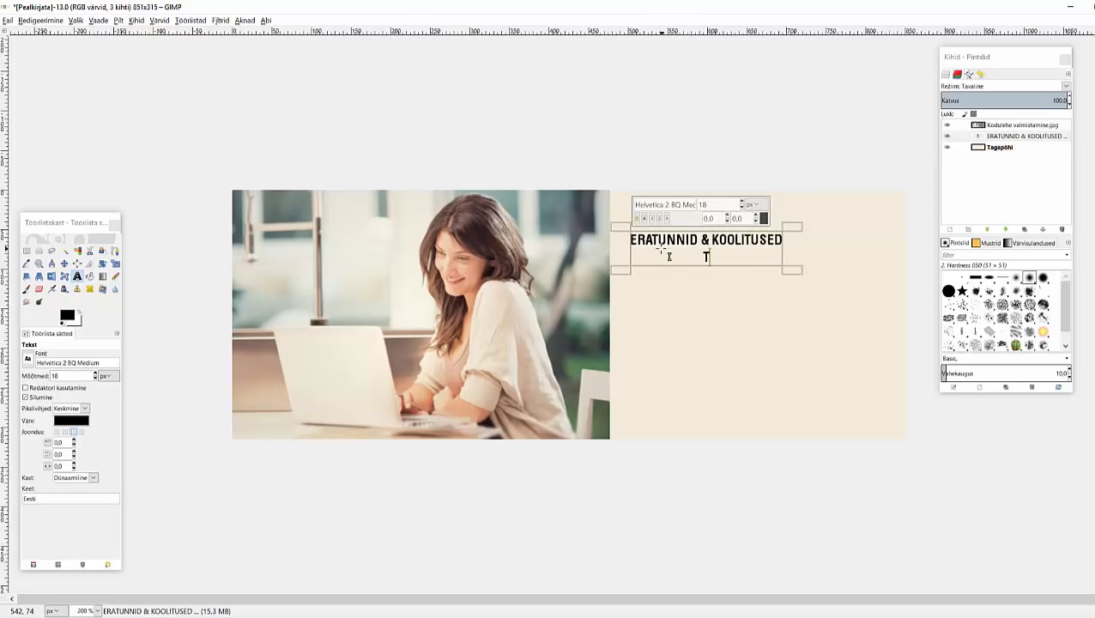
{"action": "type", "text": "ÄISKASVANUTELE"}
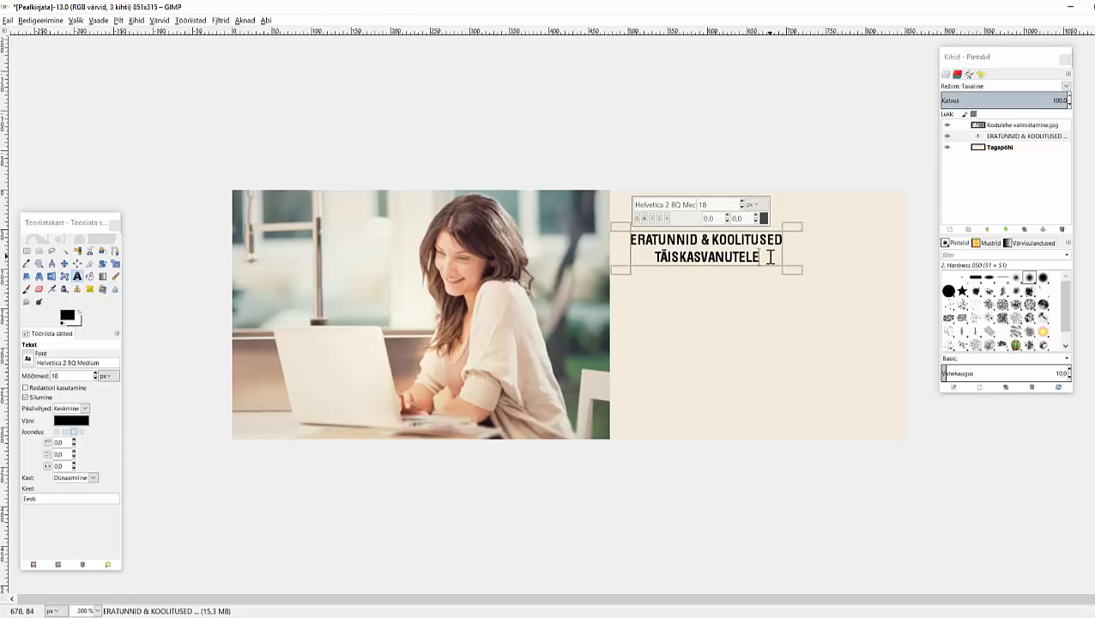
- Enlarge the two-line heading text to 32 px and move it slightly up and left within the beige area
{"action": "key", "text": "ctrl+a"}
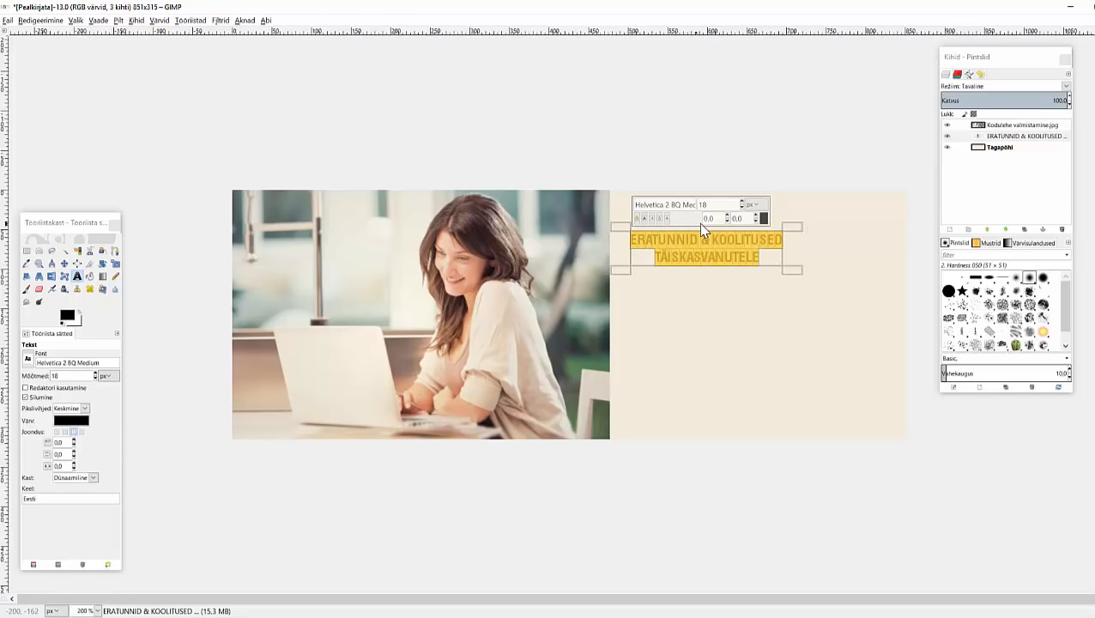
{"action": "left_click", "coordinate": [743, 201]}
{"action": "scroll", "coordinate": [741, 204], "scroll_direction": "up", "scroll_amount": 12}
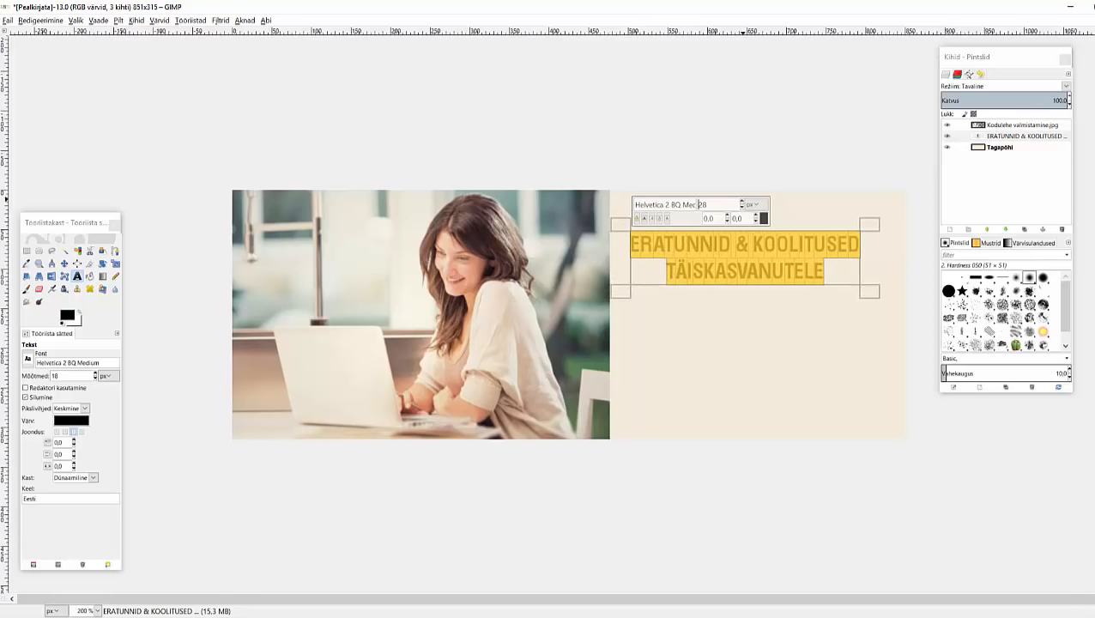
{"action": "scroll", "coordinate": [741, 205], "scroll_direction": "up", "scroll_amount": 1}
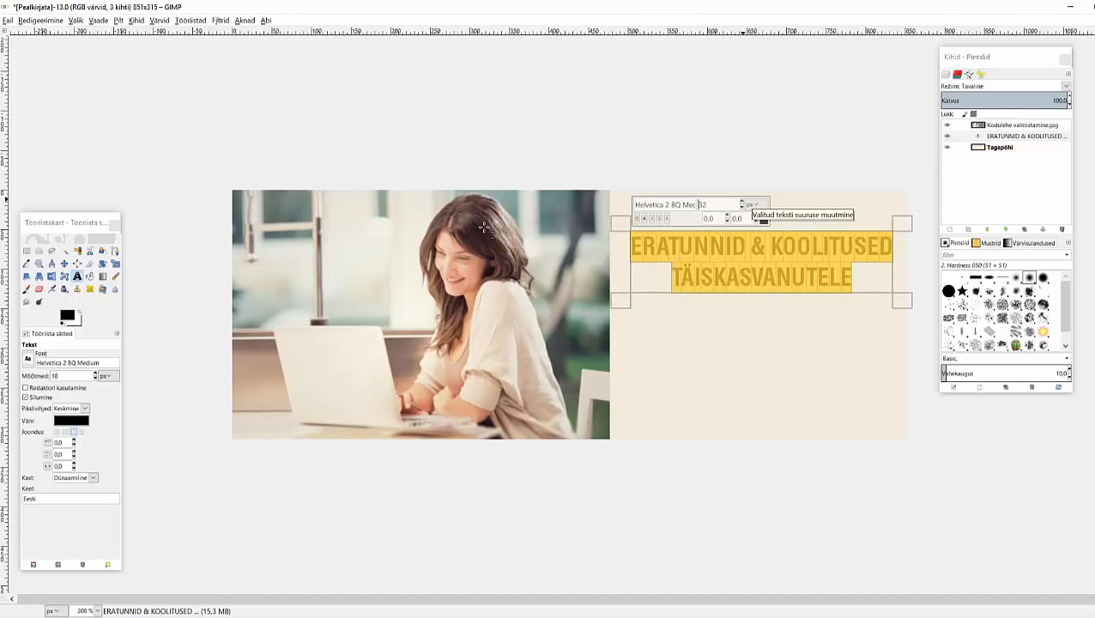
{"action": "left_click", "coordinate": [65, 263]}
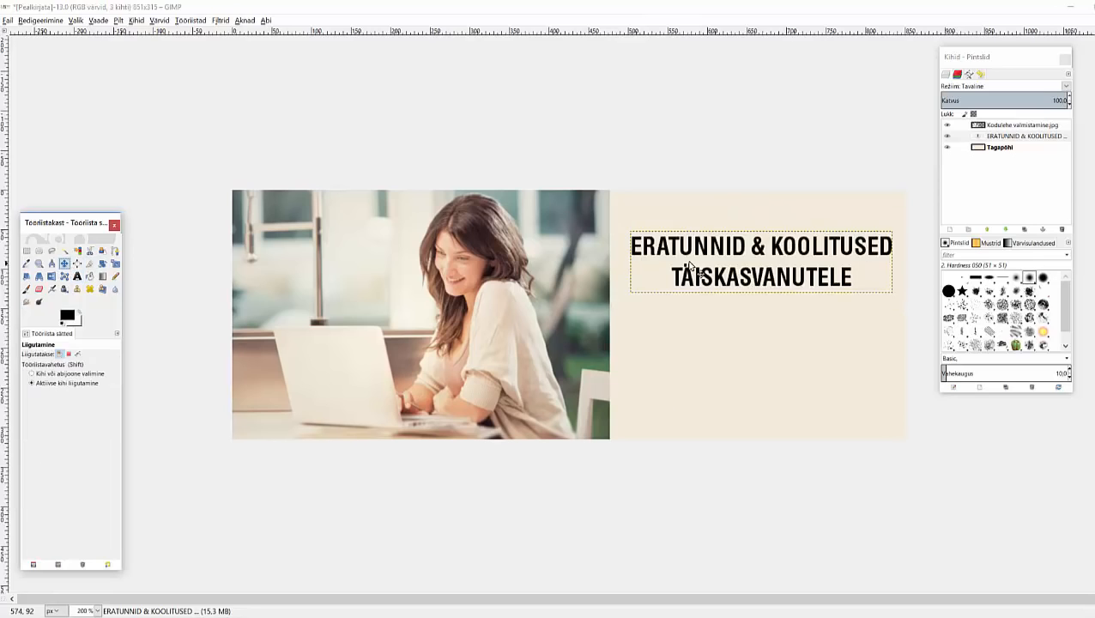
{"action": "left_click_drag", "start_coordinate": [730, 267], "coordinate": [723, 255]}
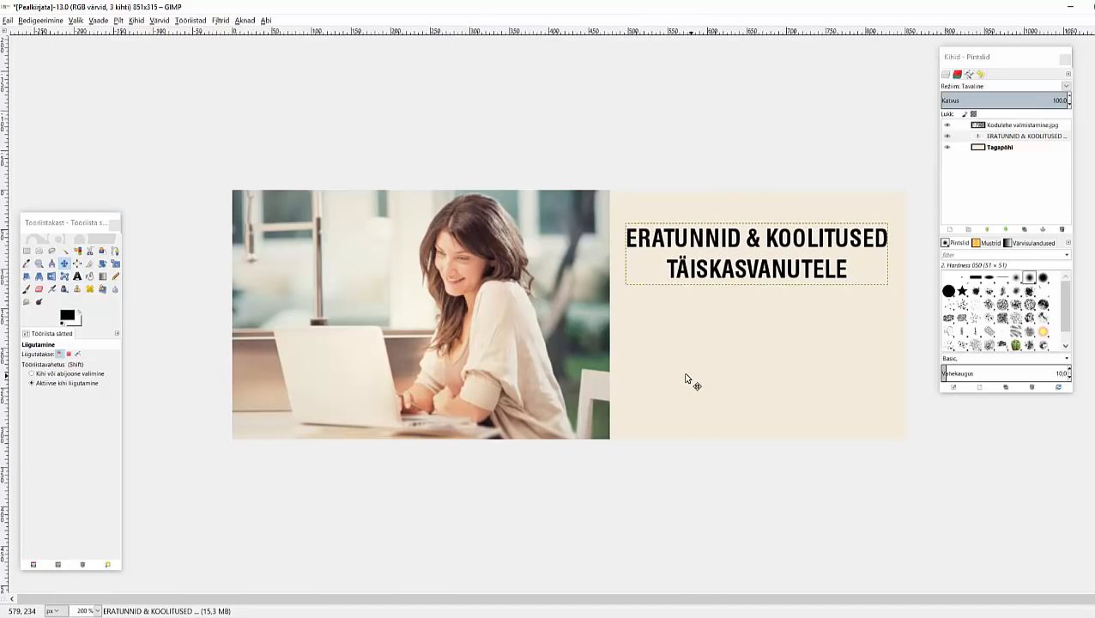
- Start a new text layer below the heading with the line "WORDPRESS - FACEBOOK - GMAIL - ID KAART - GIMP"
{"action": "left_click", "coordinate": [77, 276]}
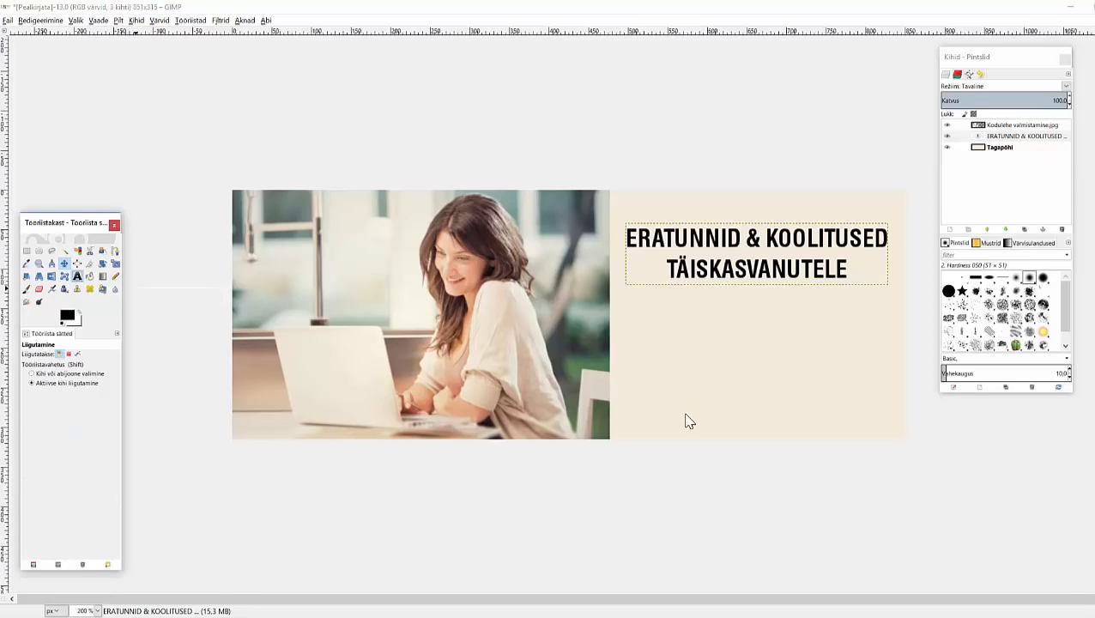
{"action": "left_click", "coordinate": [620, 315]}
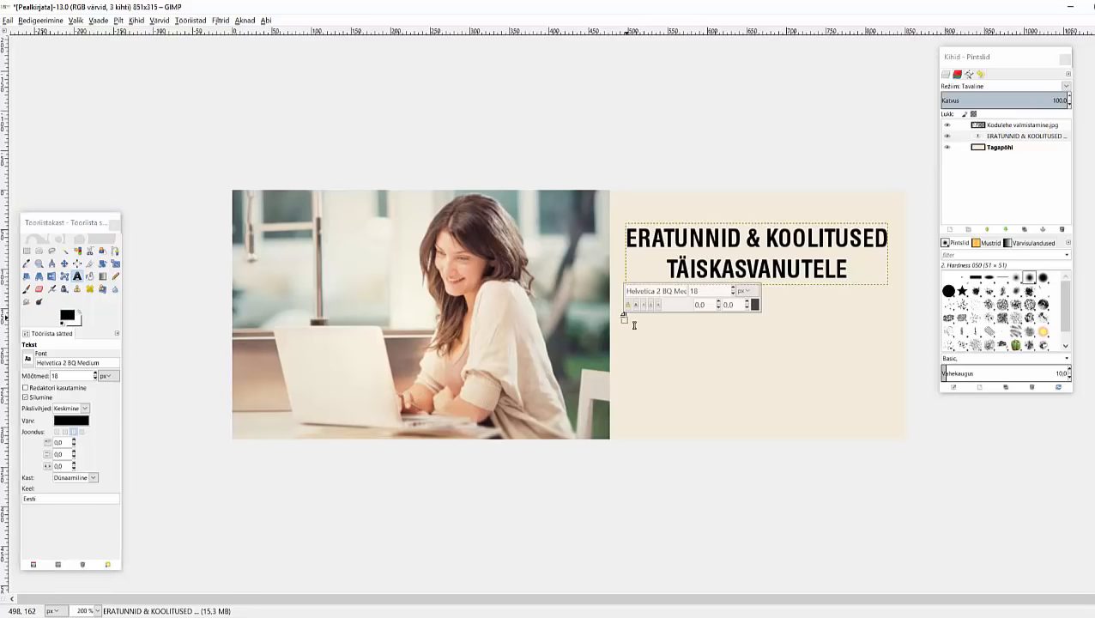
{"action": "type", "text": "WORD"}
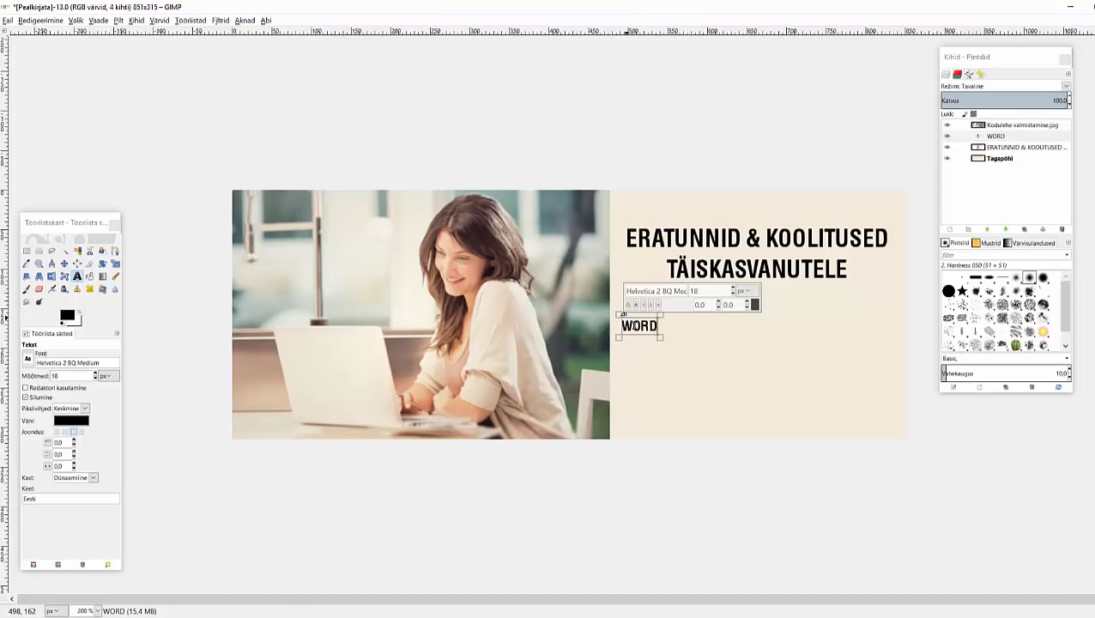
{"action": "type", "text": "PRESS"}
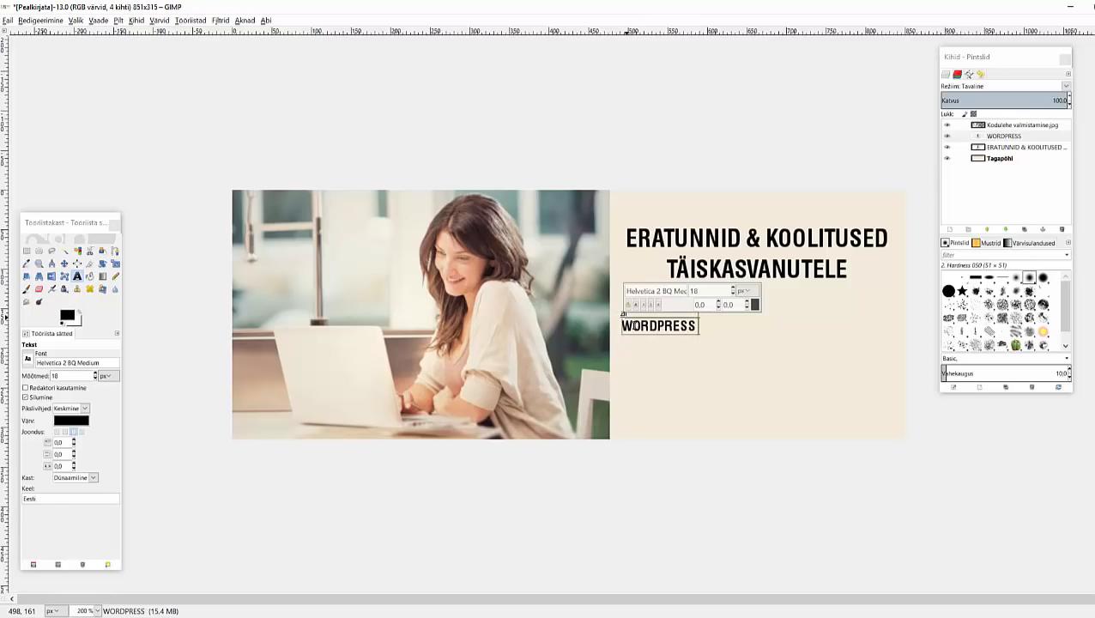
{"action": "type", "text": " - FACEBOOK"}
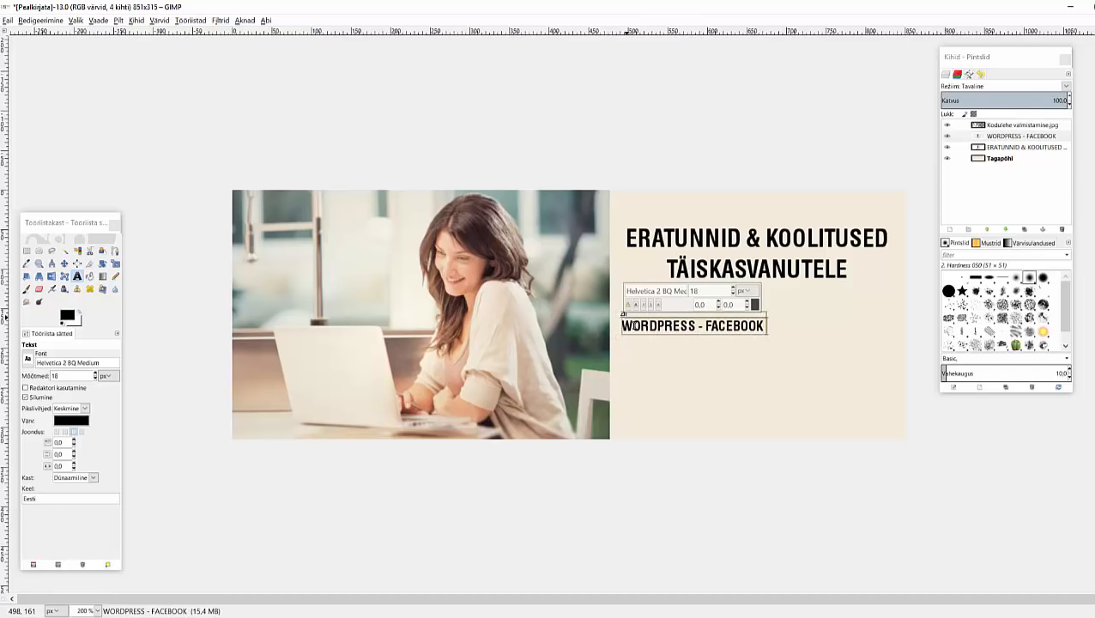
{"action": "type", "text": " - GMAIL - ID KAART"}
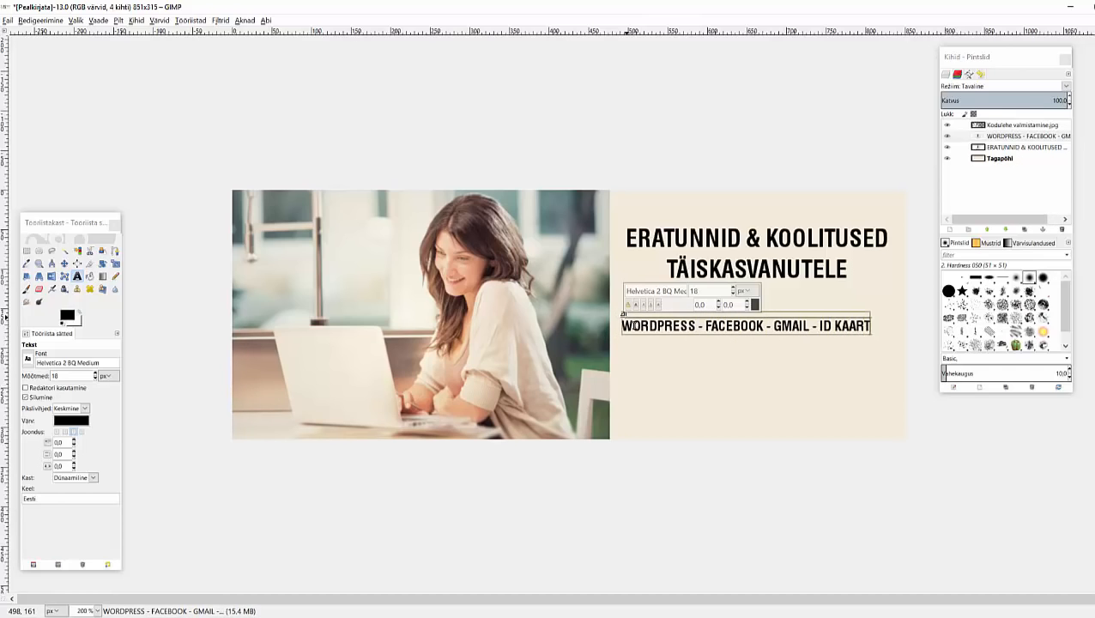
{"action": "type", "text": " - GIMP"}
{"action": "key", "text": "Return"}
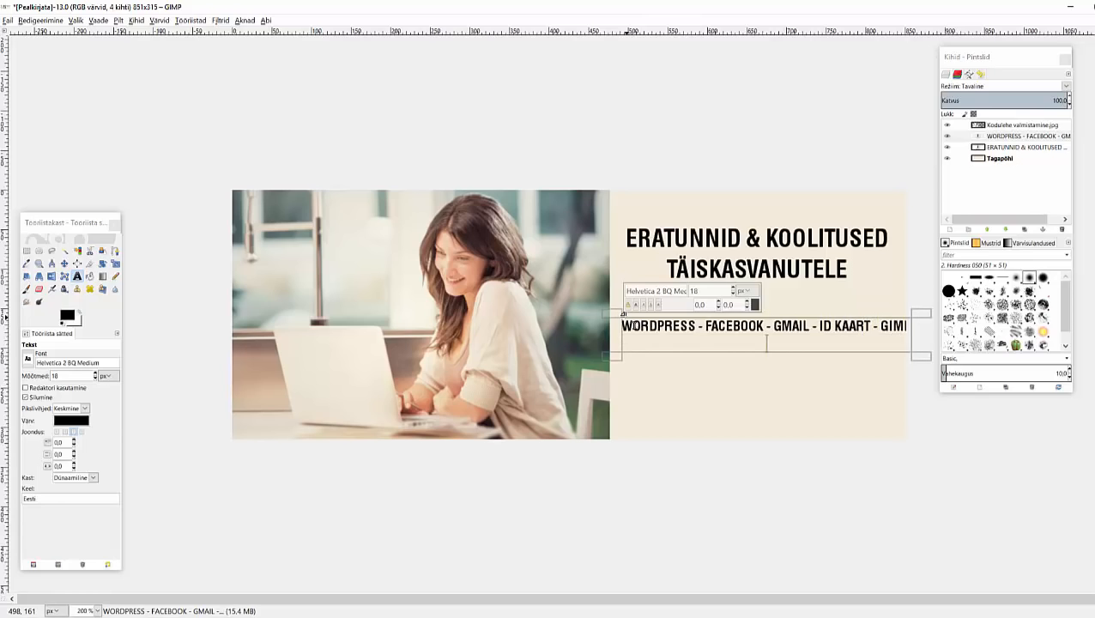
- Continue the topic list with the lines "MS WORD - EXCEL - POWERPOINT - PUBLISHER", "TURVALISUS INTERNETIS - E-POED" and "UUDISKIRJAD JPM"
{"action": "type", "text": "WORD - EXCEL - PO"}
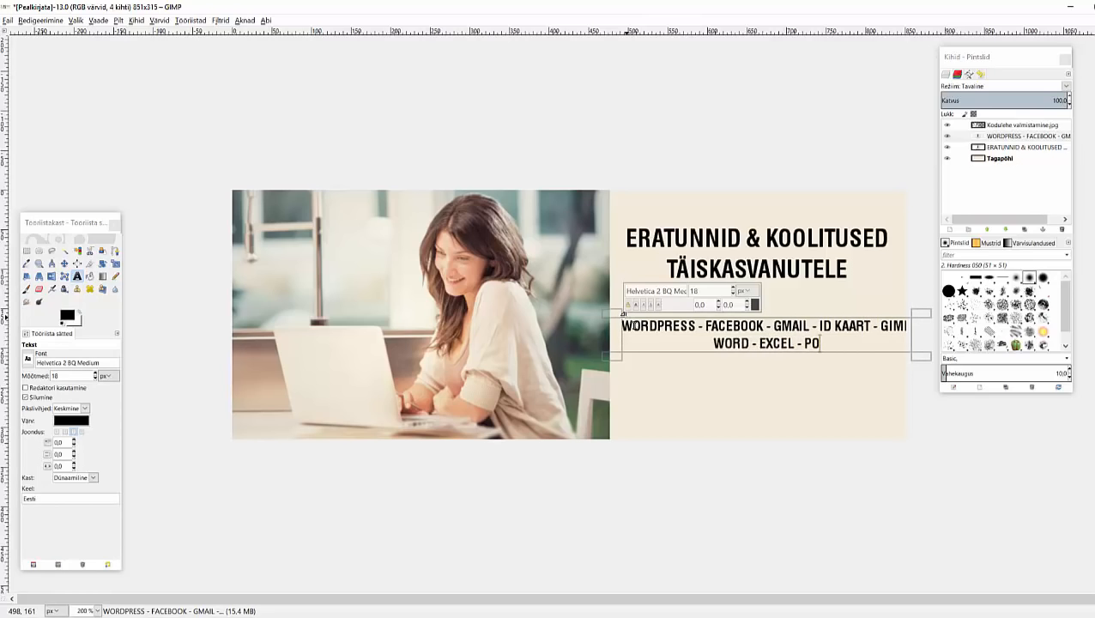
{"action": "type", "text": "WERPOINT - PUBLISHER"}
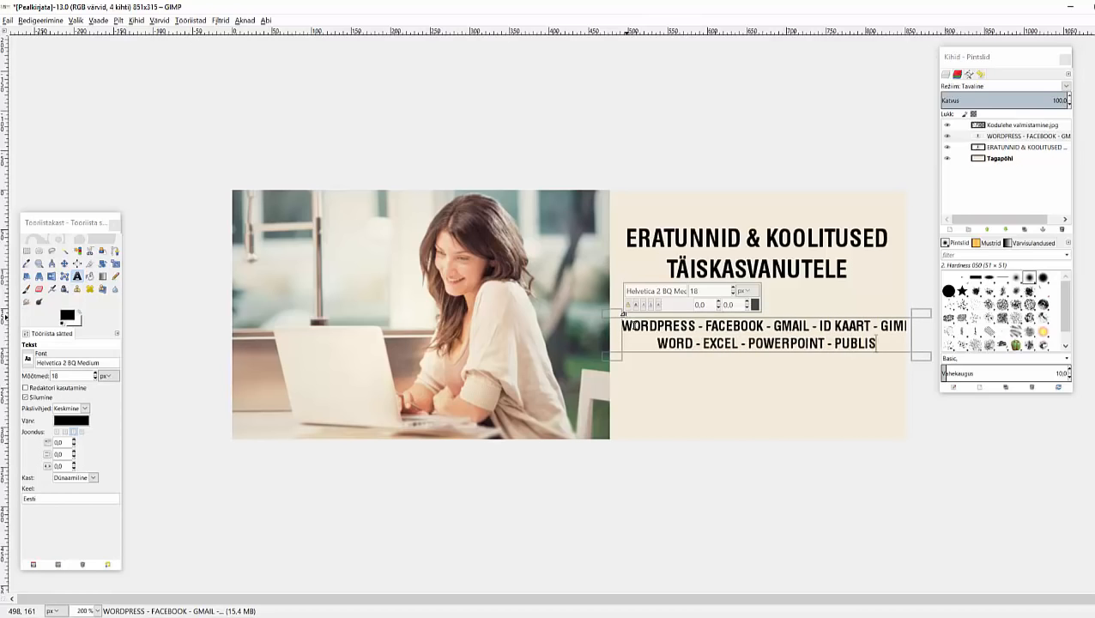
{"action": "key", "text": "Return"}
{"action": "type", "text": "TURVALISUS INTERNET"}
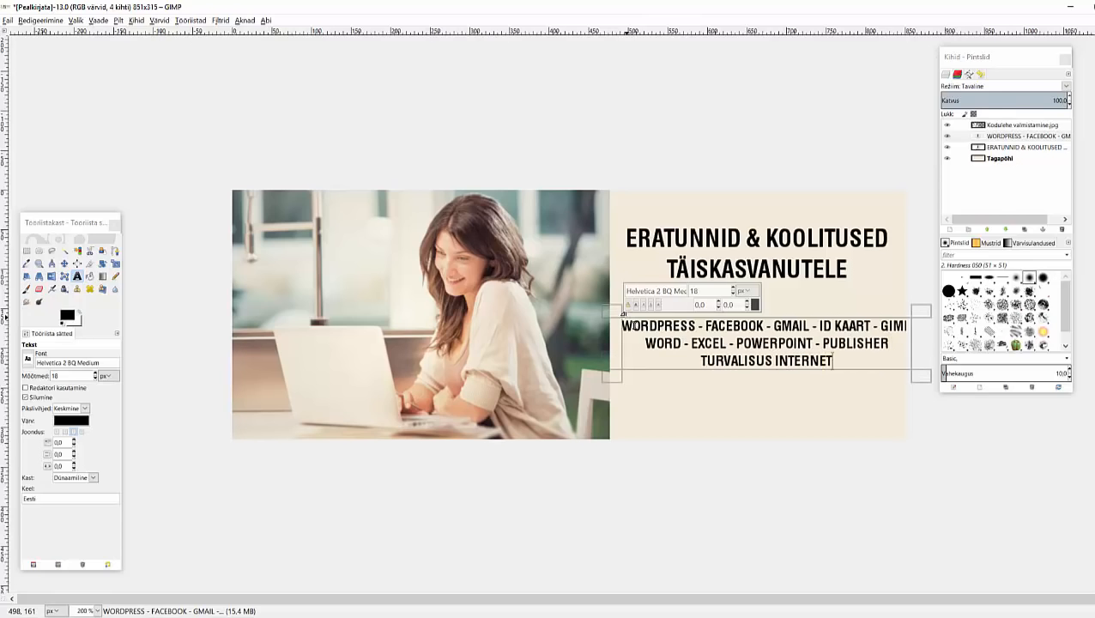
{"action": "type", "text": "IS - E-POED"}
{"action": "key", "text": "Return"}
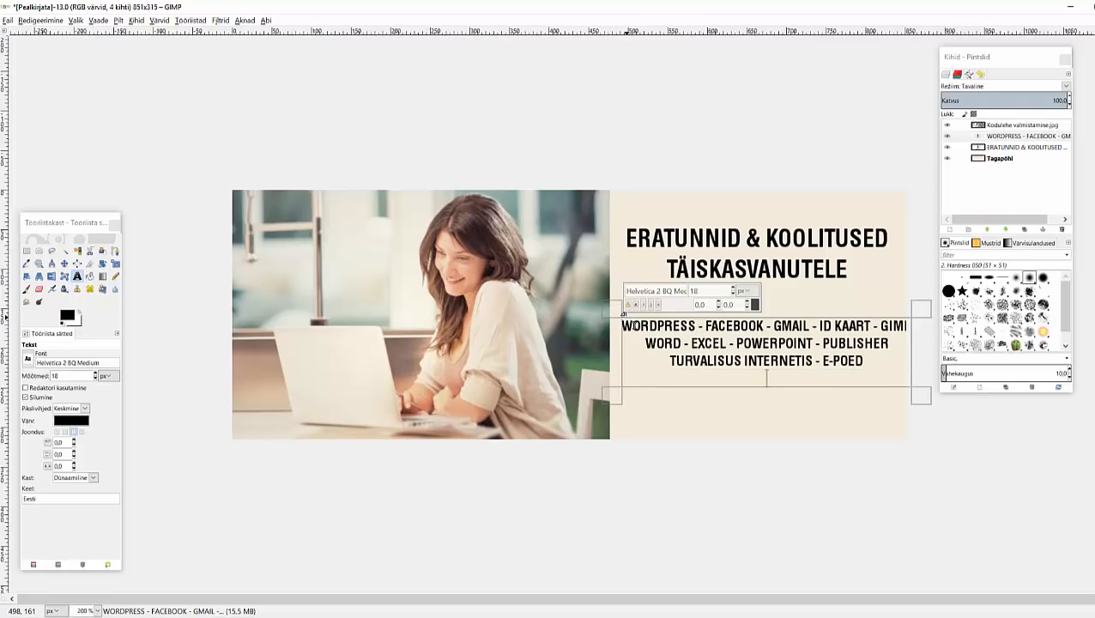
{"action": "type", "text": "UUDISKIRJAD JPM"}
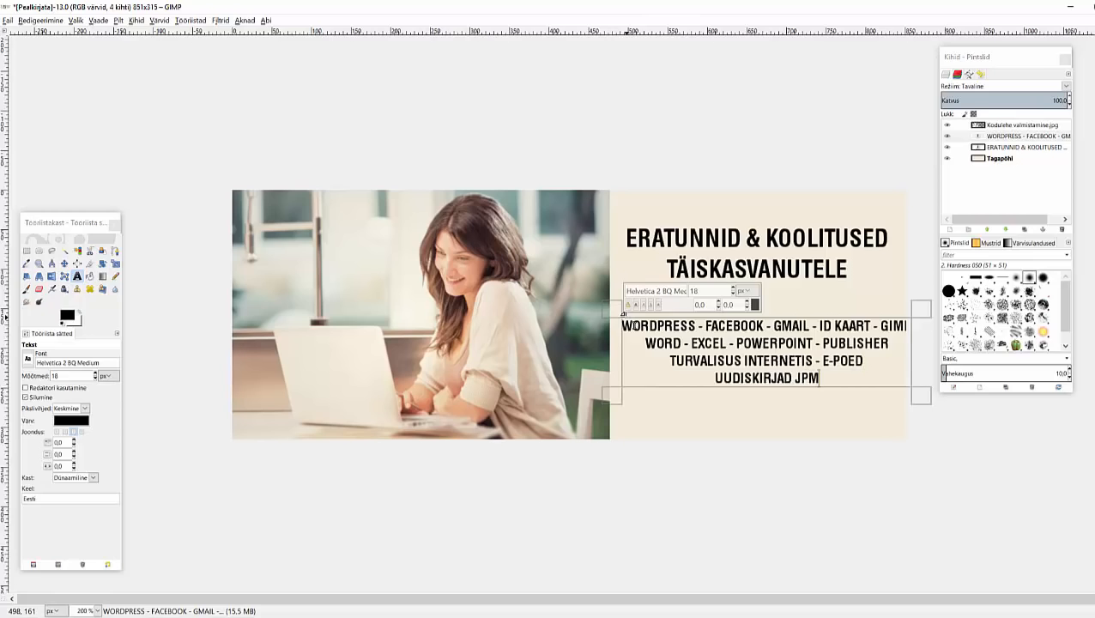
{"action": "left_click", "coordinate": [645, 342]}
{"action": "type", "text": "MS"}
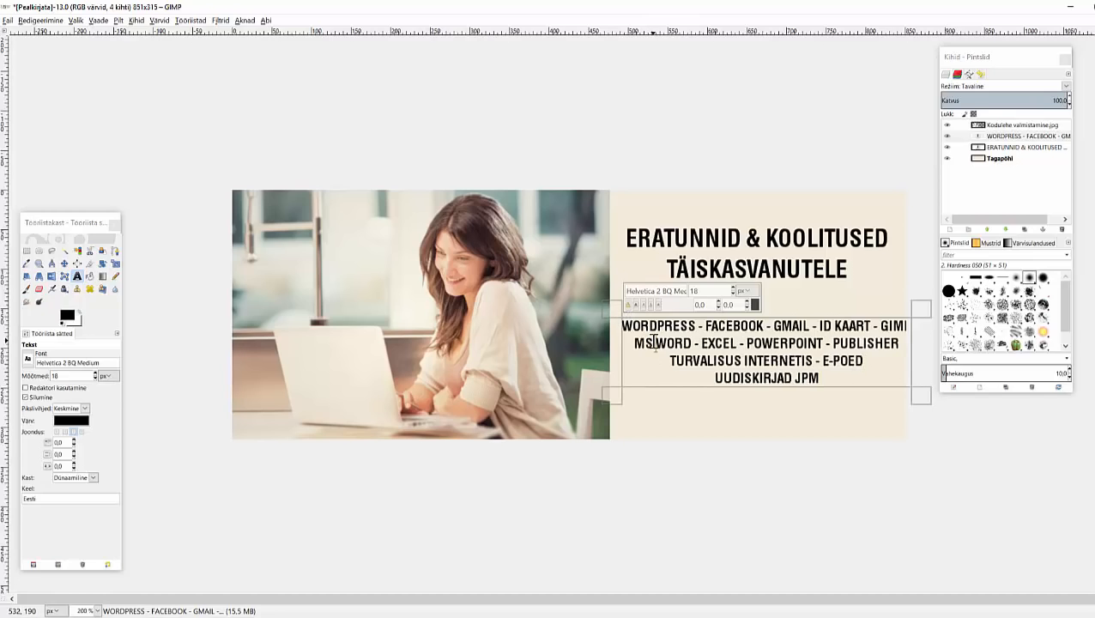
- Move the topic list left so it fits inside the beige area, and shift the photo layer left and slightly up
{"action": "left_click", "coordinate": [65, 265]}
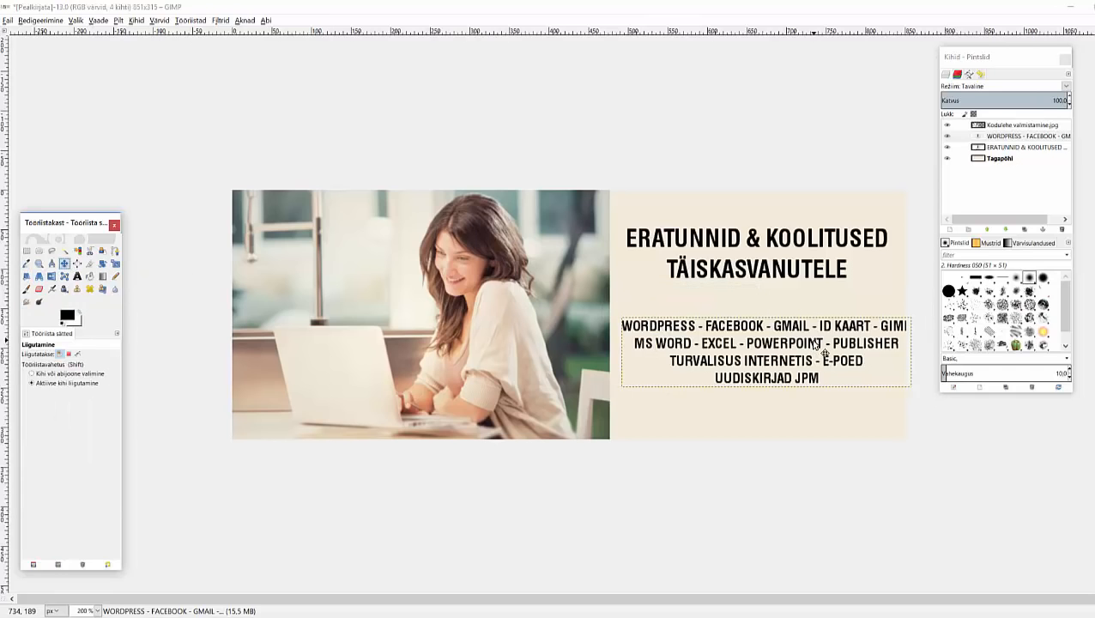
{"action": "left_click_drag", "start_coordinate": [816, 344], "coordinate": [809, 342]}
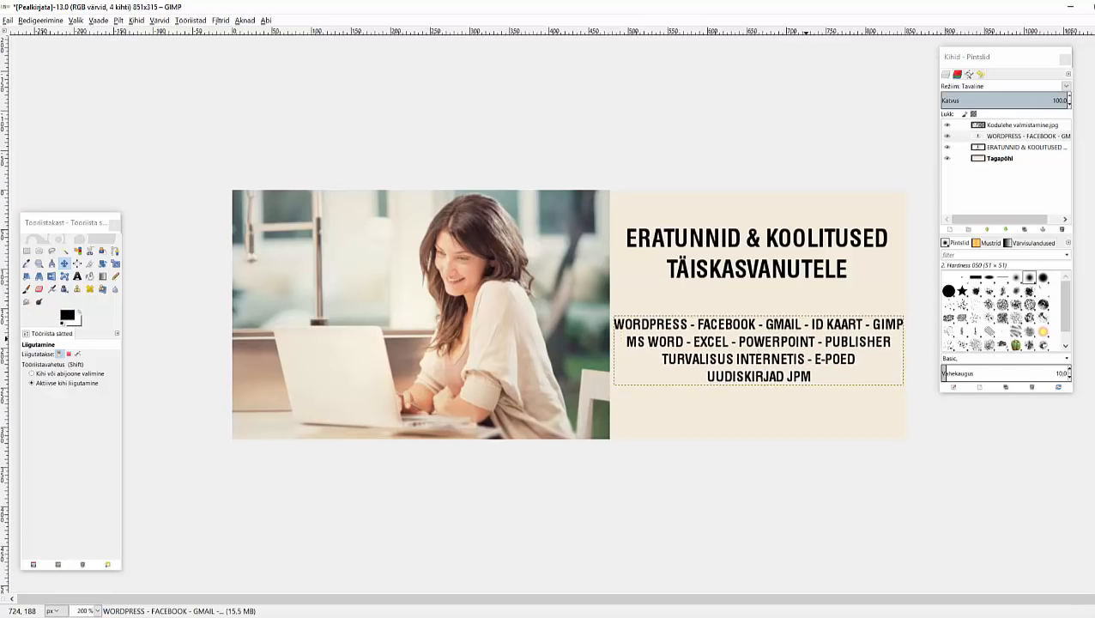
{"action": "left_click", "coordinate": [1017, 126]}
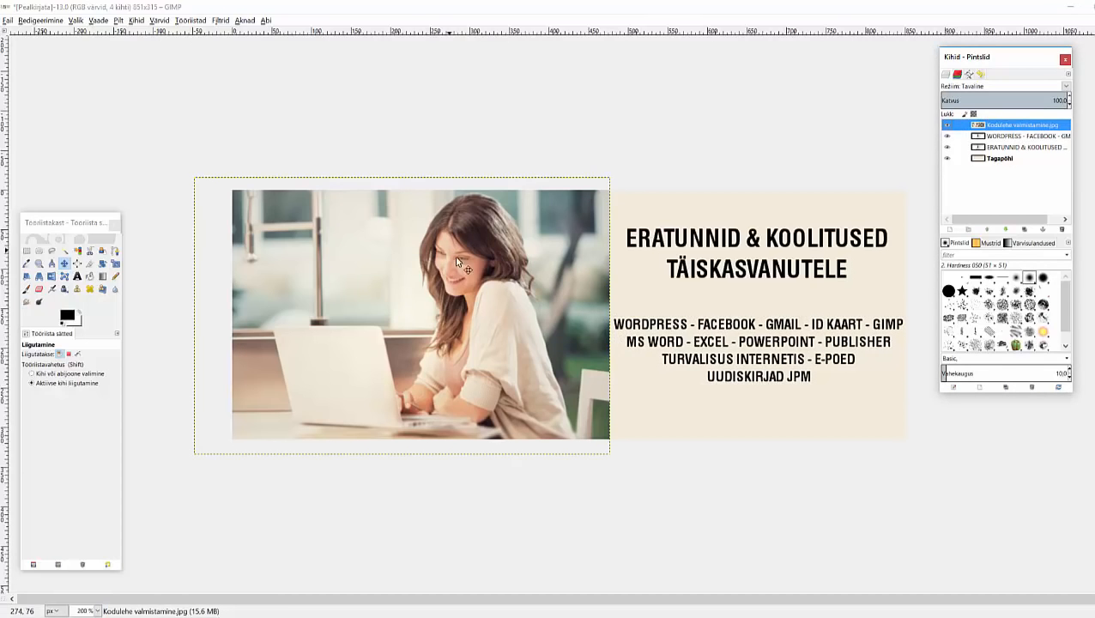
{"action": "left_click_drag", "start_coordinate": [471, 280], "coordinate": [455, 274]}
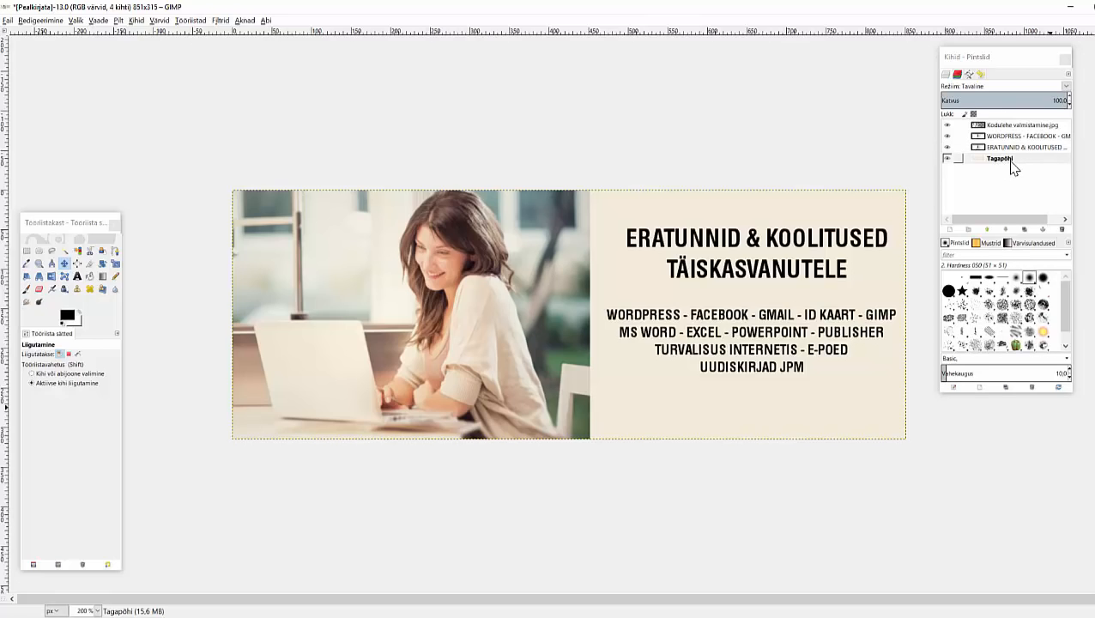
- Create a new white-filled layer 851 px wide and about 100 px high directly above the Tagapõhi layer
{"action": "left_click", "coordinate": [138, 21]}
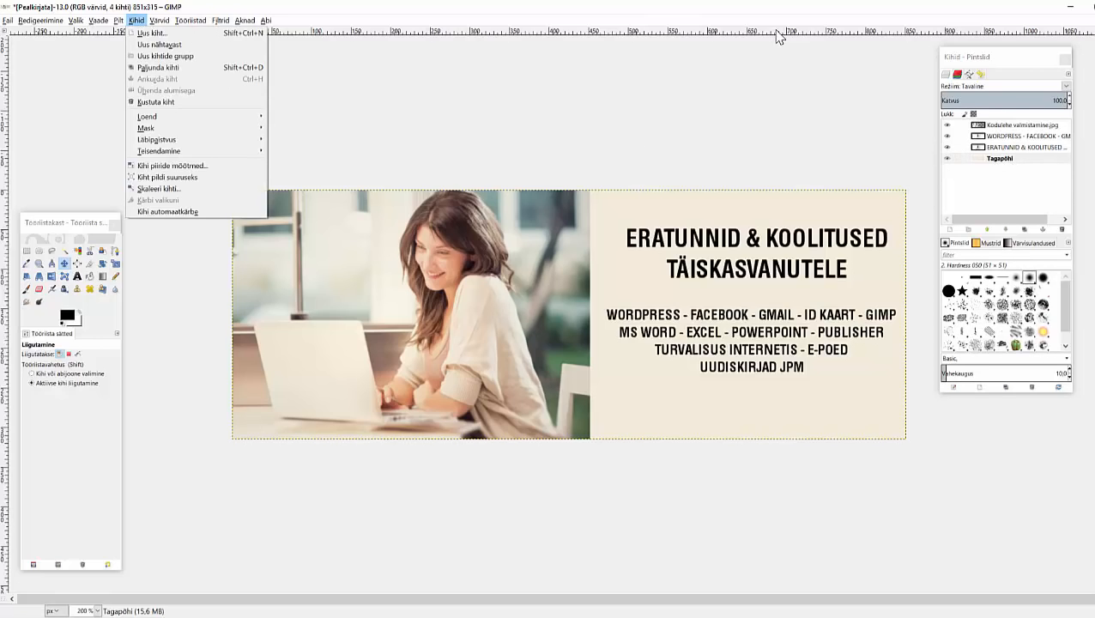
{"action": "left_click", "coordinate": [146, 33]}
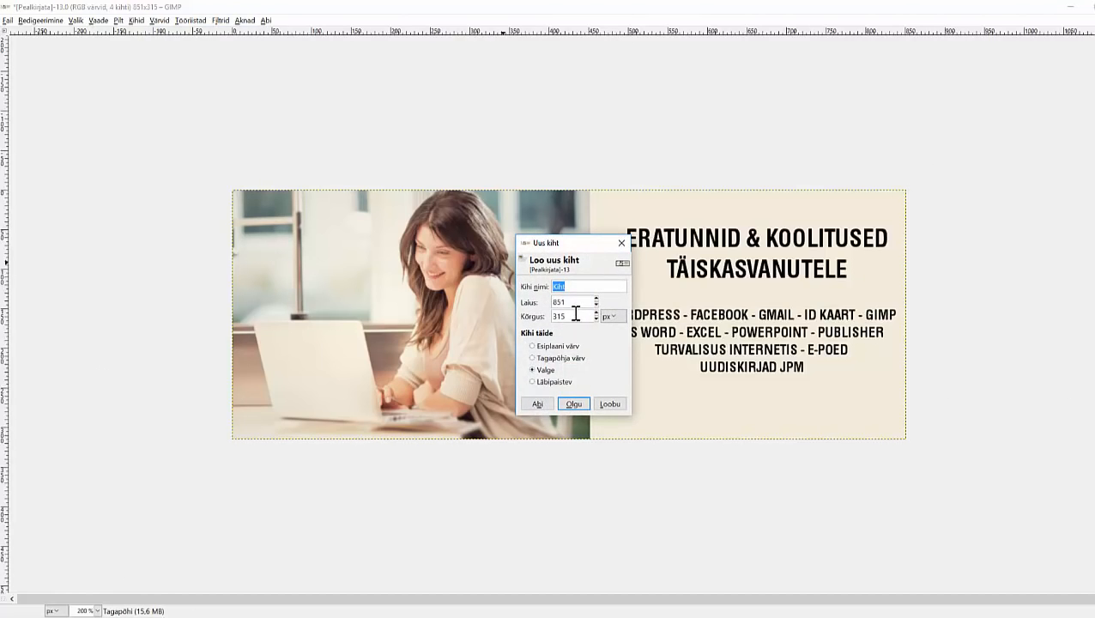
{"action": "double_click", "coordinate": [566, 315]}
{"action": "left_click", "coordinate": [581, 409]}
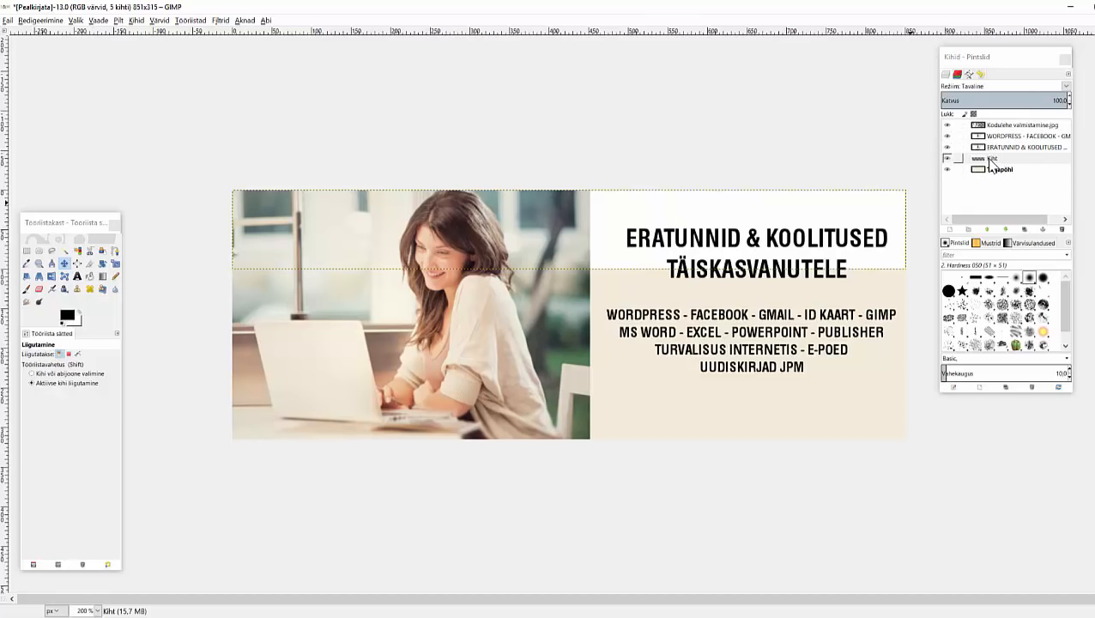
- Move the white band layer straight down until it sits behind the topic list text
{"action": "left_click", "coordinate": [630, 215]}
{"action": "key", "text": "Down"}
{"action": "key", "text": "Down"}
{"action": "key", "text": "Down"}
{"action": "key", "text": "Down"}
{"action": "key", "text": "Down"}
{"action": "key", "text": "Down"}
{"action": "key", "text": "Down"}
{"action": "key", "text": "Down"}
{"action": "key", "text": "Down"}
{"action": "key", "text": "Down"}
{"action": "key", "text": "Down"}
{"action": "key", "text": "Down"}
{"action": "key", "text": "Down"}
{"action": "key", "text": "Down"}
{"action": "key", "text": "Down"}
{"action": "key", "text": "Down"}
{"action": "key", "text": "Down"}
{"action": "key", "text": "Down"}
{"action": "key", "text": "Down"}
{"action": "key", "text": "Down"}
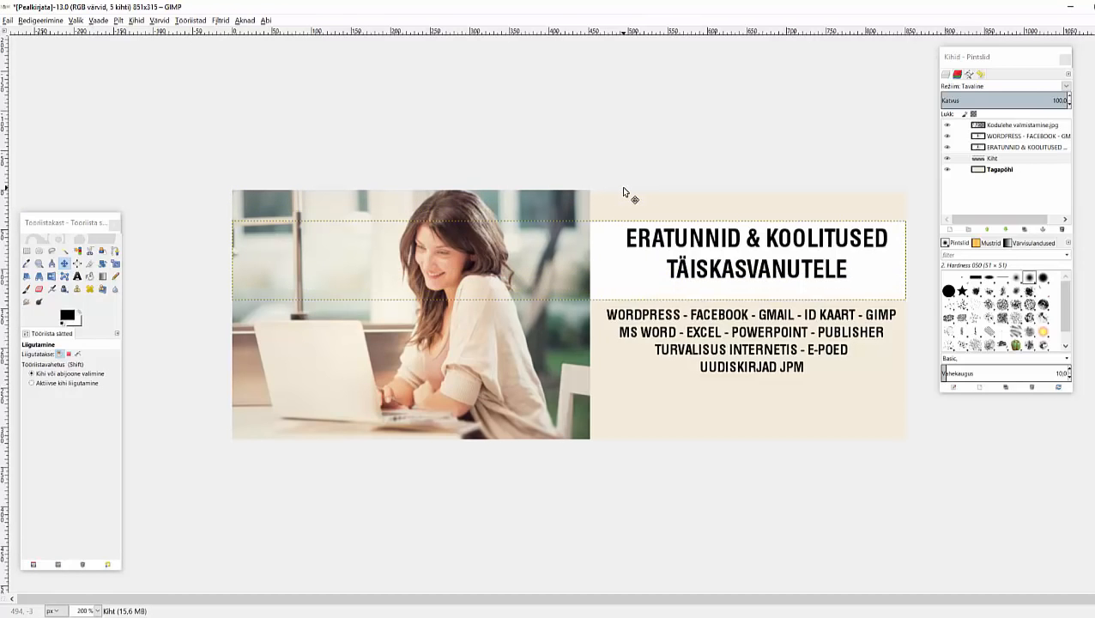
{"action": "key", "text": "Down"}
{"action": "key", "text": "Down"}
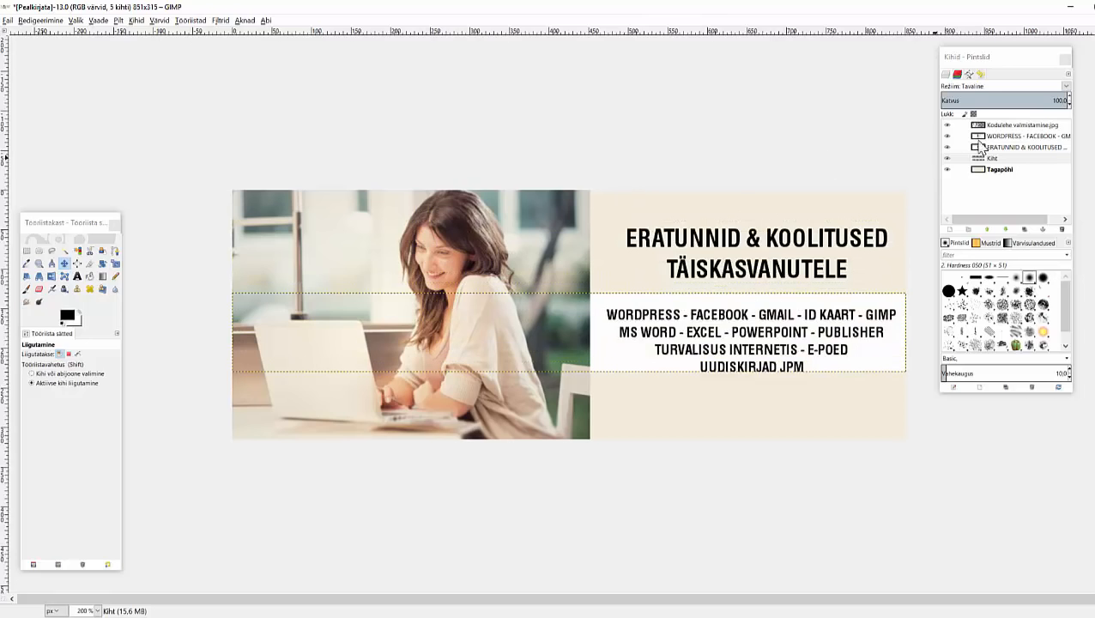
- Move the topic list text layer slightly up to centre it vertically on the white band
{"action": "left_click", "coordinate": [1015, 136]}
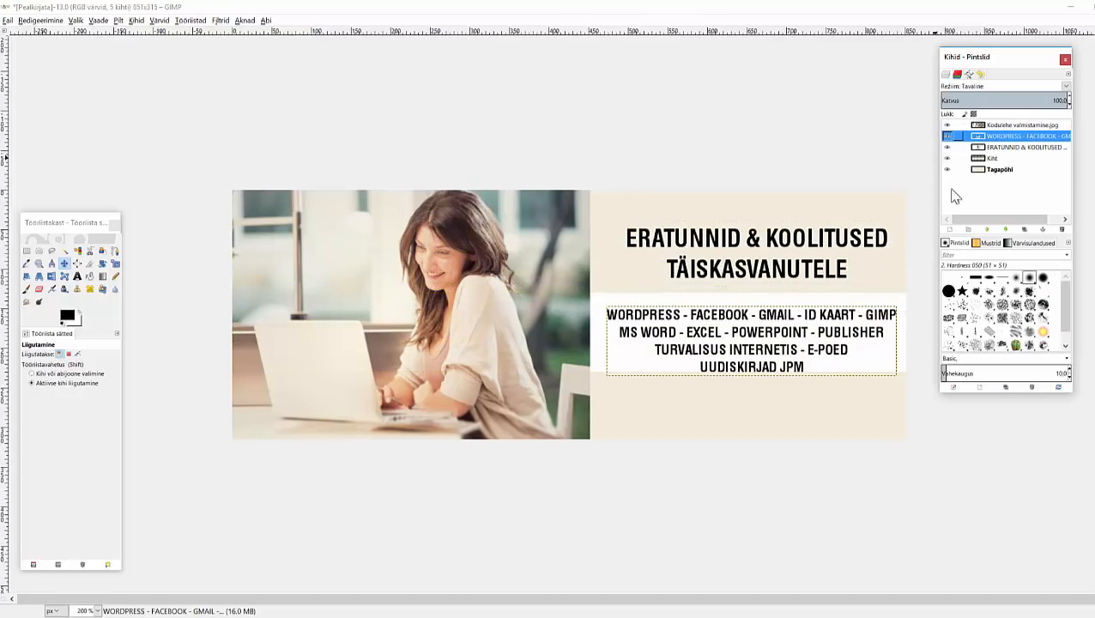
{"action": "left_click", "coordinate": [743, 339]}
{"action": "key", "text": "Up"}
{"action": "key", "text": "Up"}
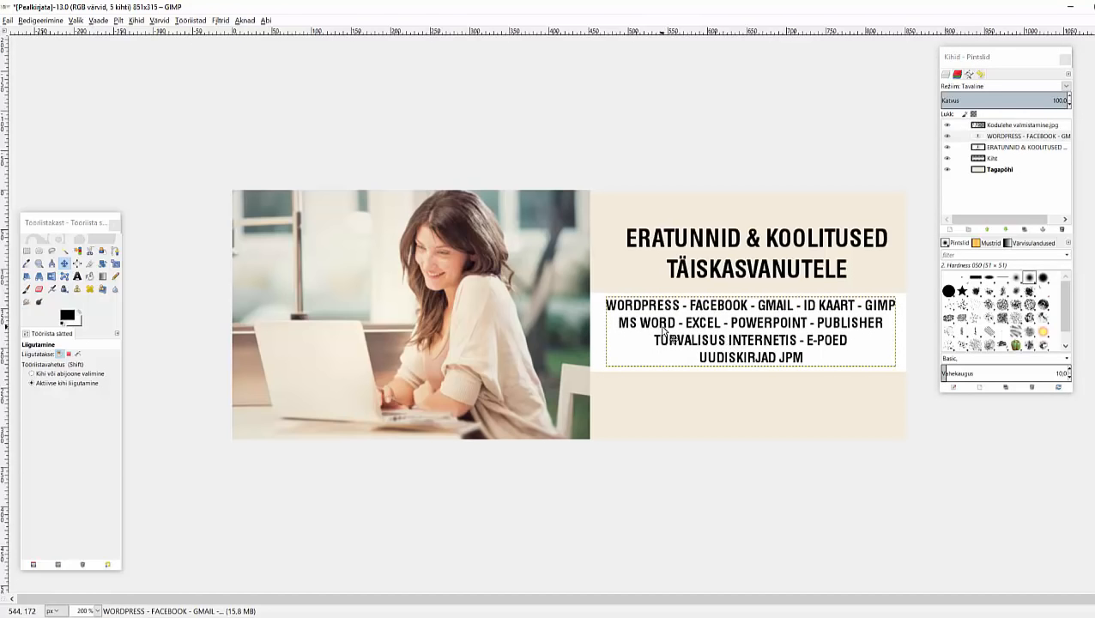
- Sample the dark green near the right edge of the photo layer as the foreground colour with the Color Picker
{"action": "left_click", "coordinate": [1000, 126]}
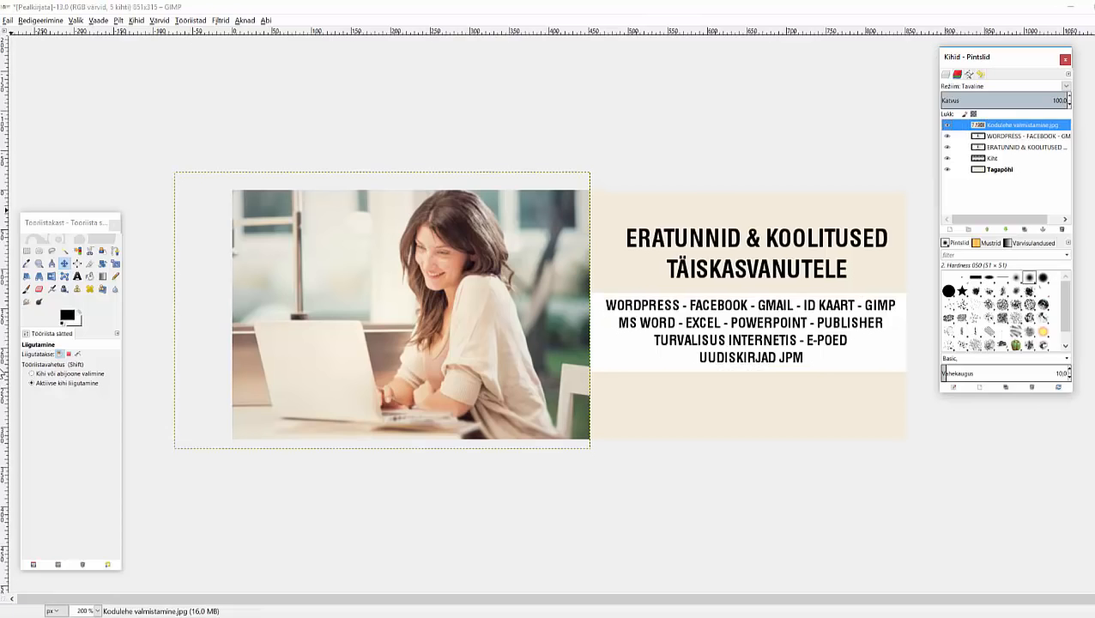
{"action": "left_click", "coordinate": [26, 263]}
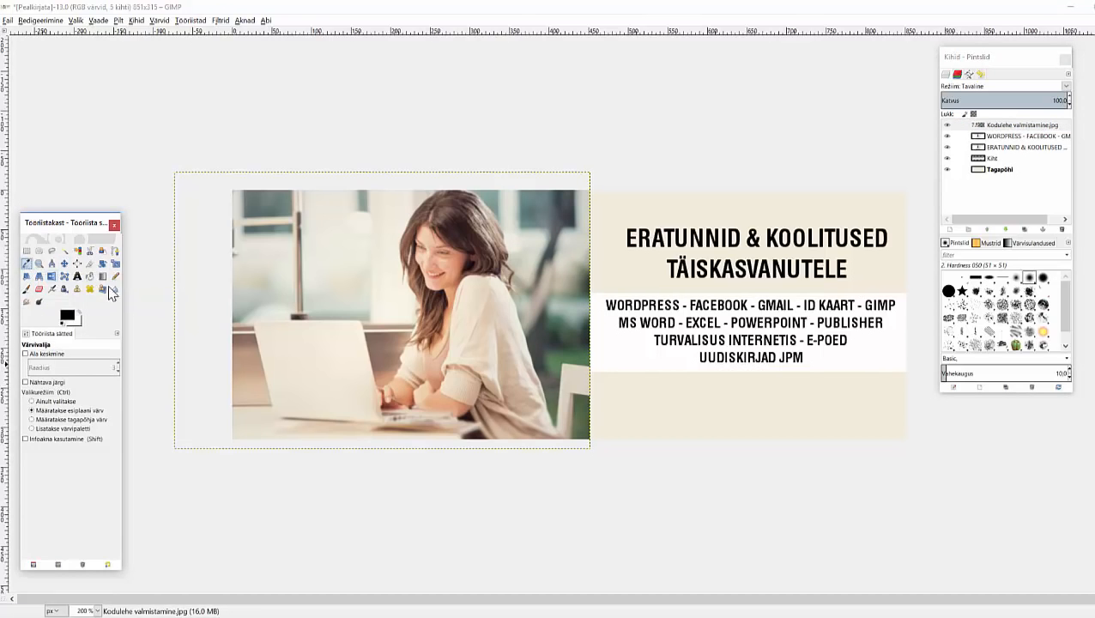
{"action": "left_click", "coordinate": [584, 343]}
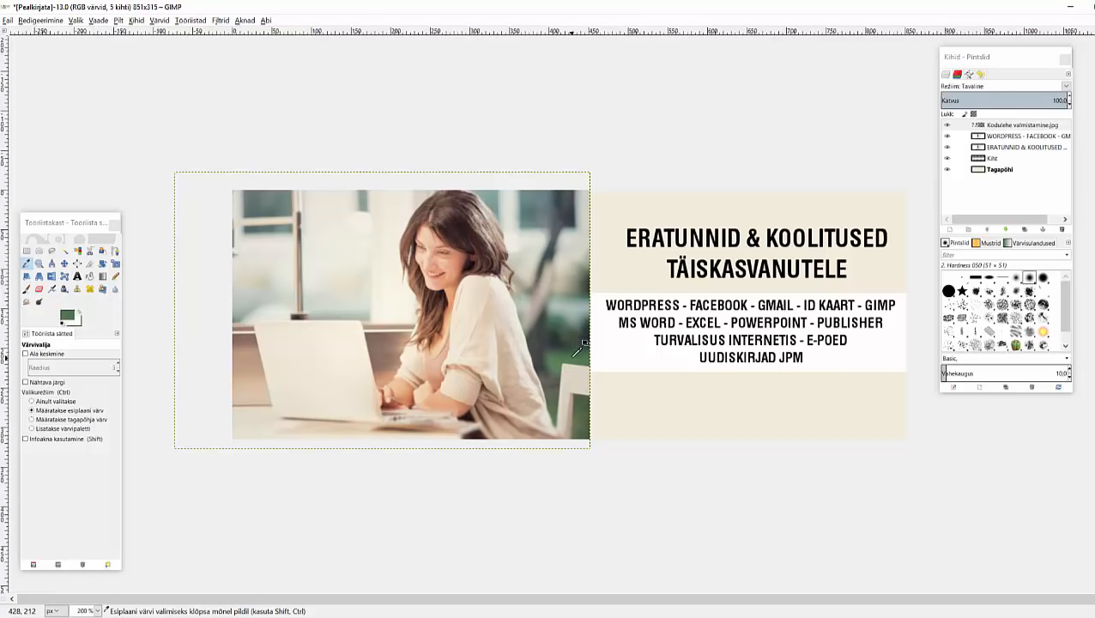
{"action": "left_click_drag", "start_coordinate": [582, 342], "coordinate": [584, 339]}
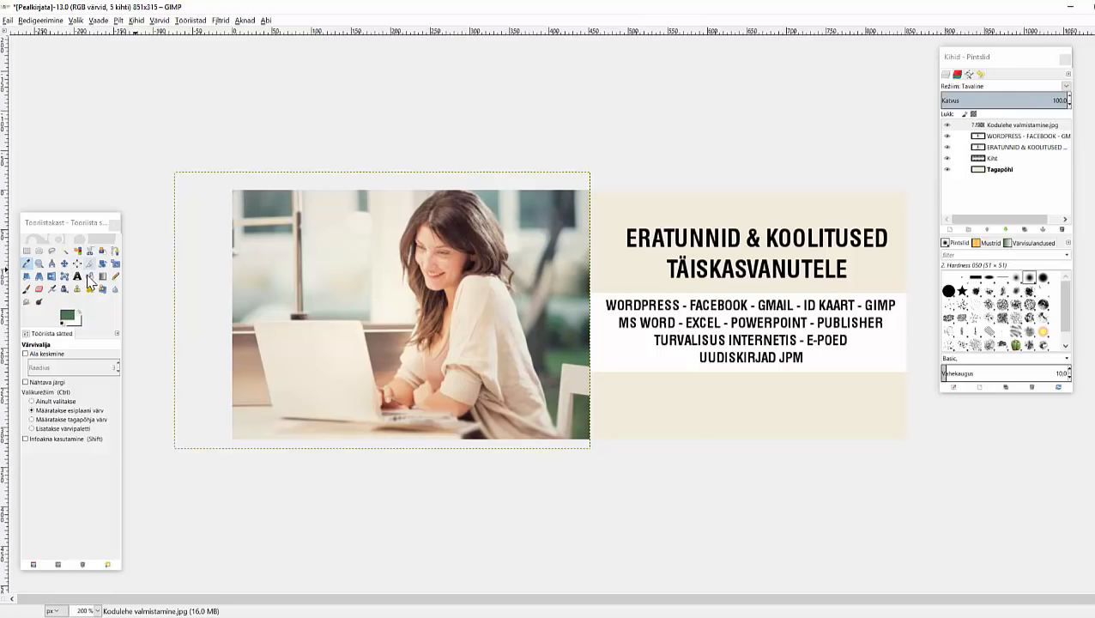
- Fill the white band layer Kiht with the sampled dark green foreground colour using Bucket Fill
{"action": "key", "text": "shift+b"}
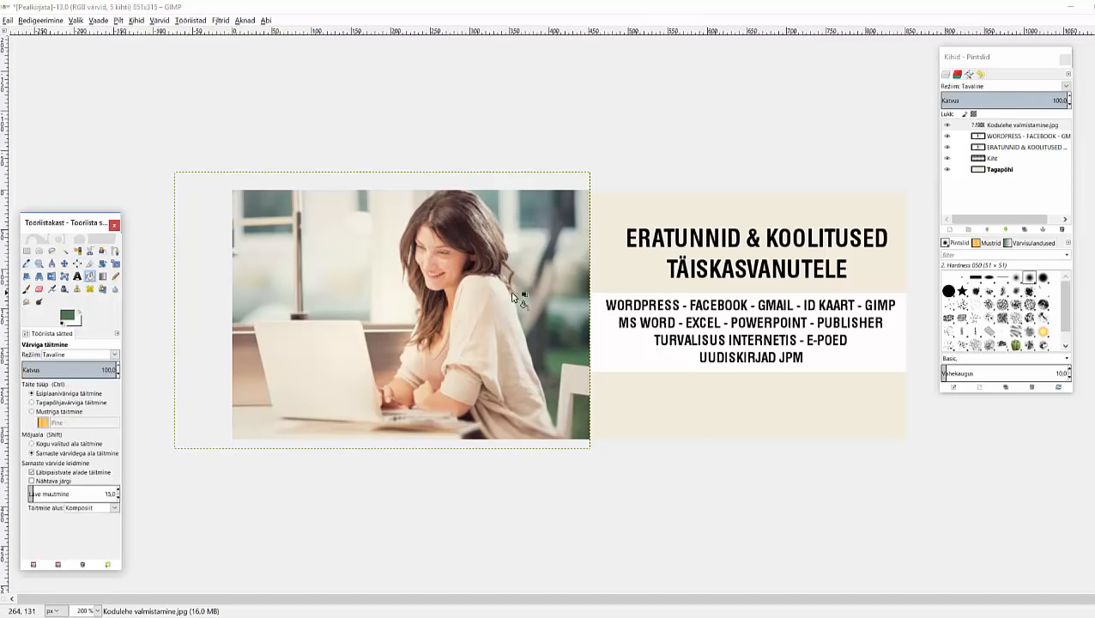
{"action": "left_click", "coordinate": [995, 159]}
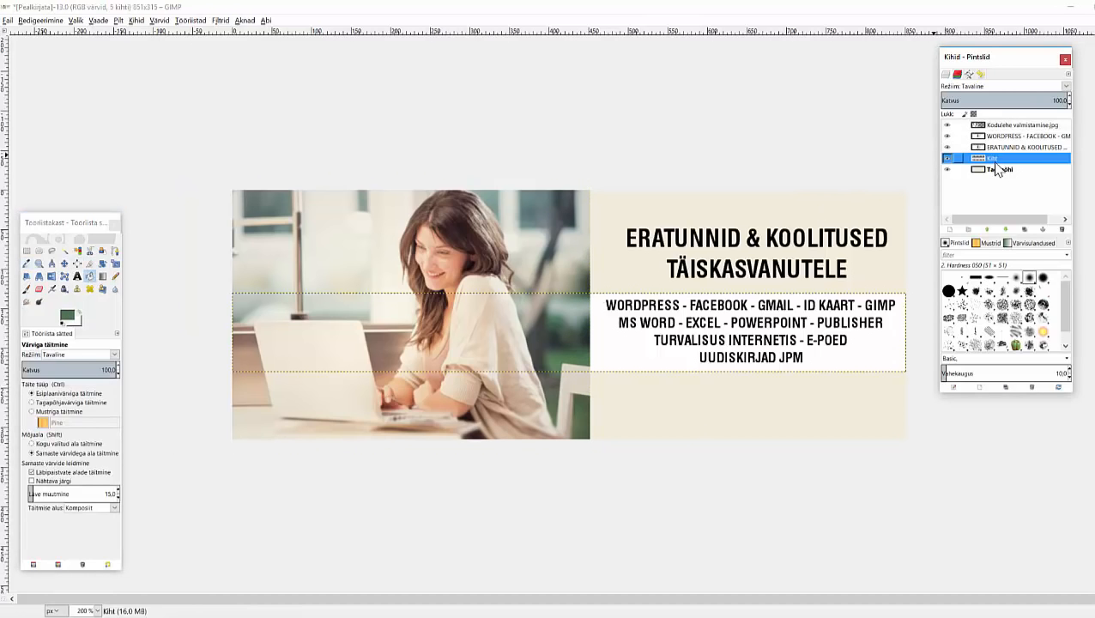
{"action": "left_click", "coordinate": [877, 349]}
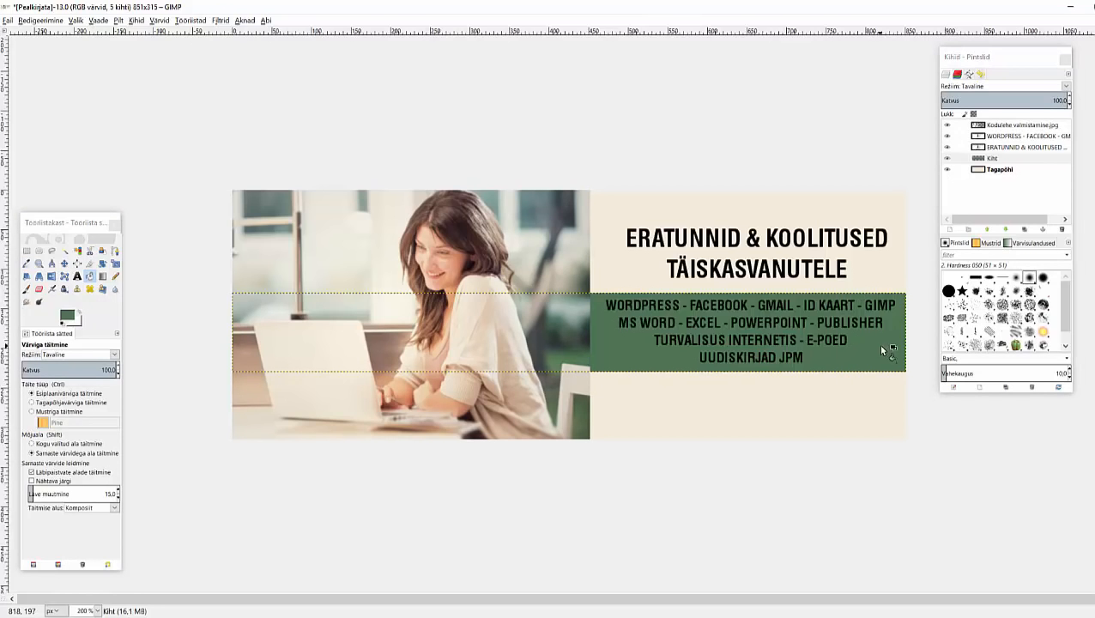
- Nudge the green band layer slightly up and move the topic list text up by a similar amount to keep it centred on the band
{"action": "key", "text": "m"}
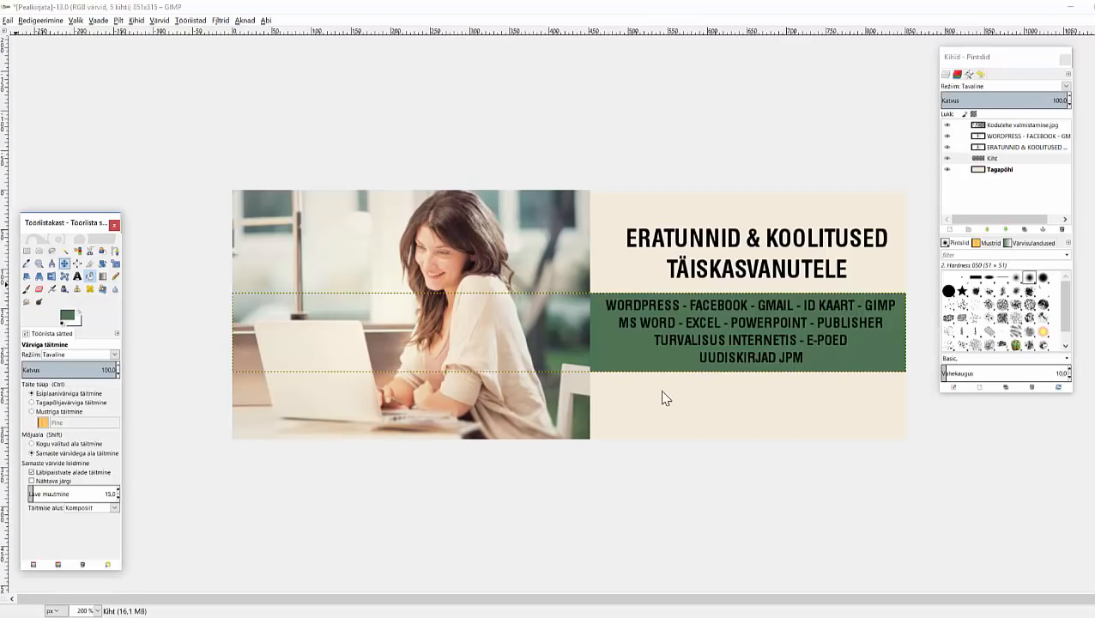
{"action": "left_click", "coordinate": [639, 359]}
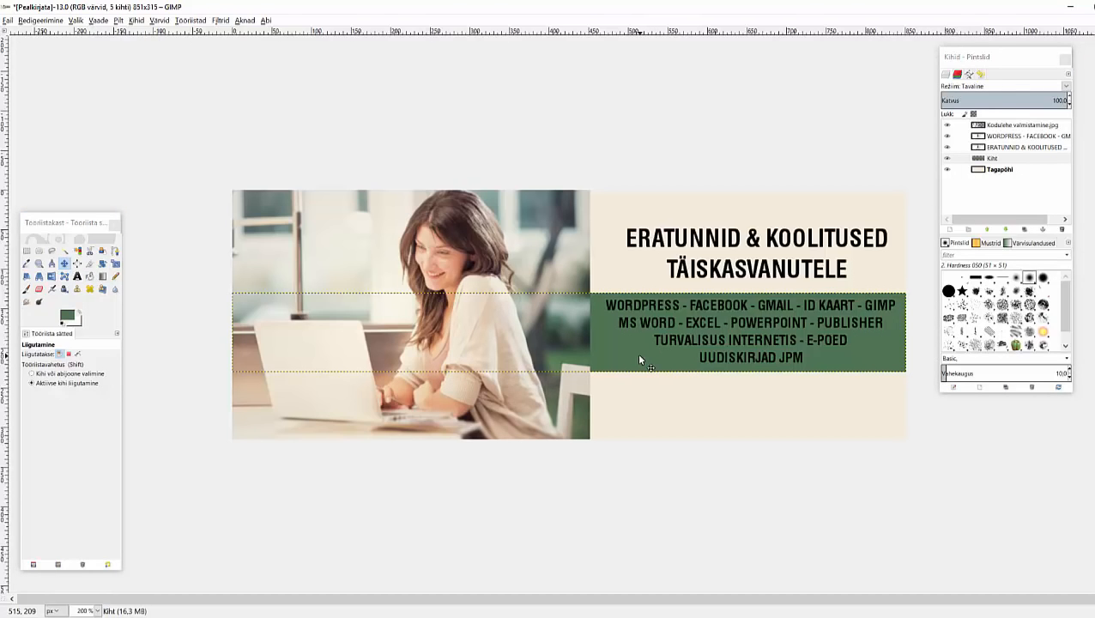
{"action": "key", "text": "Up"}
{"action": "key", "text": "Up"}
{"action": "key", "text": "Up"}
{"action": "key", "text": "Up"}
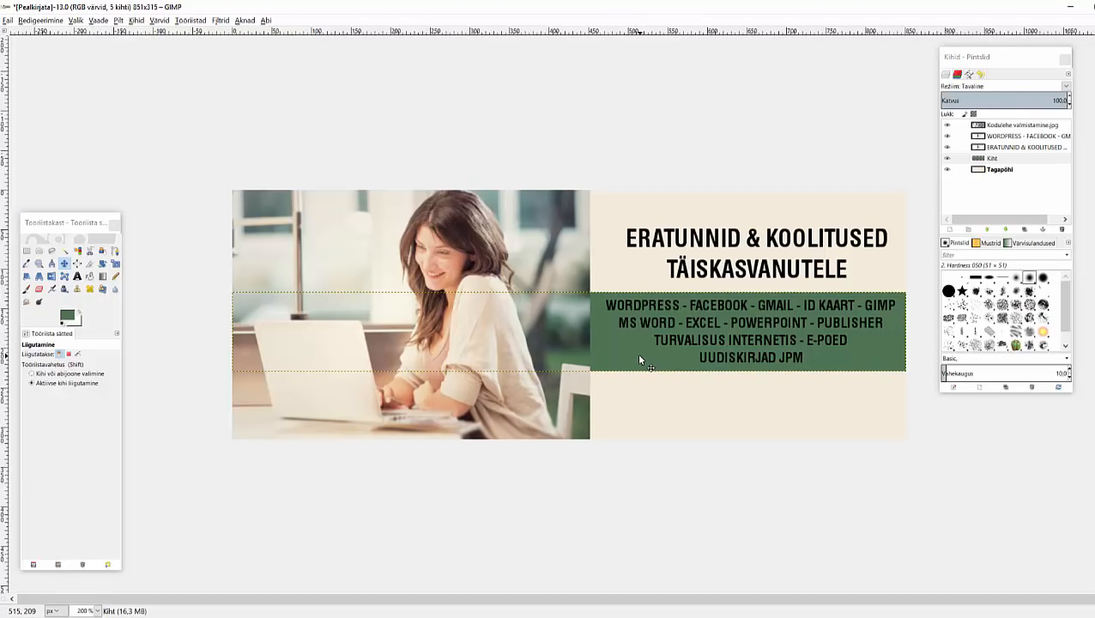
{"action": "key", "text": "Up"}
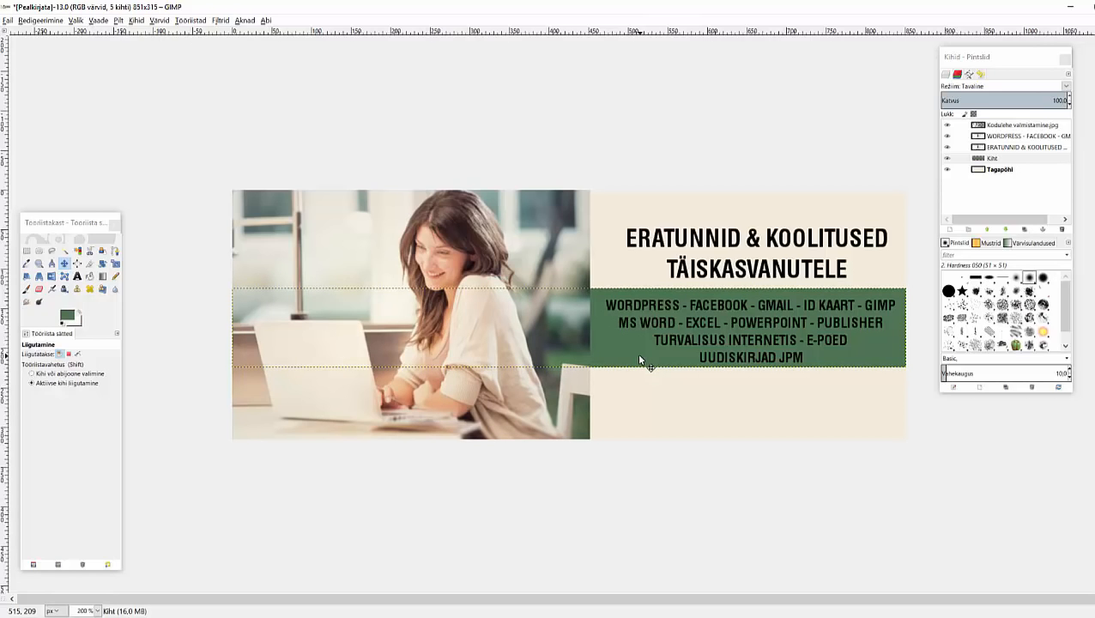
{"action": "left_click", "coordinate": [718, 326], "text": "shift"}
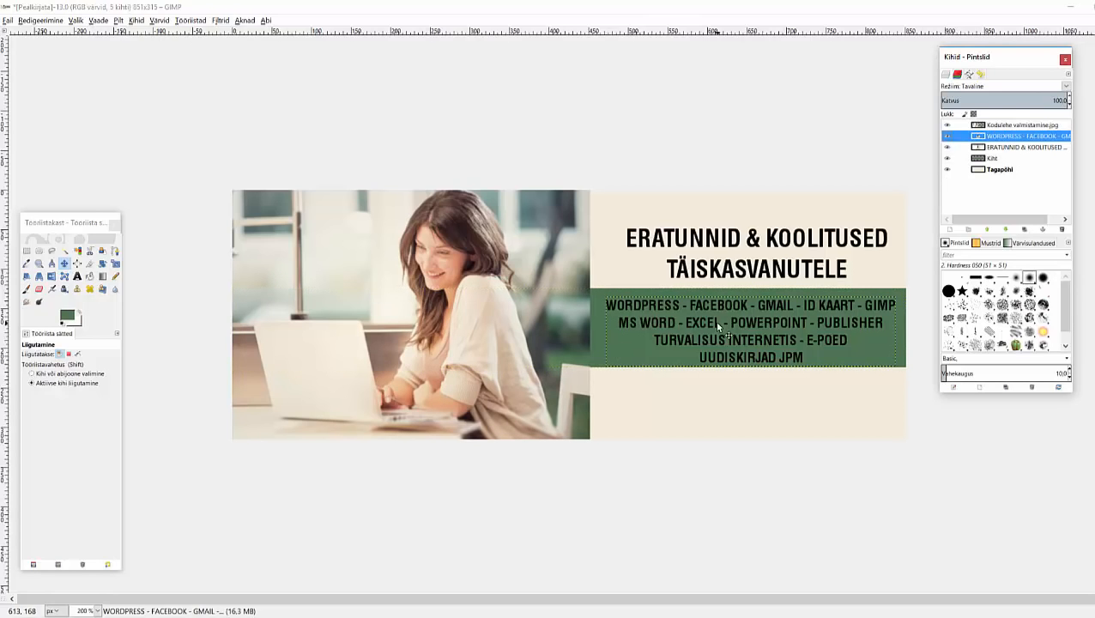
{"action": "left_click_drag", "start_coordinate": [719, 323], "coordinate": [720, 318]}
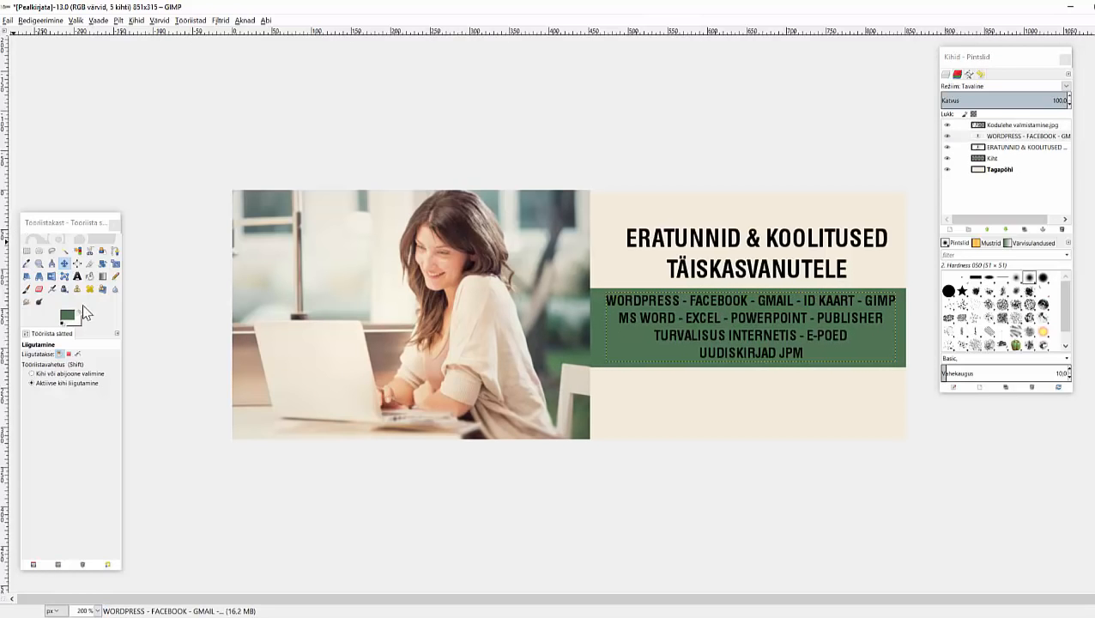
- Change the colour of the whole topic list text to white (ffffff)
{"action": "key", "text": "t"}
{"action": "left_click", "coordinate": [810, 346]}
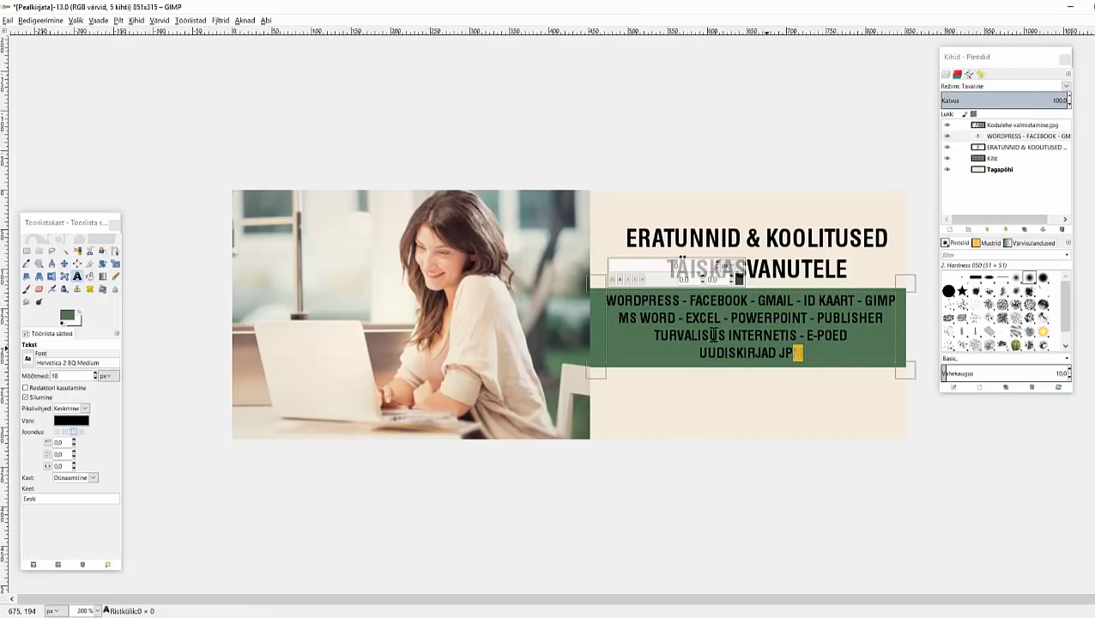
{"action": "left_click_drag", "start_coordinate": [810, 347], "coordinate": [601, 294]}
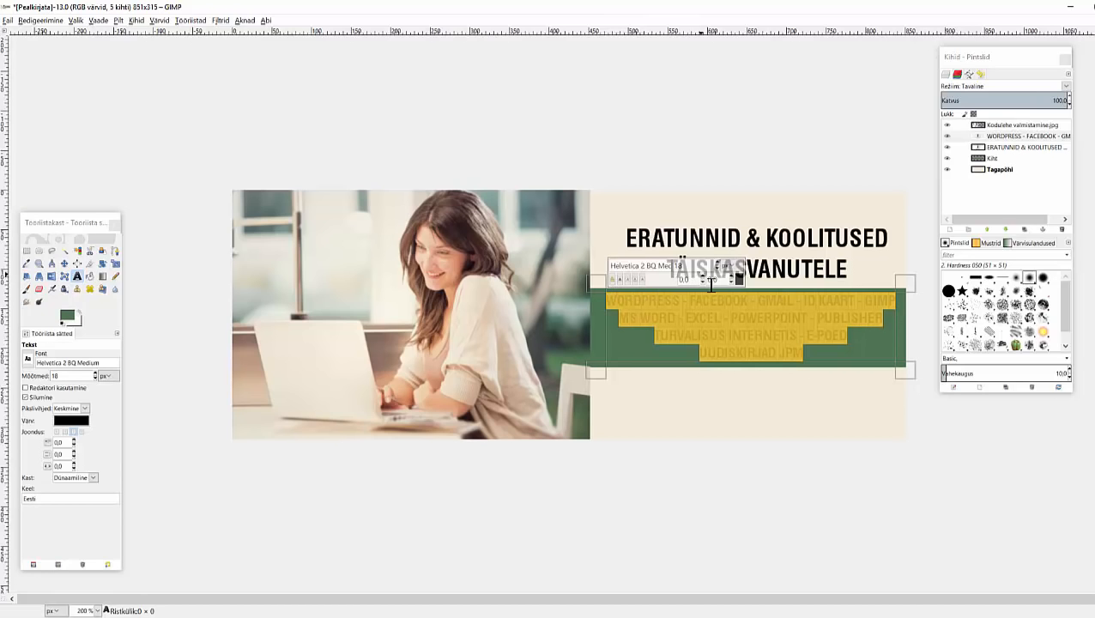
{"action": "left_click", "coordinate": [739, 278]}
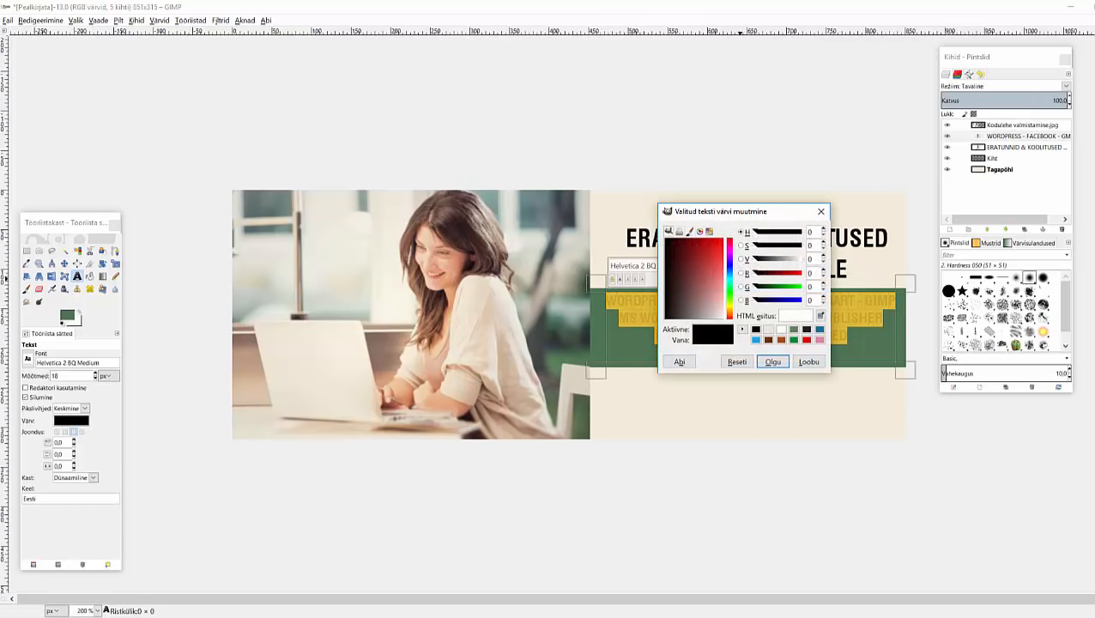
{"action": "left_click", "coordinate": [780, 331]}
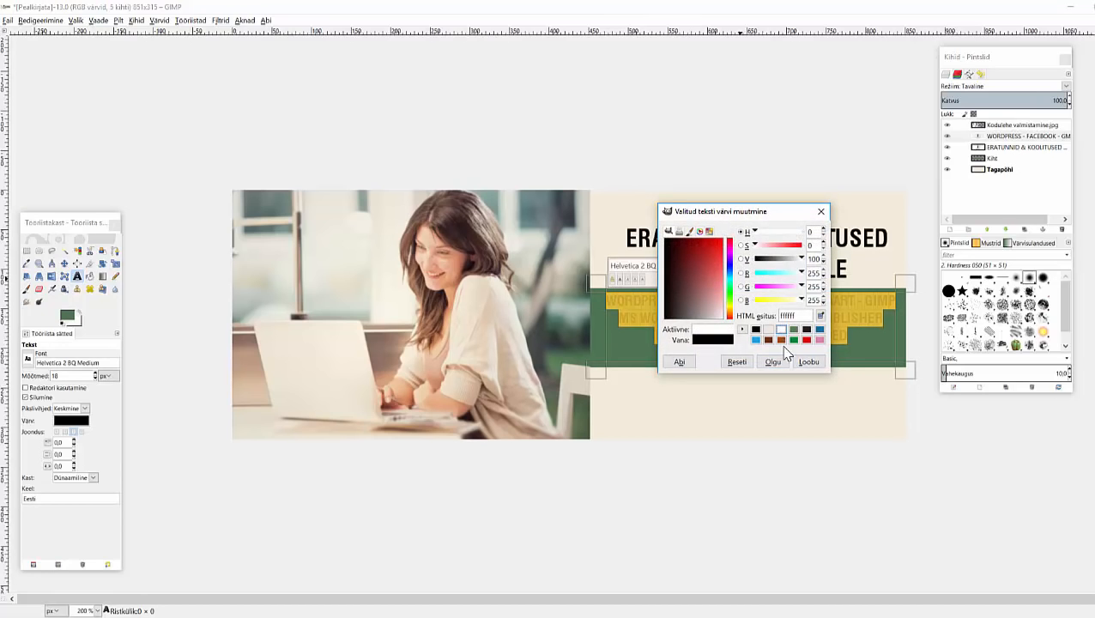
{"action": "left_click", "coordinate": [772, 361]}
- Duplicate the ERATUNNID & KOOLITUSED heading text layer
{"action": "left_click", "coordinate": [1000, 170]}
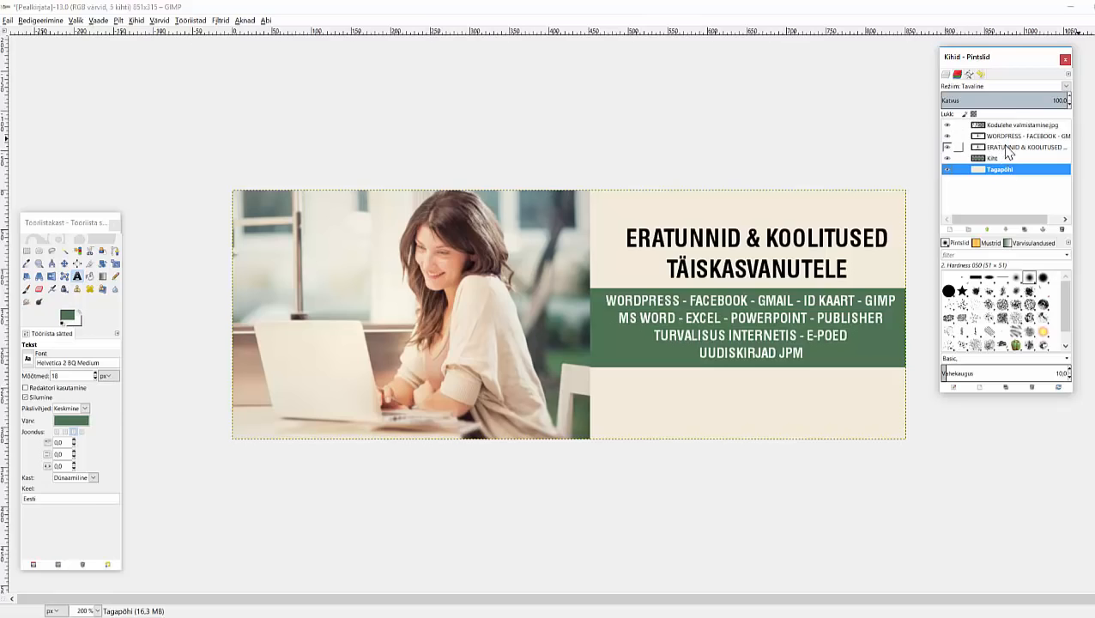
{"action": "left_click", "coordinate": [1008, 148]}
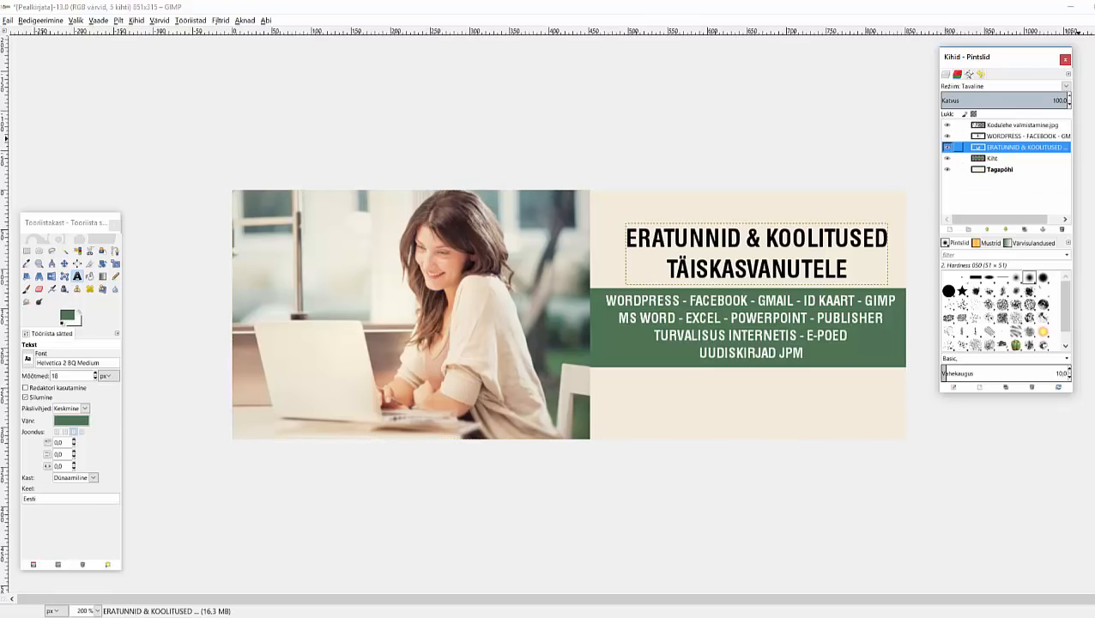
{"action": "right_click", "coordinate": [1008, 152]}
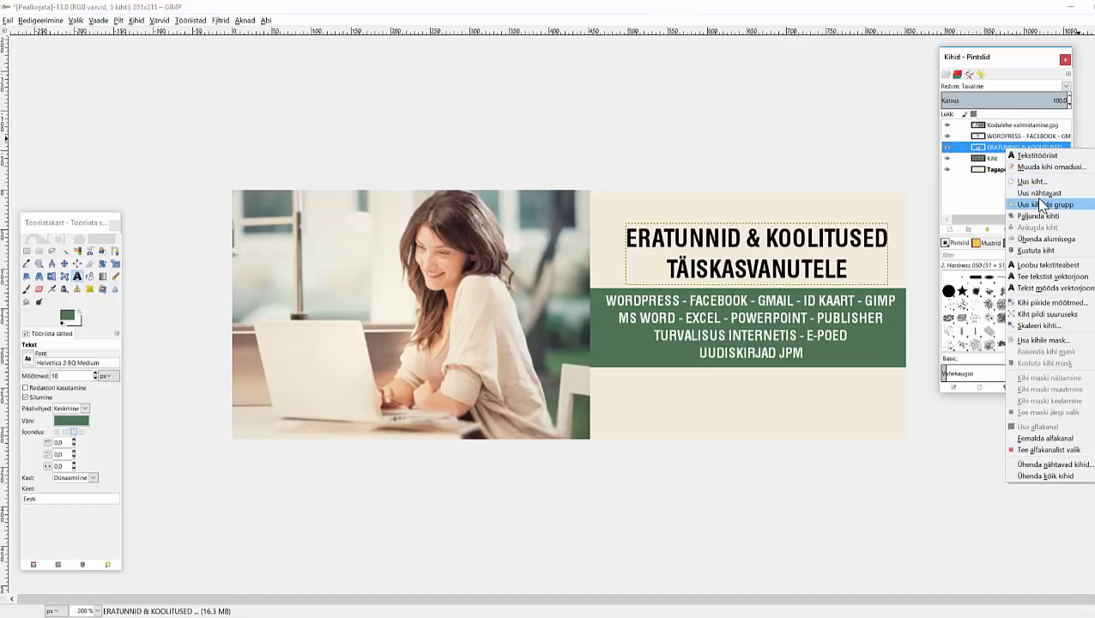
{"action": "left_click", "coordinate": [1038, 215]}
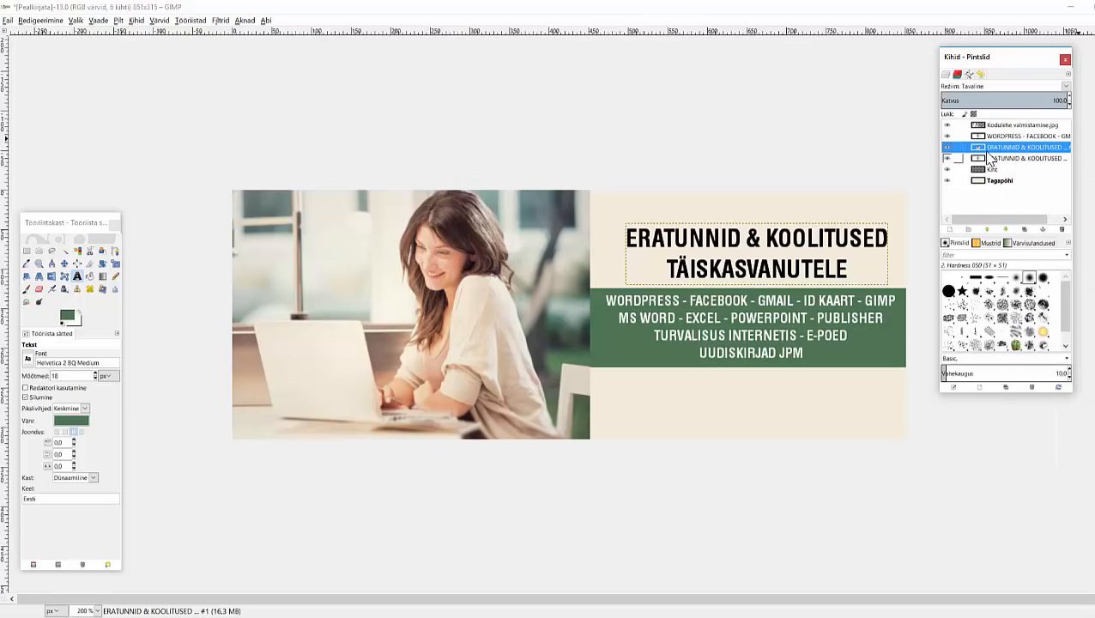
- Change the text colour of the lower heading copy and offset that layer slightly right and down as a shadow behind the heading
{"action": "left_click", "coordinate": [1012, 159]}
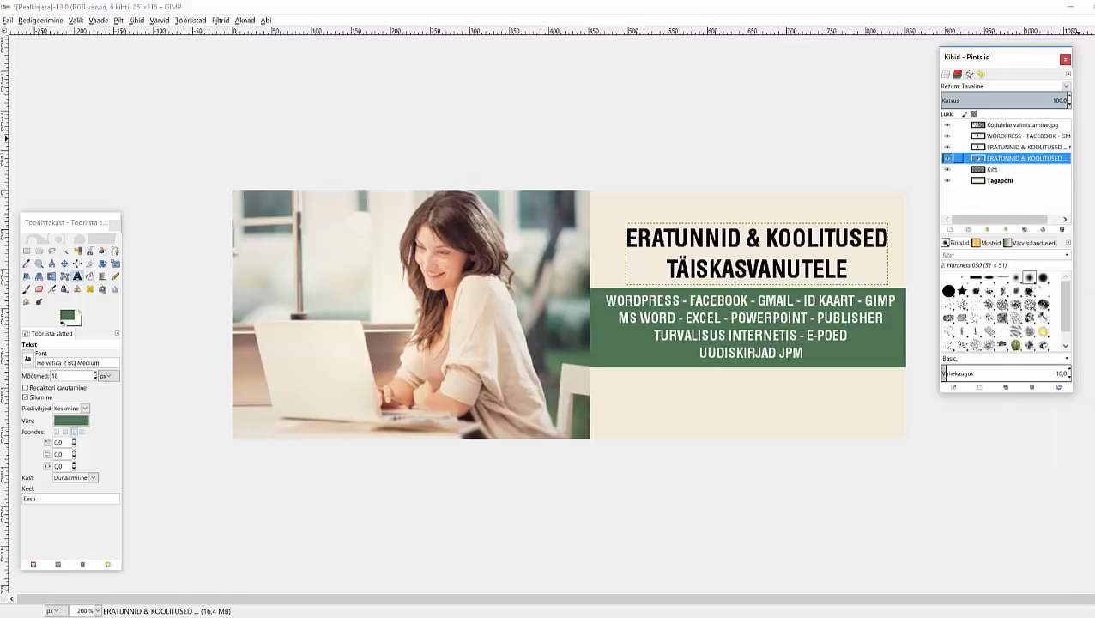
{"action": "left_click", "coordinate": [822, 273]}
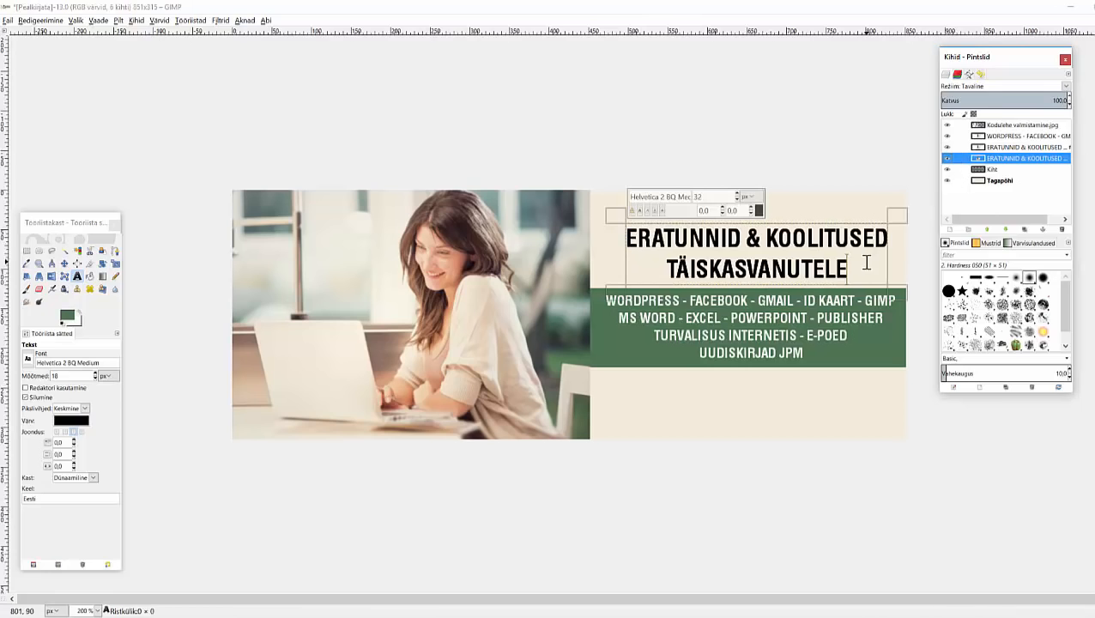
{"action": "left_click_drag", "start_coordinate": [850, 270], "coordinate": [633, 237]}
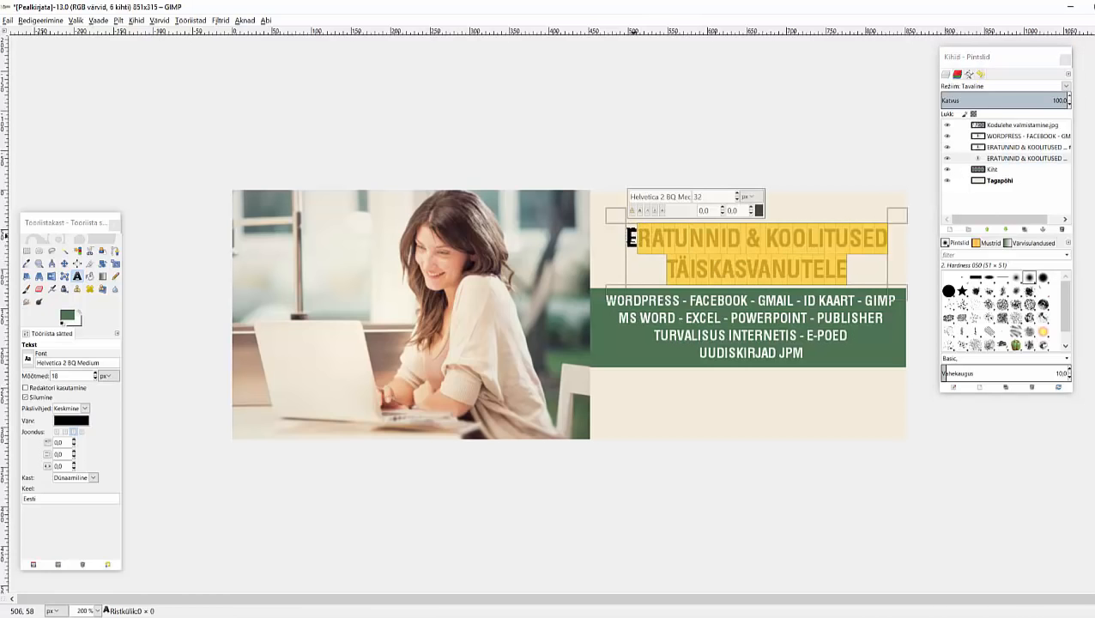
{"action": "left_click", "coordinate": [759, 210]}
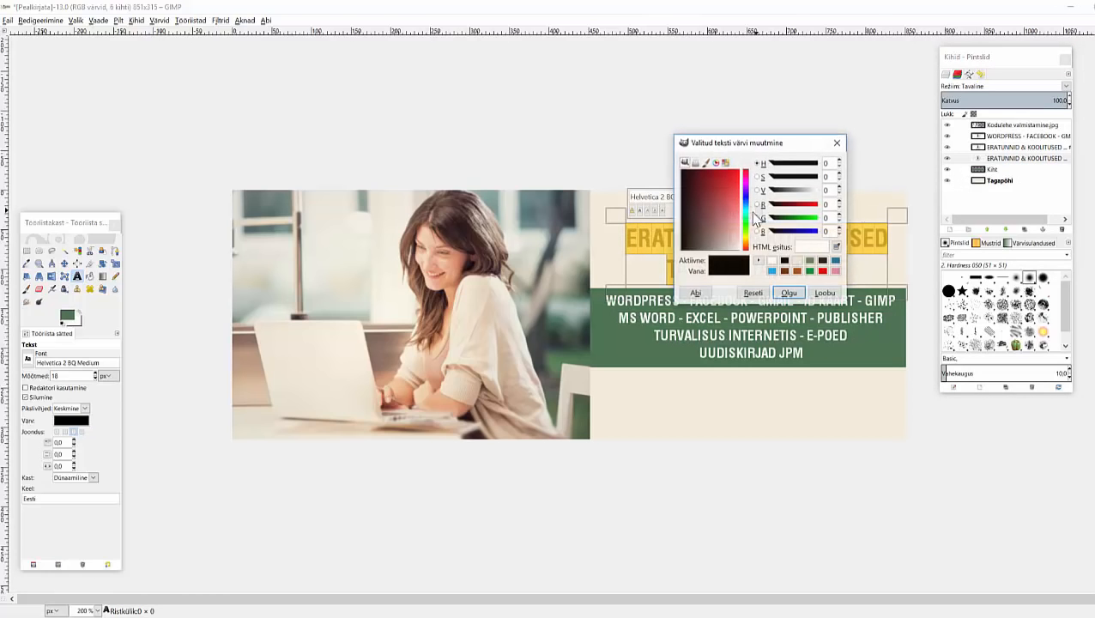
{"action": "left_click", "coordinate": [809, 260]}
{"action": "left_click", "coordinate": [813, 292]}
{"action": "key", "text": "m"}
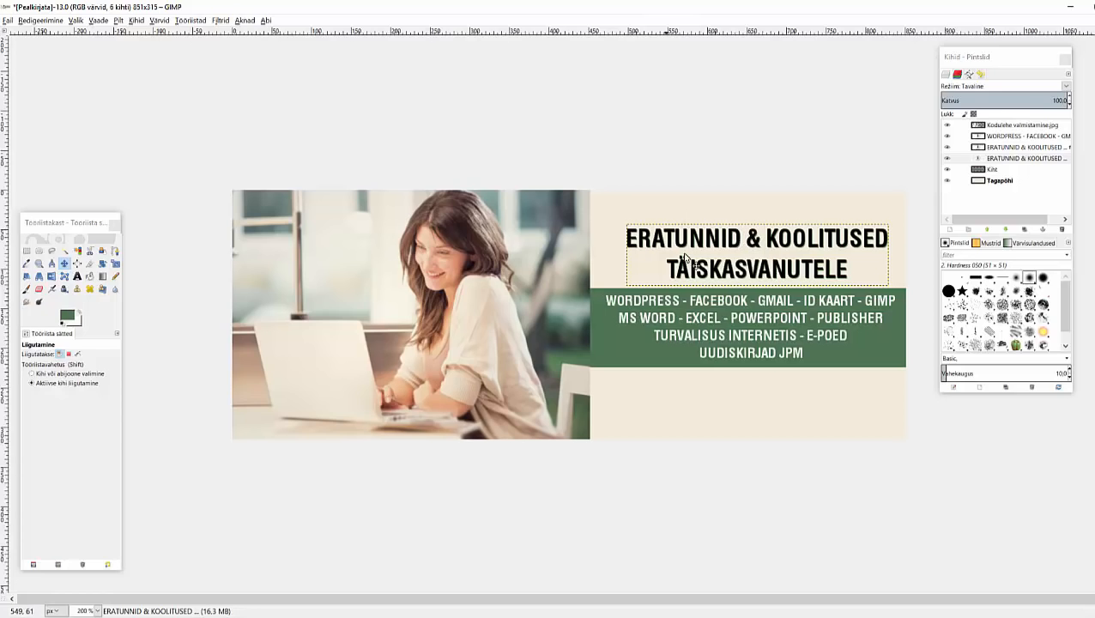
- Import arrow.png from the 1. koolitus folder as a new layer above the photo layer
{"action": "key", "text": "u"}
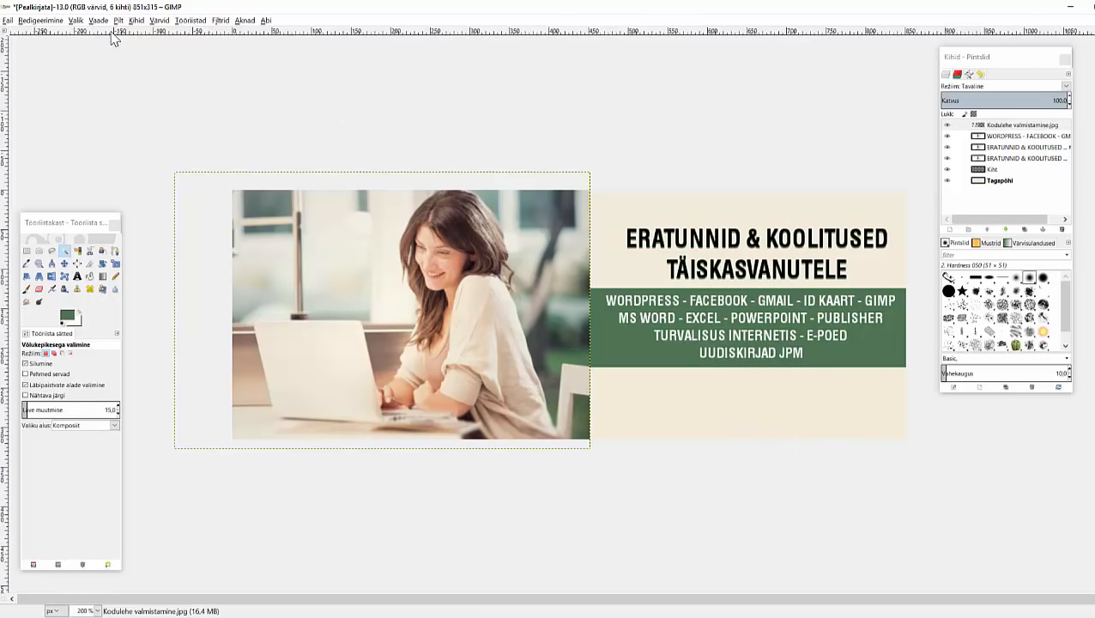
{"action": "left_click", "coordinate": [8, 21]}
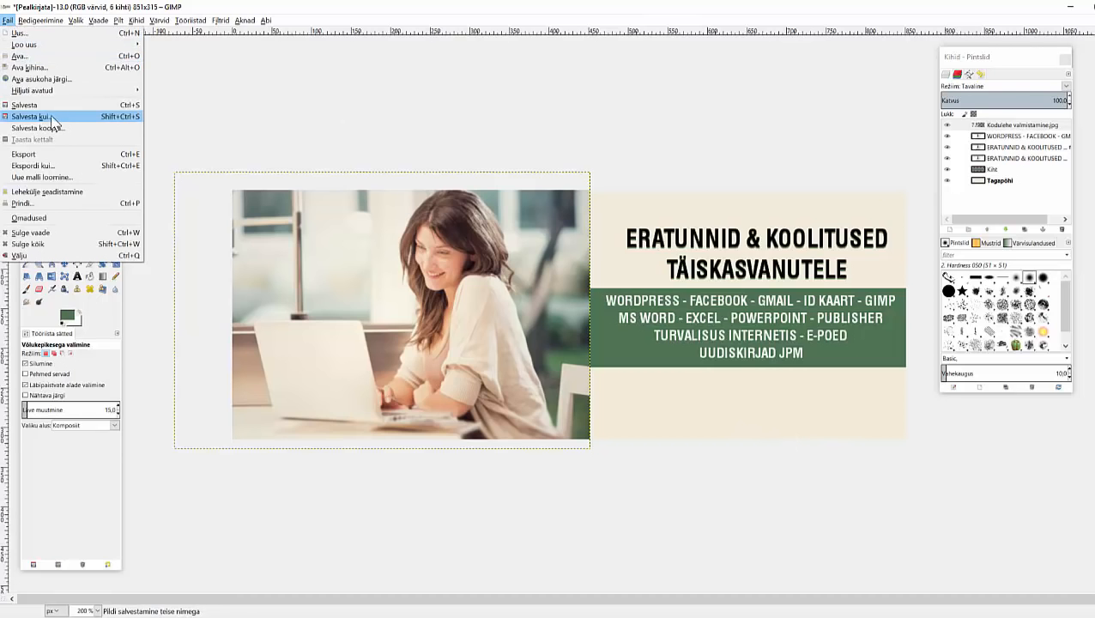
{"action": "left_click", "coordinate": [60, 68]}
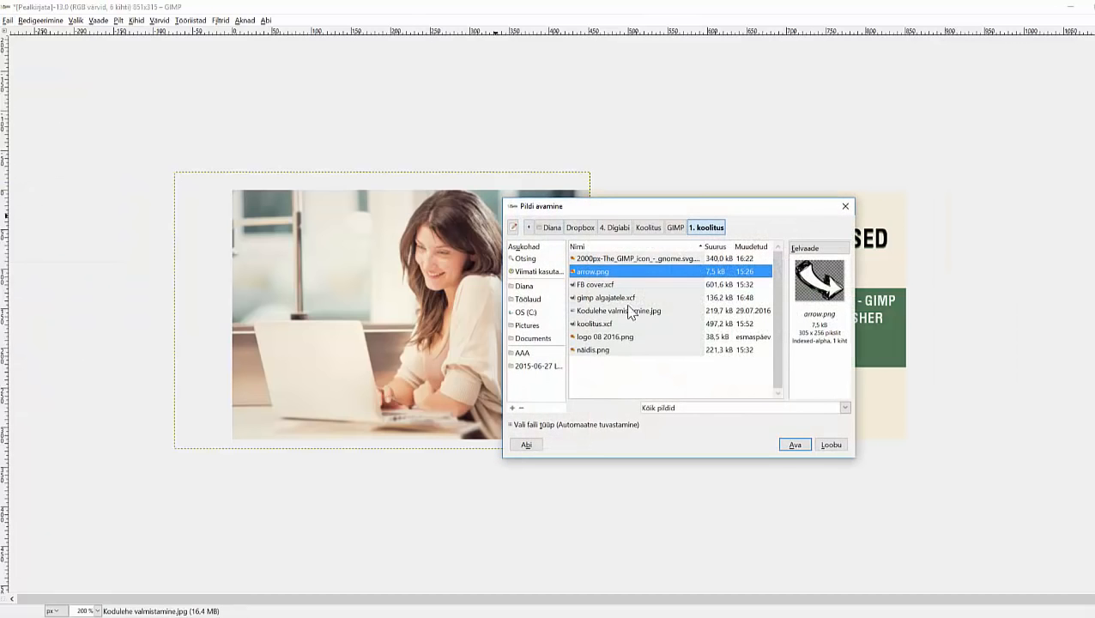
{"action": "left_click", "coordinate": [794, 444]}
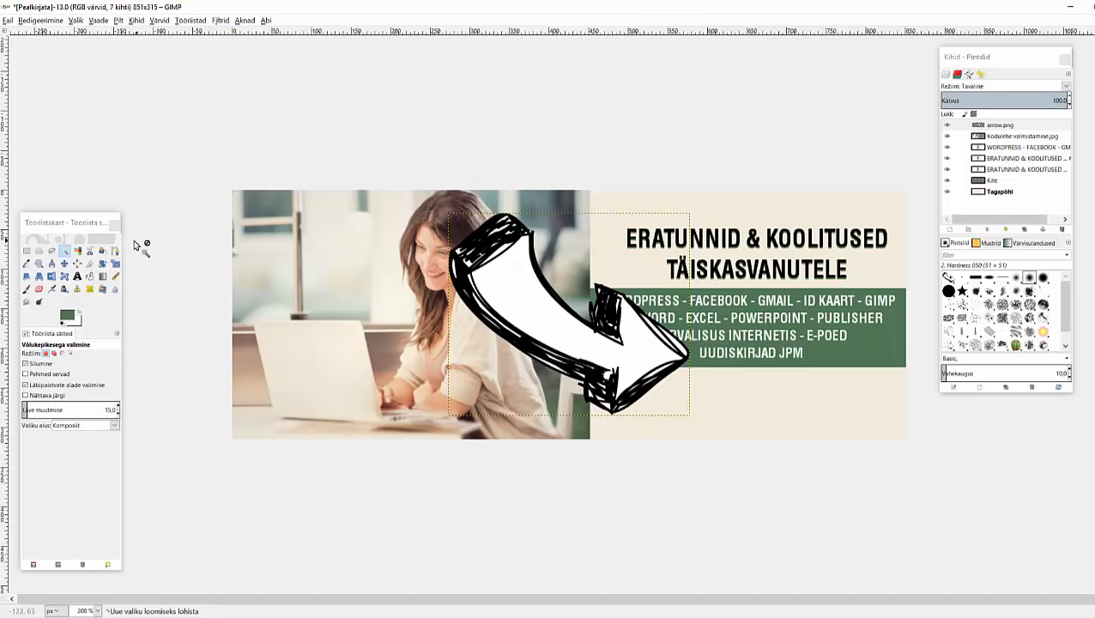
- Select the arrow's black outline with Fuzzy Select, cut it, paste it and turn the floating selection into a new layer
{"action": "left_click", "coordinate": [61, 251]}
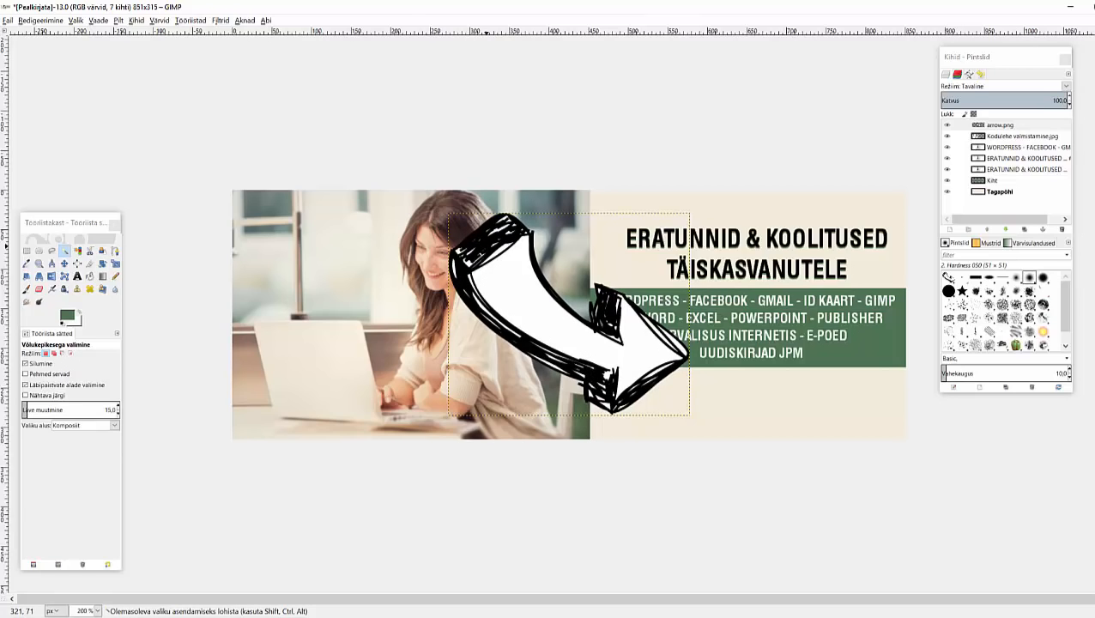
{"action": "key", "text": "ctrl+x"}
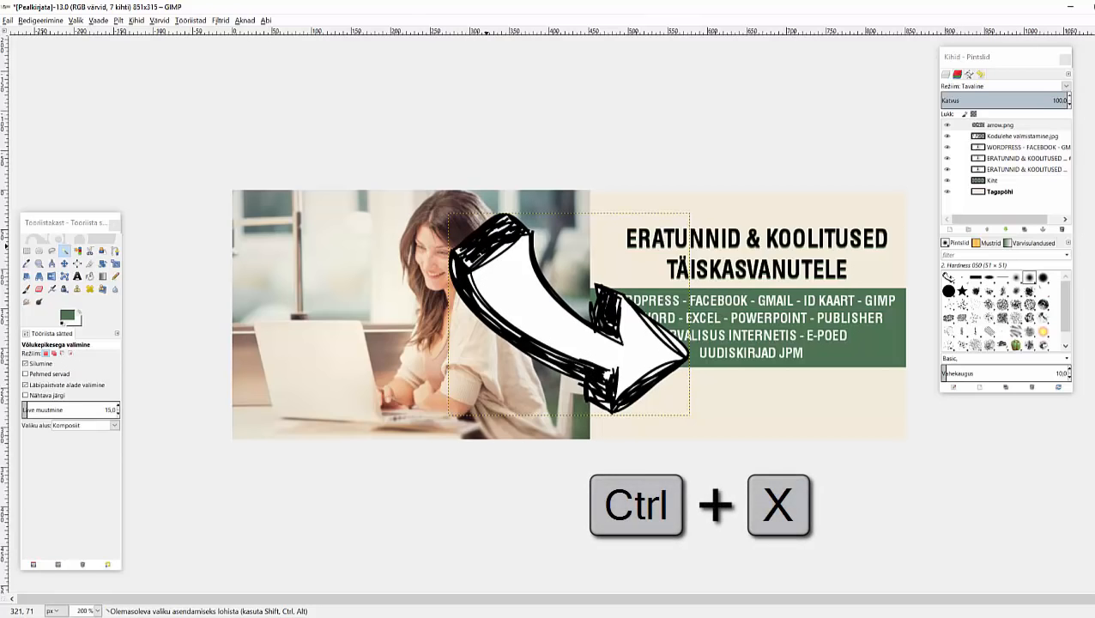
{"action": "key", "text": "ctrl+x"}
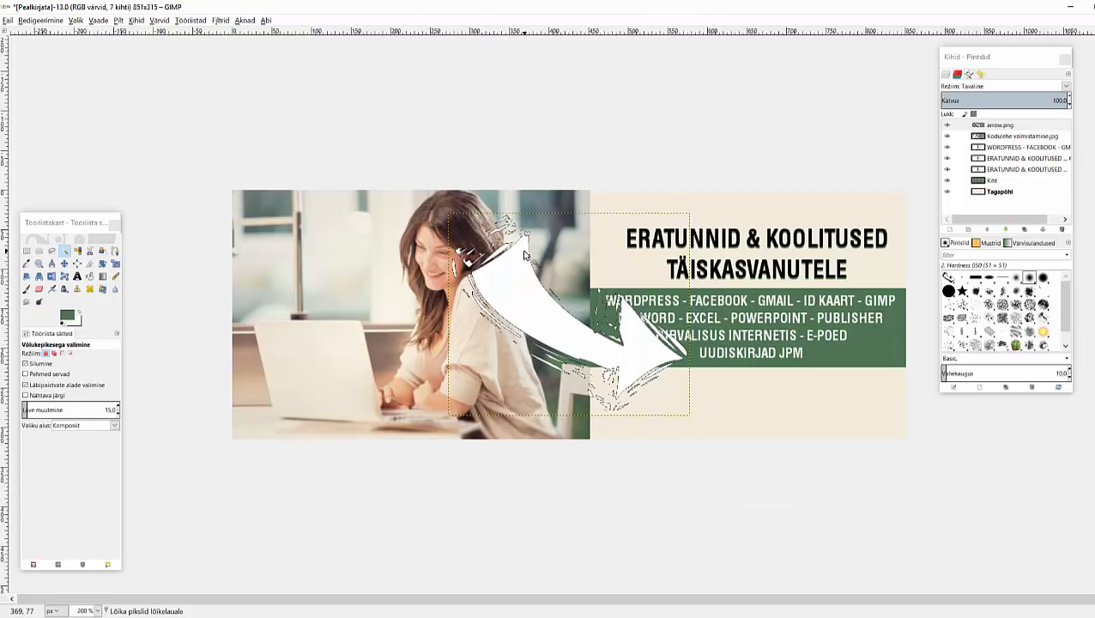
{"action": "key", "text": "ctrl+v"}
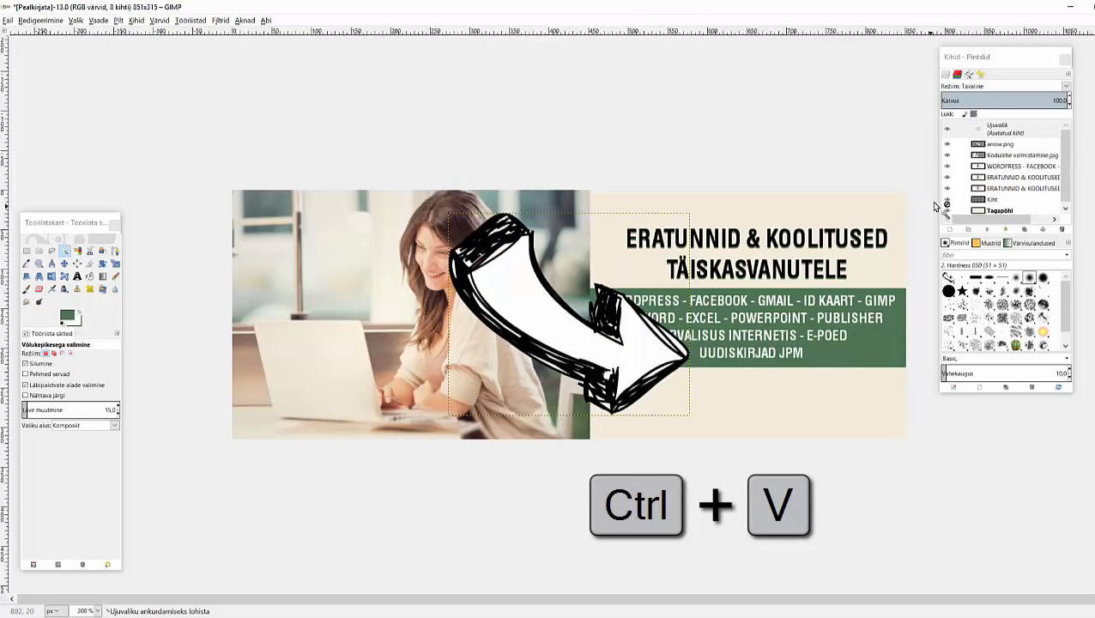
{"action": "right_click", "coordinate": [1002, 130]}
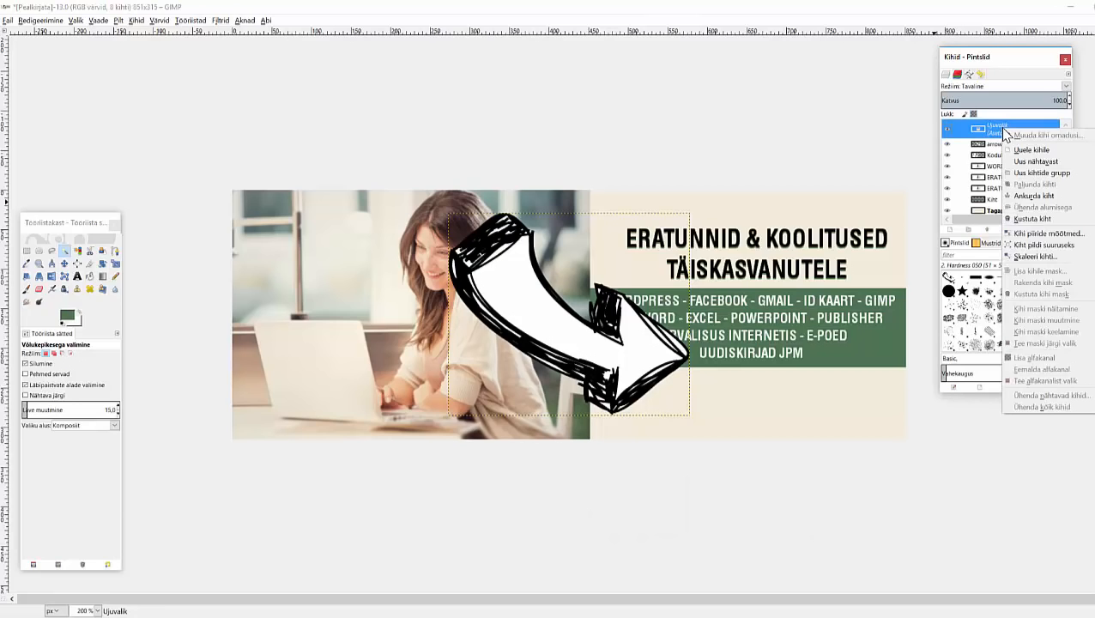
{"action": "left_click", "coordinate": [1018, 151]}
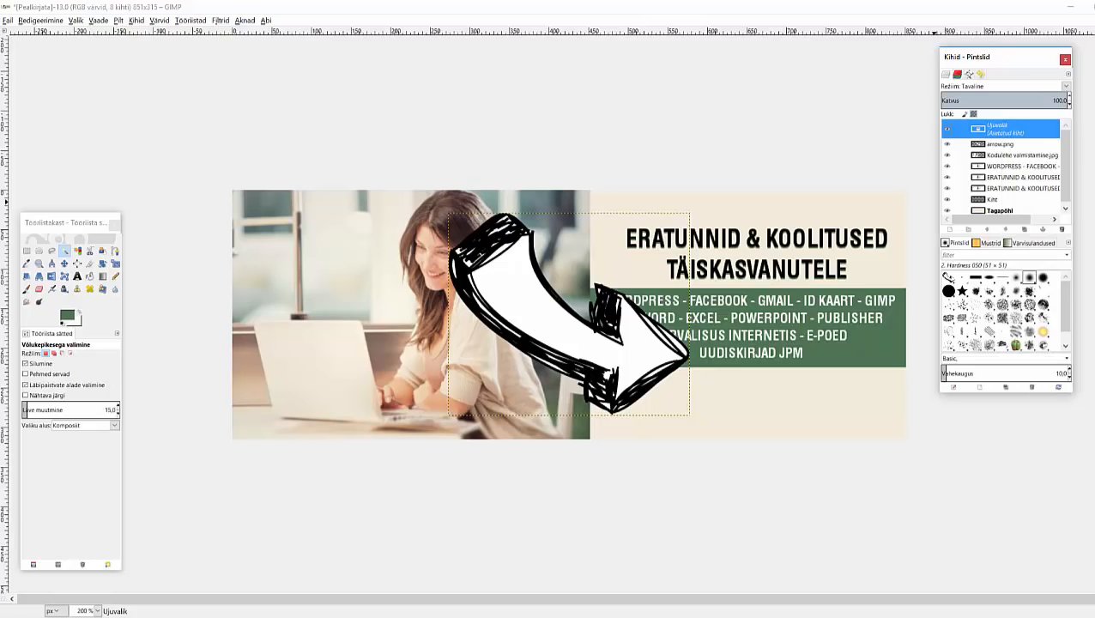
- Delete the leftover arrow.png layer with the white fill and make the pasted outline layer active
{"action": "left_click", "coordinate": [1000, 138]}
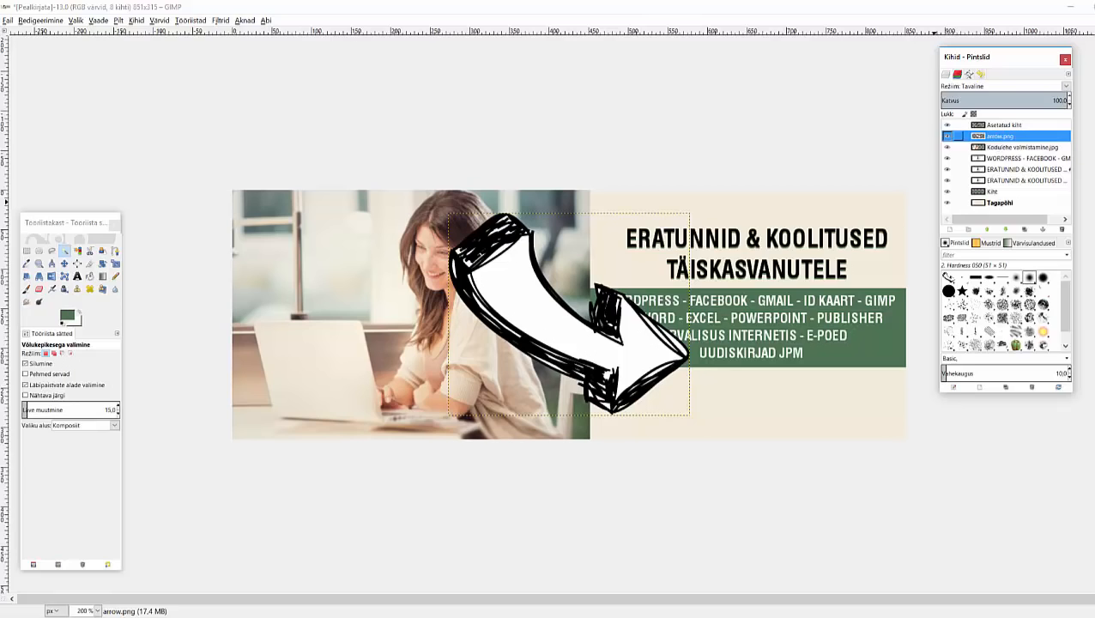
{"action": "right_click", "coordinate": [989, 138]}
{"action": "left_click", "coordinate": [1026, 225]}
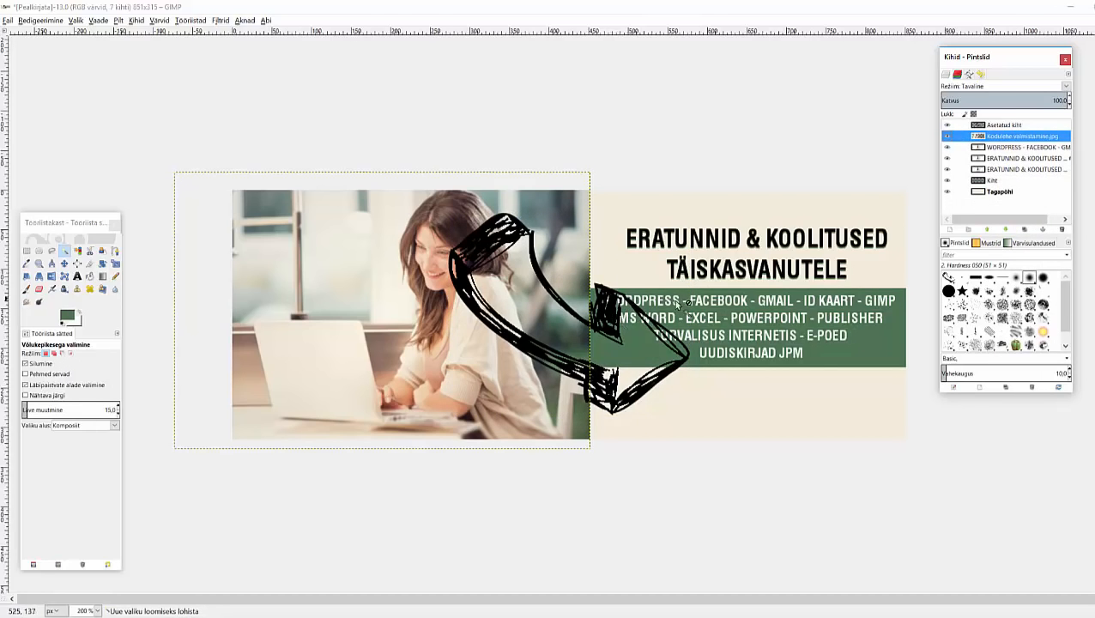
{"action": "left_click", "coordinate": [1013, 126]}
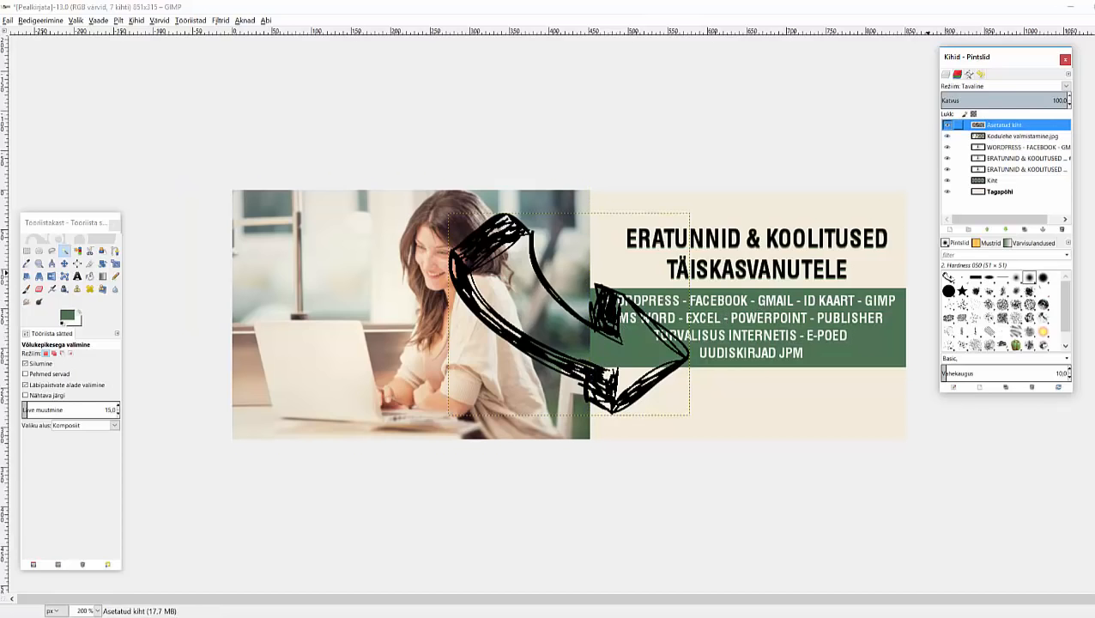
- Scale the arrow outline layer down proportionally to a small arrow and move it onto the beige strip below the green band, beside the photo
{"action": "left_click", "coordinate": [114, 268]}
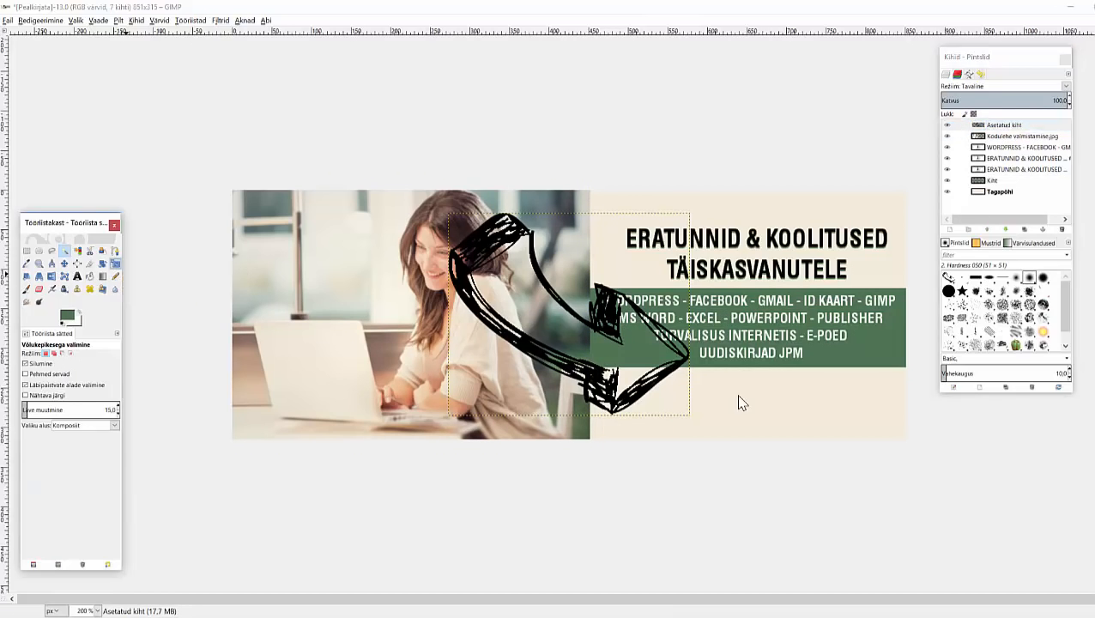
{"action": "left_click", "coordinate": [530, 260]}
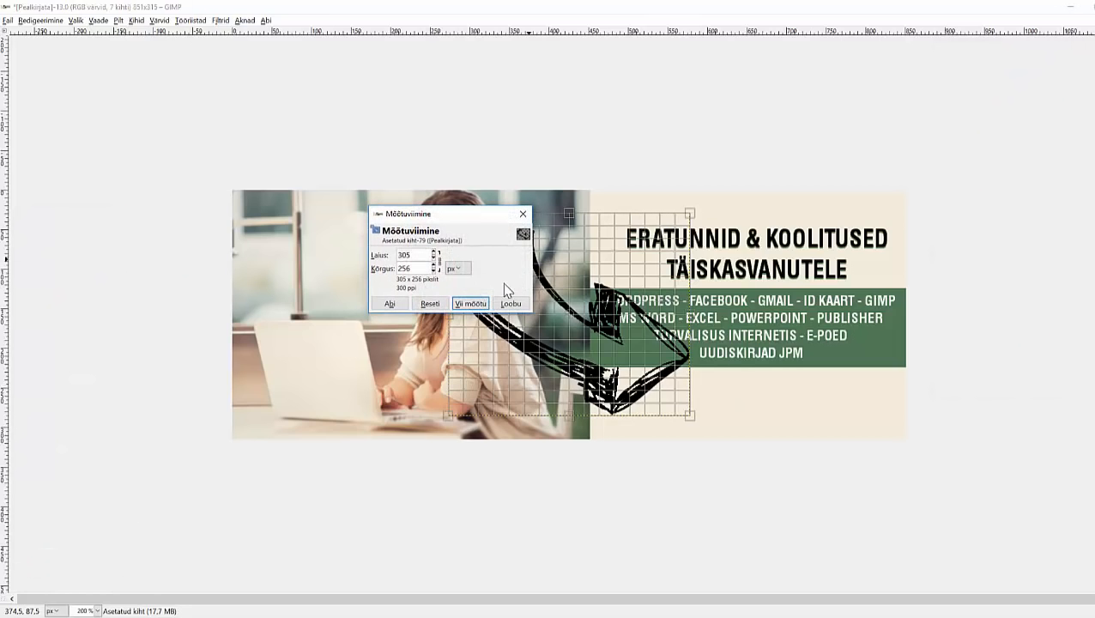
{"action": "left_click_drag", "start_coordinate": [699, 425], "coordinate": [472, 305]}
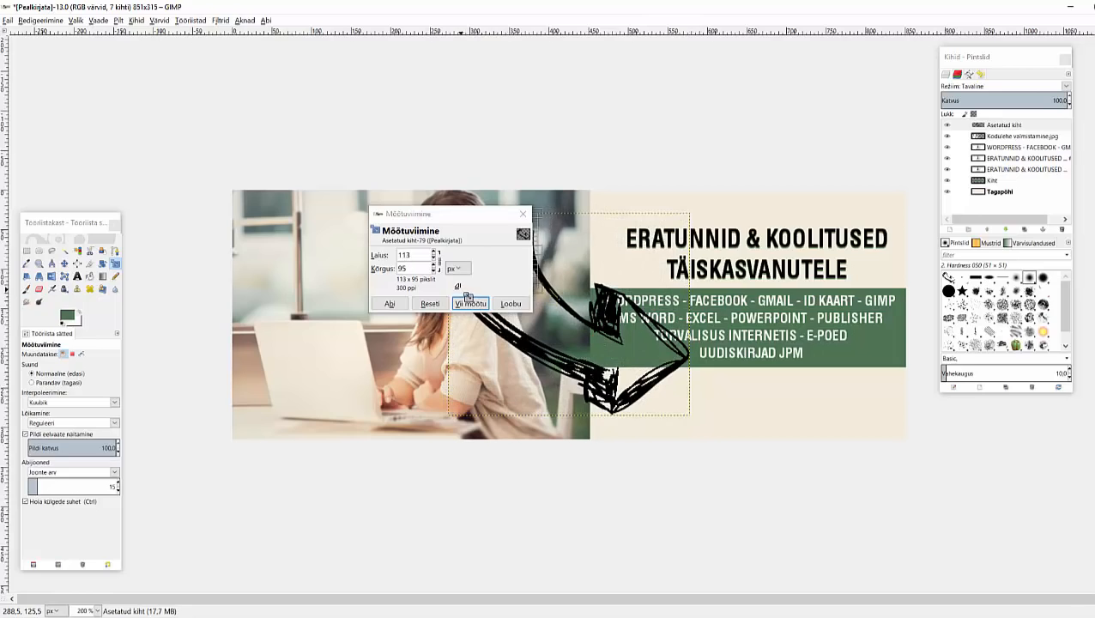
{"action": "left_click", "coordinate": [470, 303]}
{"action": "key", "text": "m"}
{"action": "left_click_drag", "start_coordinate": [547, 319], "coordinate": [640, 396]}
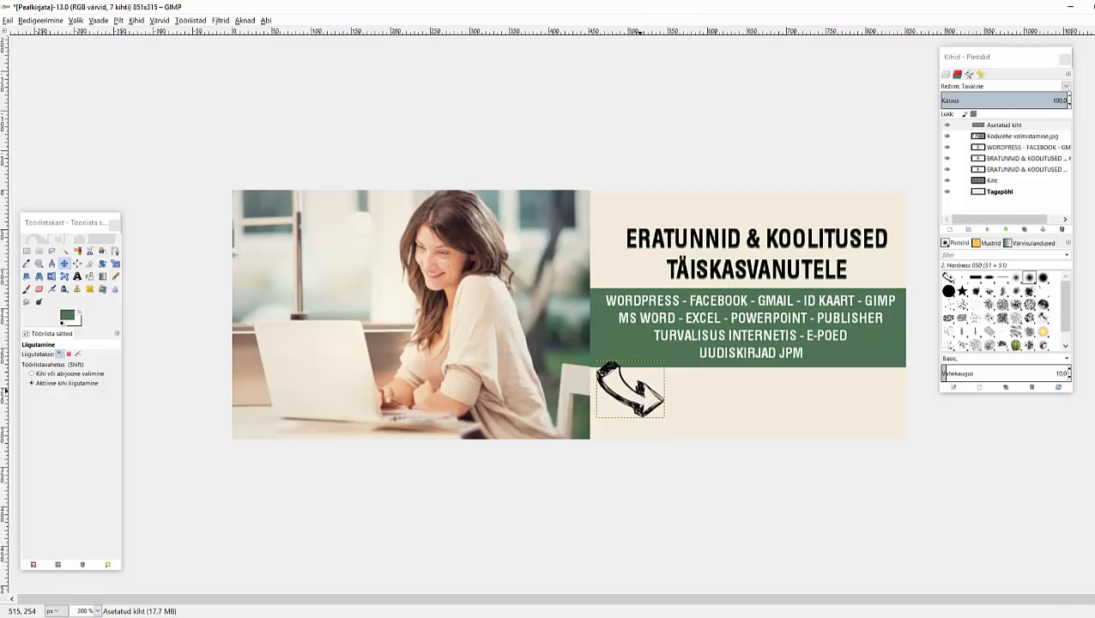
- Rename the arrow layer to "nool 1" and duplicate it
{"action": "left_click", "coordinate": [1007, 126]}
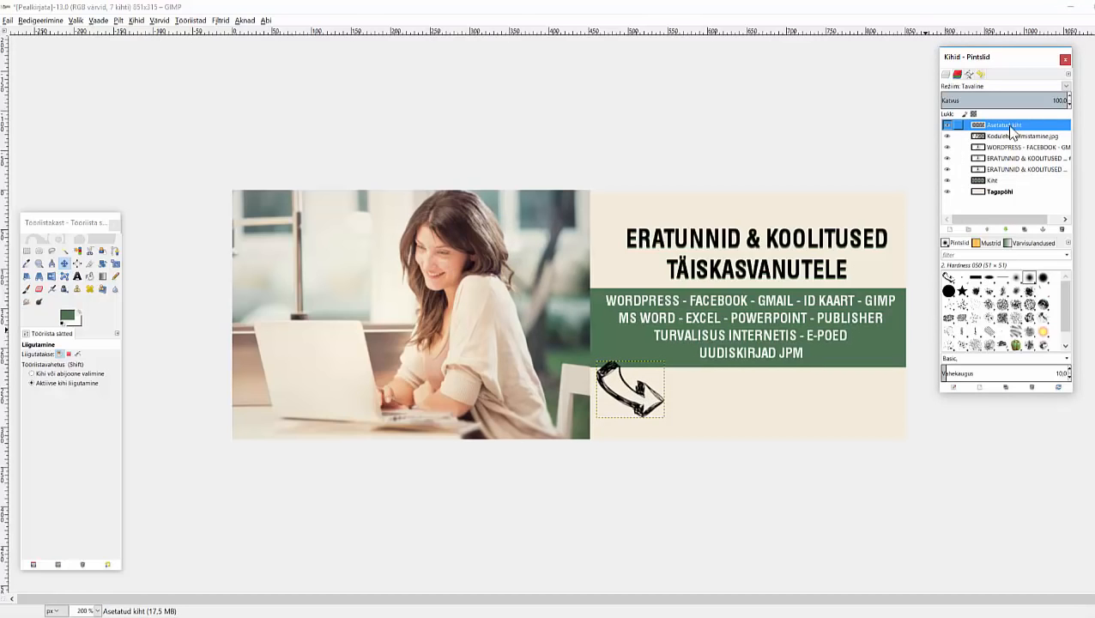
{"action": "double_click", "coordinate": [1010, 127]}
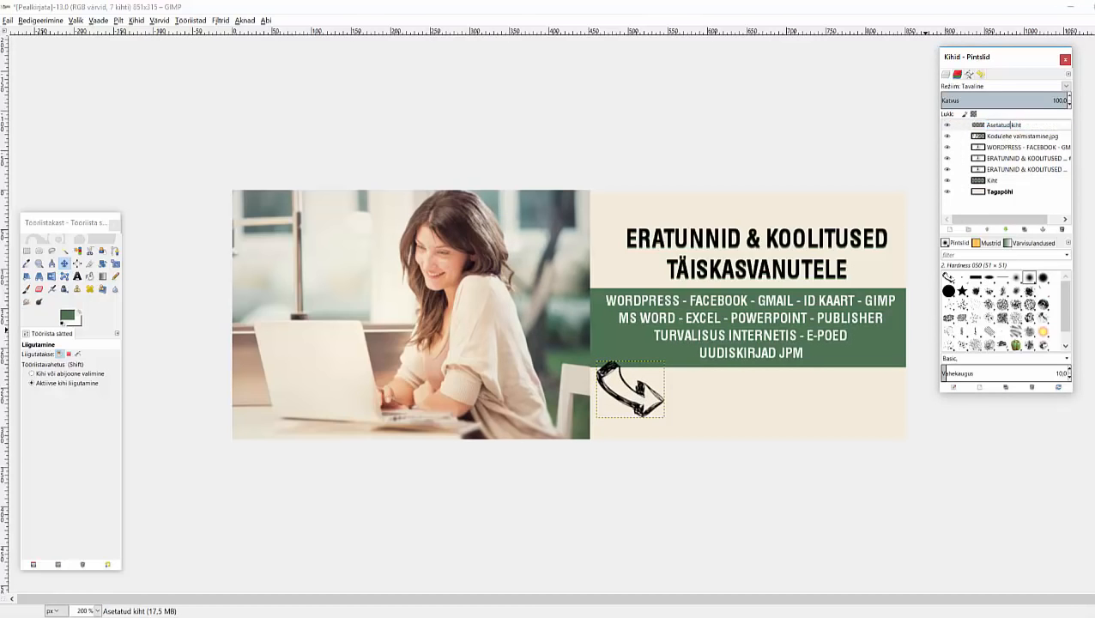
{"action": "type", "text": "nool 1"}
{"action": "key", "text": "Return"}
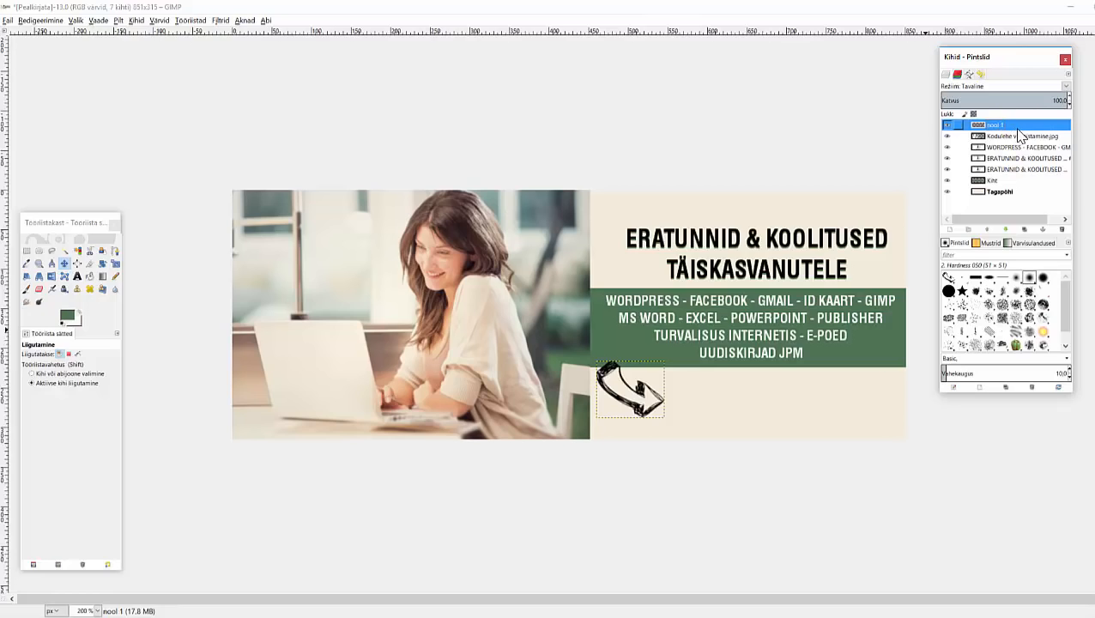
{"action": "right_click", "coordinate": [1025, 131]}
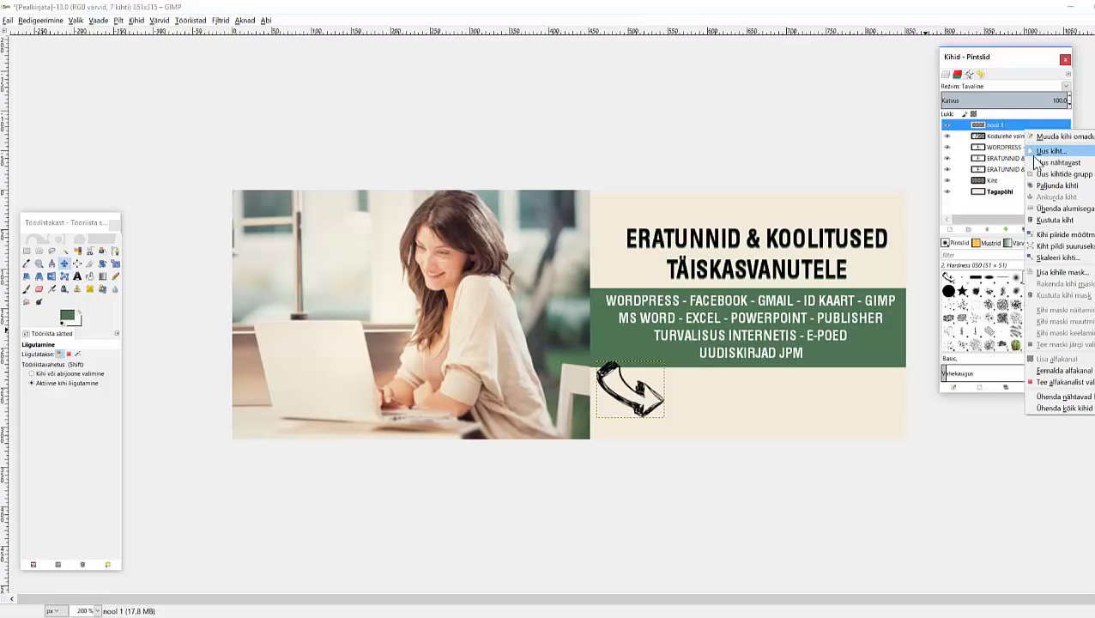
{"action": "left_click", "coordinate": [1069, 185]}
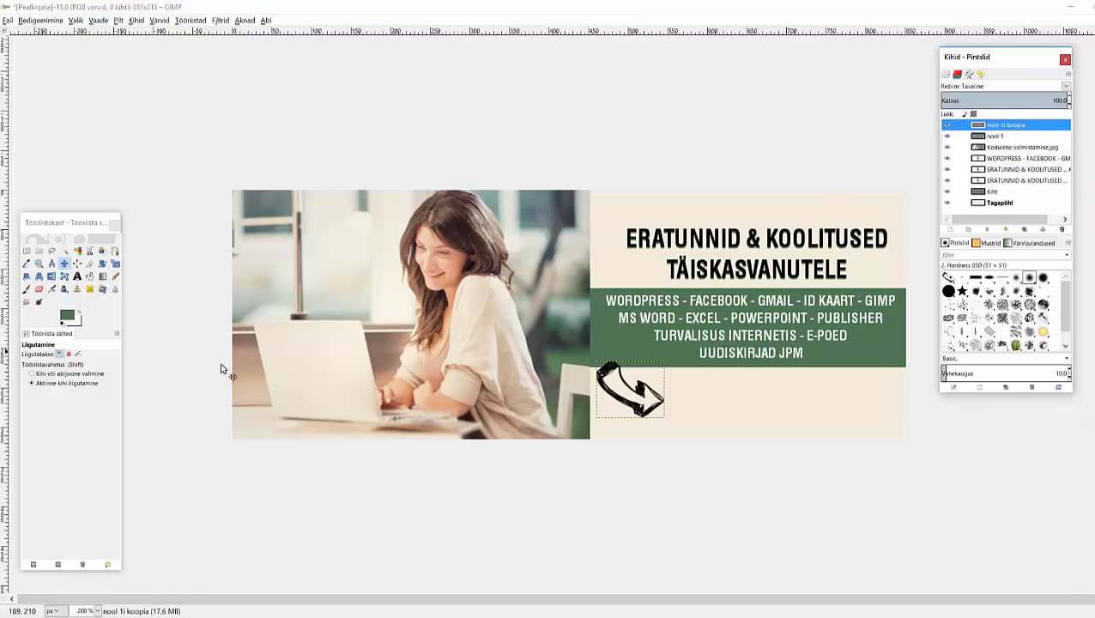
- Move the duplicated arrow horizontally along the beige strip to near the cover's outer edge, level with the original arrow
{"action": "left_click", "coordinate": [672, 403]}
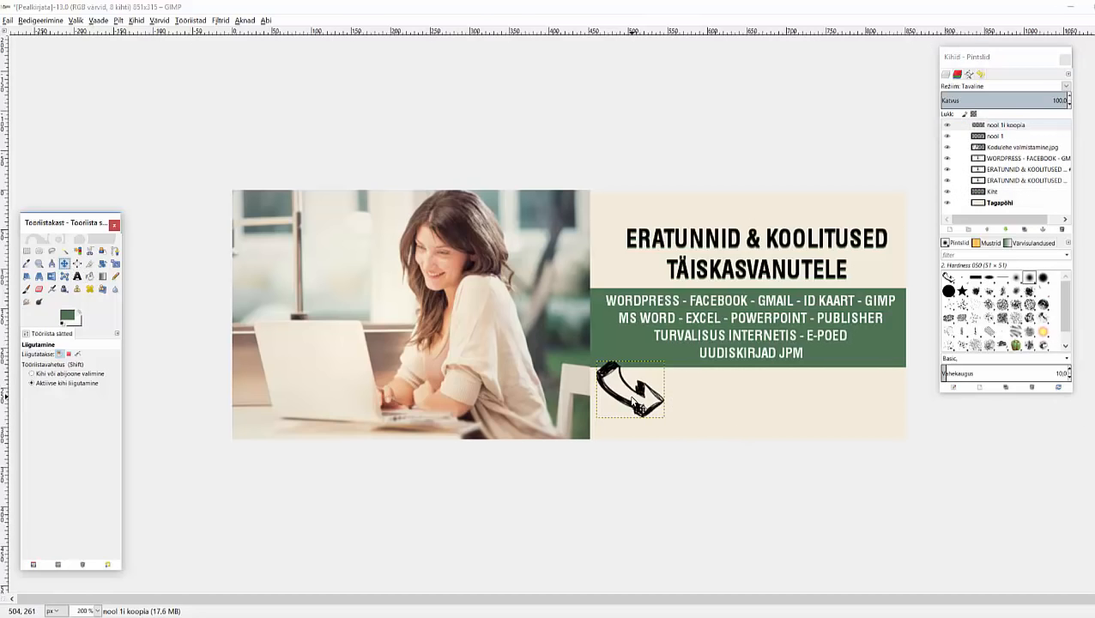
{"action": "left_click", "coordinate": [632, 396]}
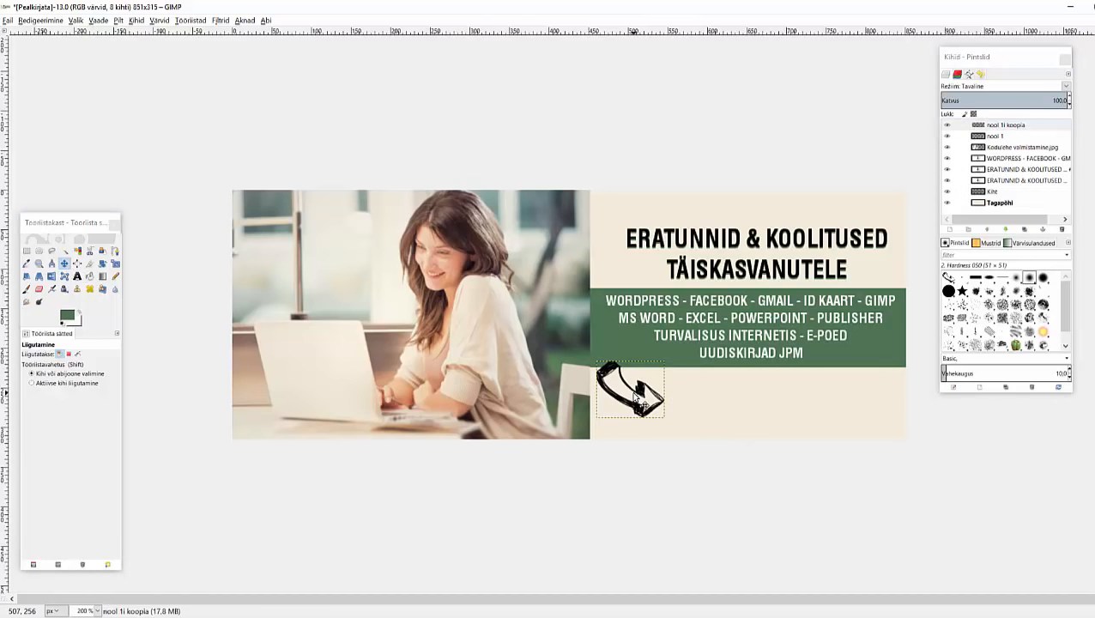
{"action": "key", "text": "Right"}
{"action": "key", "text": "Right"}
{"action": "key", "text": "Right"}
{"action": "key", "text": "Right"}
{"action": "key", "text": "Right"}
{"action": "key", "text": "Right"}
{"action": "key", "text": "Right"}
{"action": "key", "text": "Right"}
{"action": "key", "text": "Right"}
{"action": "key", "text": "Right"}
{"action": "key", "text": "Right"}
{"action": "key", "text": "Right"}
{"action": "key", "text": "Right"}
{"action": "key", "text": "Right"}
{"action": "key", "text": "Right"}
{"action": "key", "text": "Right"}
{"action": "key", "text": "Right"}
{"action": "key", "text": "Right"}
{"action": "key", "text": "Right"}
{"action": "key", "text": "Right"}
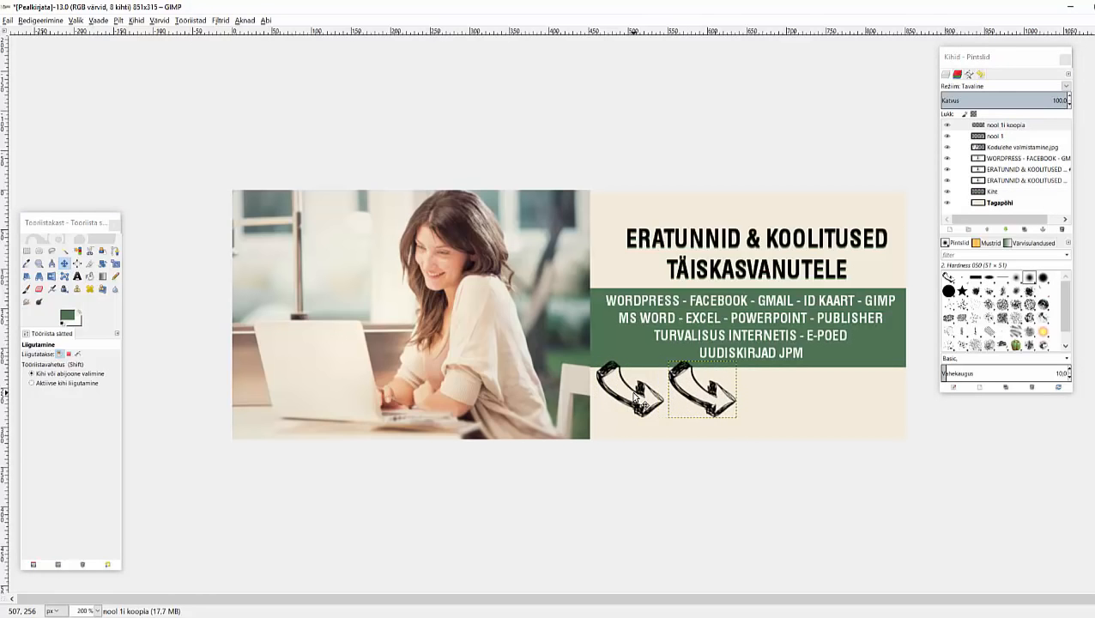
{"action": "key", "text": "Right"}
{"action": "key", "text": "Right"}
{"action": "key", "text": "Right"}
{"action": "key", "text": "Right"}
{"action": "key", "text": "Right"}
{"action": "key", "text": "Right"}
{"action": "key", "text": "Right"}
{"action": "key", "text": "Right"}
{"action": "key", "text": "Right"}
{"action": "key", "text": "Right"}
{"action": "key", "text": "Right"}
{"action": "key", "text": "Right"}
{"action": "key", "text": "Right"}
{"action": "key", "text": "Right"}
{"action": "key", "text": "Right"}
{"action": "key", "text": "Right"}
{"action": "key", "text": "Right"}
{"action": "key", "text": "Right"}
{"action": "key", "text": "Right"}
{"action": "key", "text": "Right"}
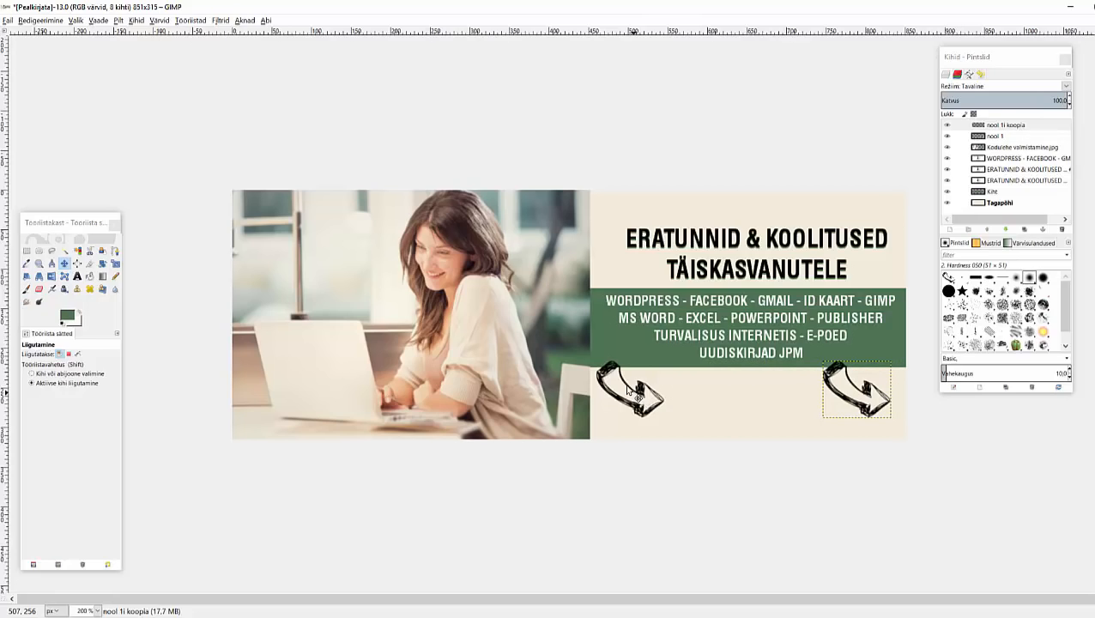
- Flip the arrow copy horizontally so it points inward and shift it slightly closer to the cover's outer edge
{"action": "left_click", "coordinate": [51, 276]}
{"action": "left_click", "coordinate": [864, 390]}
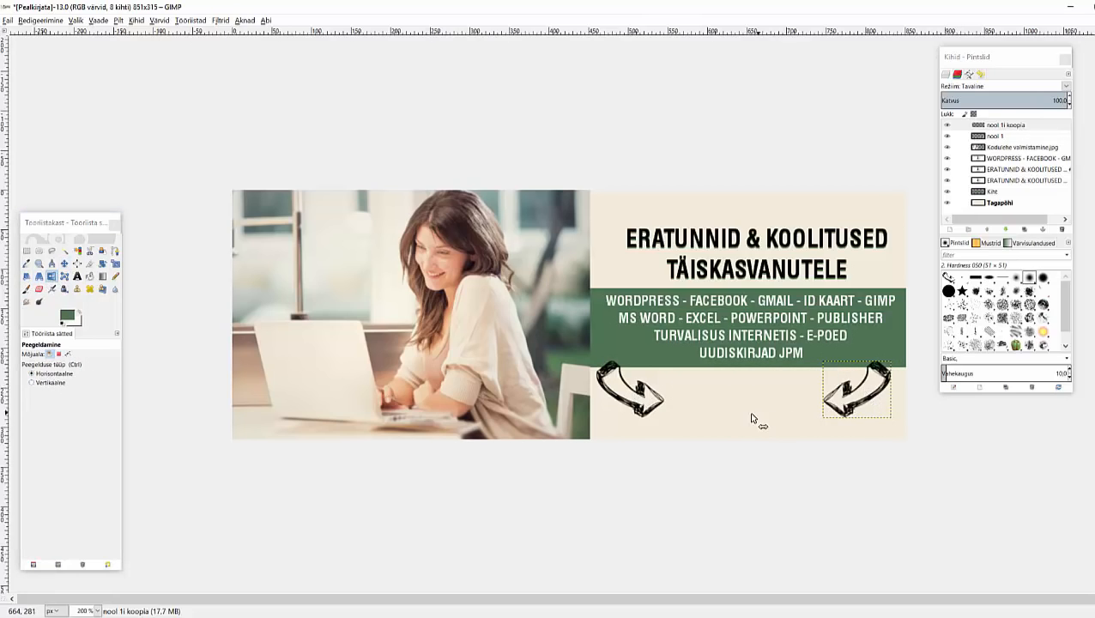
{"action": "left_click", "coordinate": [64, 262]}
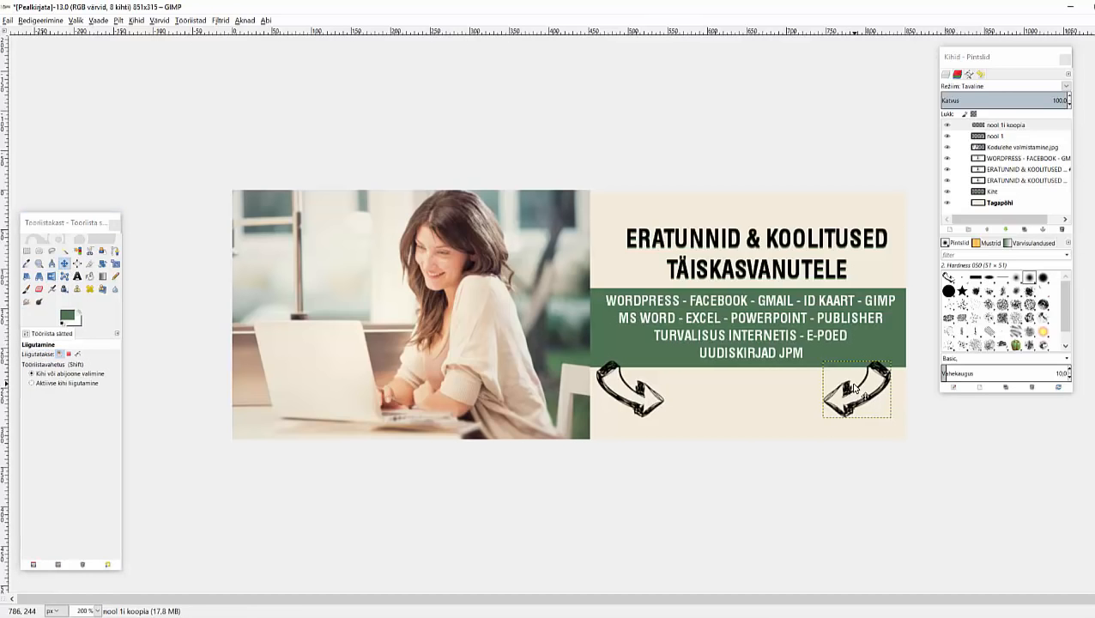
{"action": "left_click_drag", "start_coordinate": [856, 392], "coordinate": [863, 392]}
{"action": "key", "text": "t"}
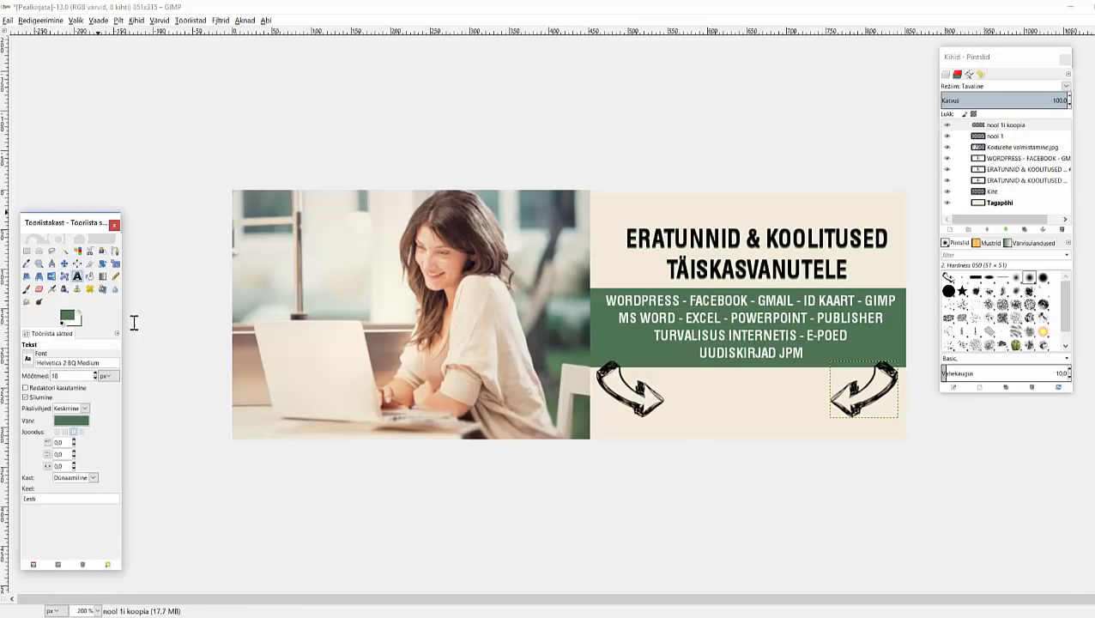
{"action": "left_click", "coordinate": [72, 427]}
{"action": "left_click", "coordinate": [127, 471]}
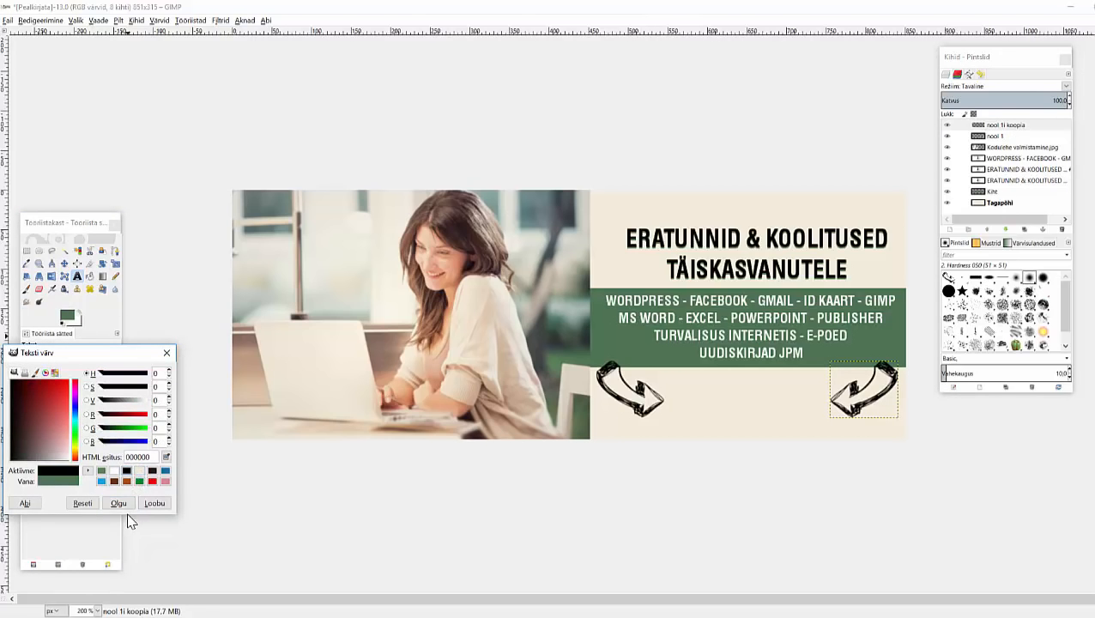
{"action": "left_click", "coordinate": [118, 503]}
{"action": "left_click", "coordinate": [675, 401]}
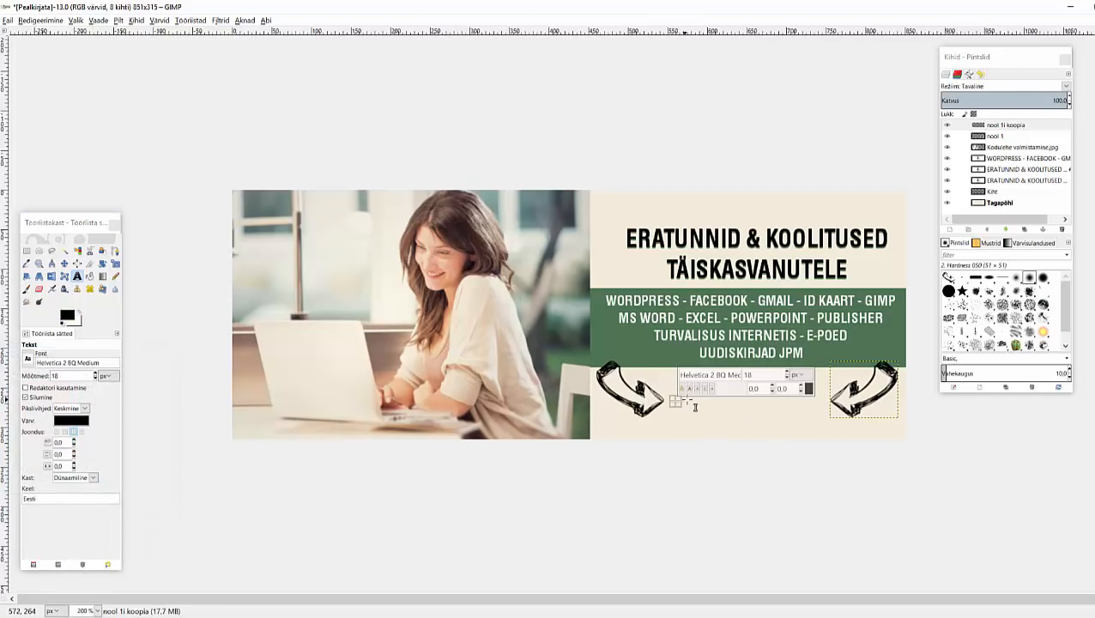
{"action": "type", "text": "www.digiabi.ee"}
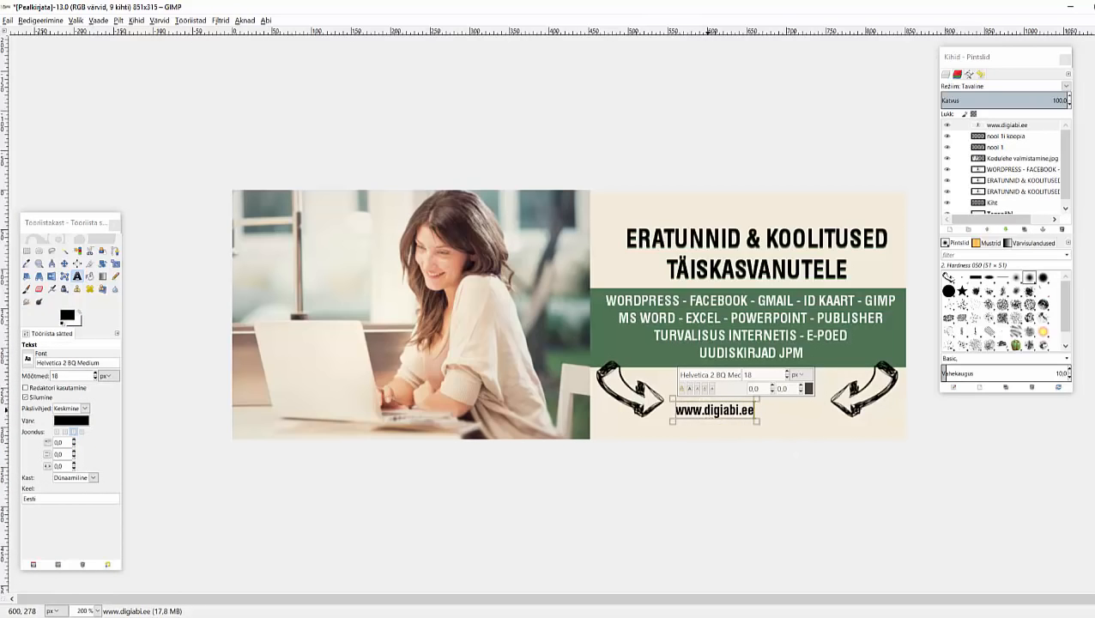
- Format the web address in bold Kristen ITC at 27 px and position it midway between the two arrow tips
{"action": "triple_click", "coordinate": [709, 412]}
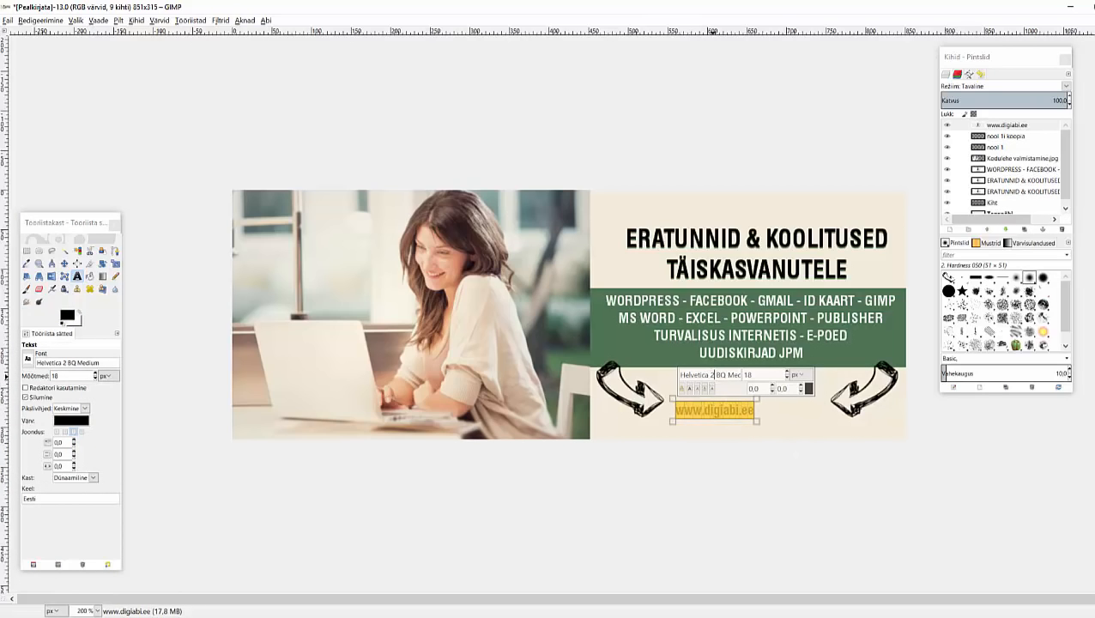
{"action": "triple_click", "coordinate": [712, 375]}
{"action": "type", "text": "k"}
{"action": "key", "text": "Return"}
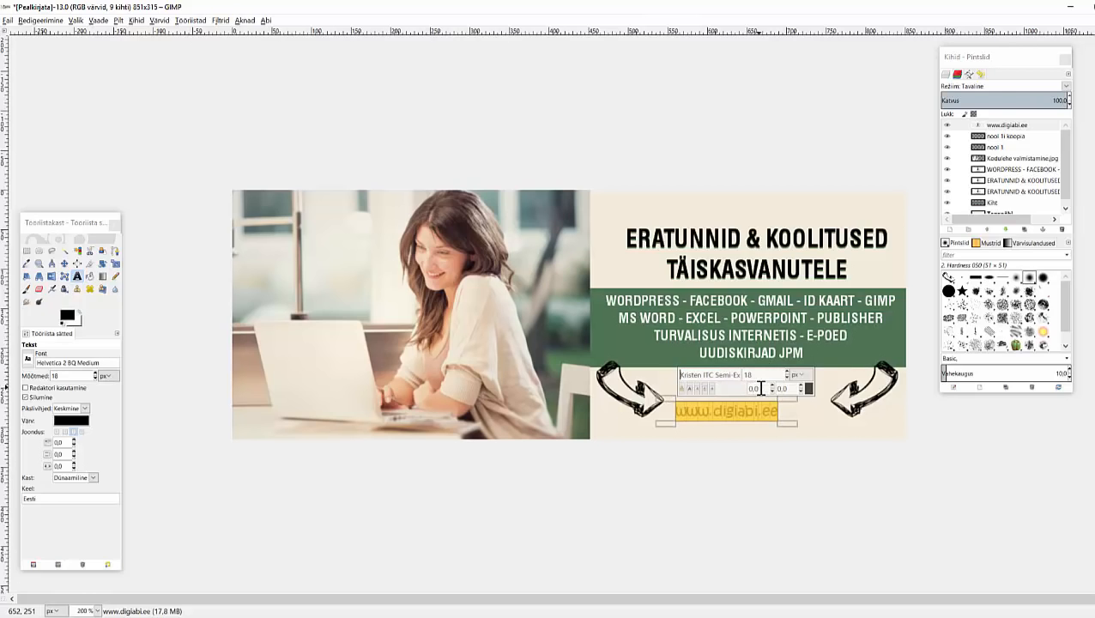
{"action": "scroll", "coordinate": [786, 375], "scroll_direction": "up", "scroll_amount": 8}
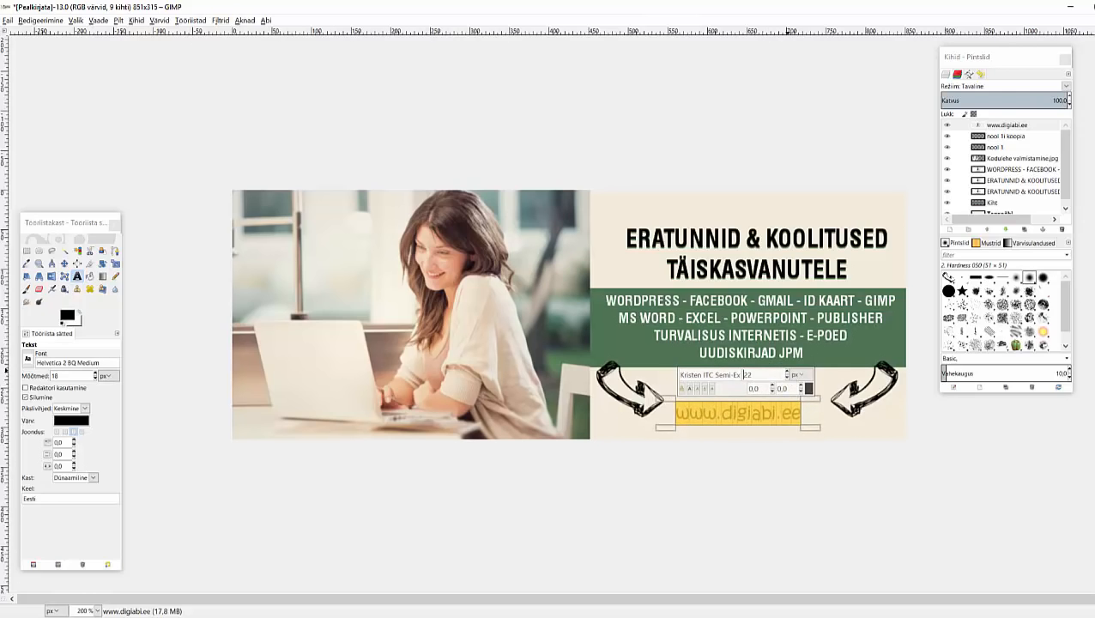
{"action": "scroll", "coordinate": [770, 377], "scroll_direction": "up", "scroll_amount": 1}
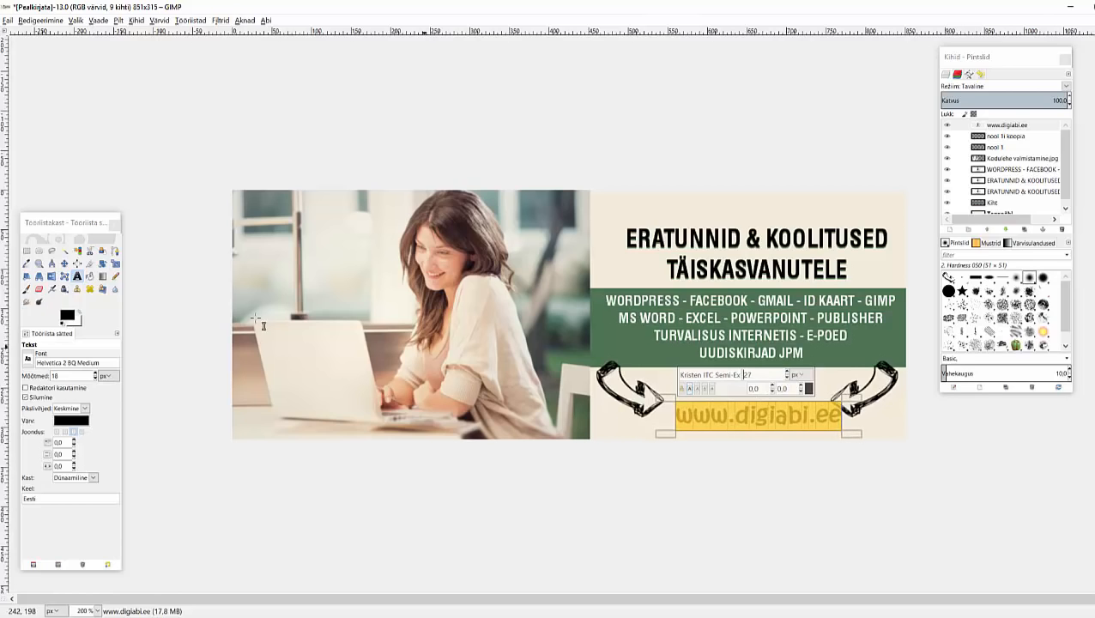
{"action": "key", "text": "Escape"}
{"action": "key", "text": "m"}
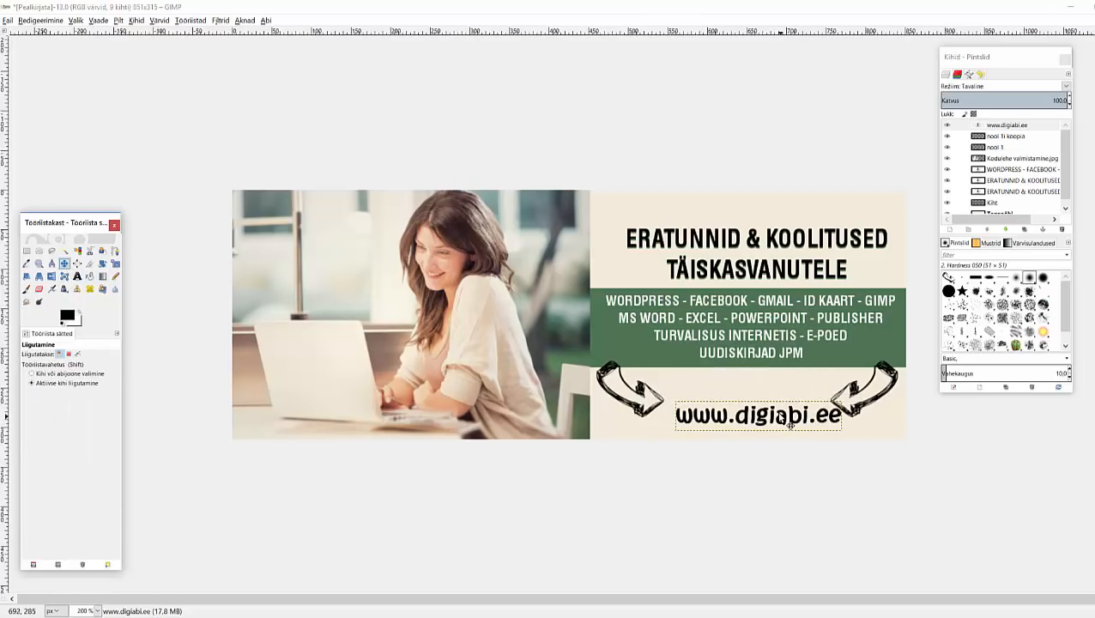
{"action": "left_click_drag", "start_coordinate": [789, 426], "coordinate": [782, 411]}
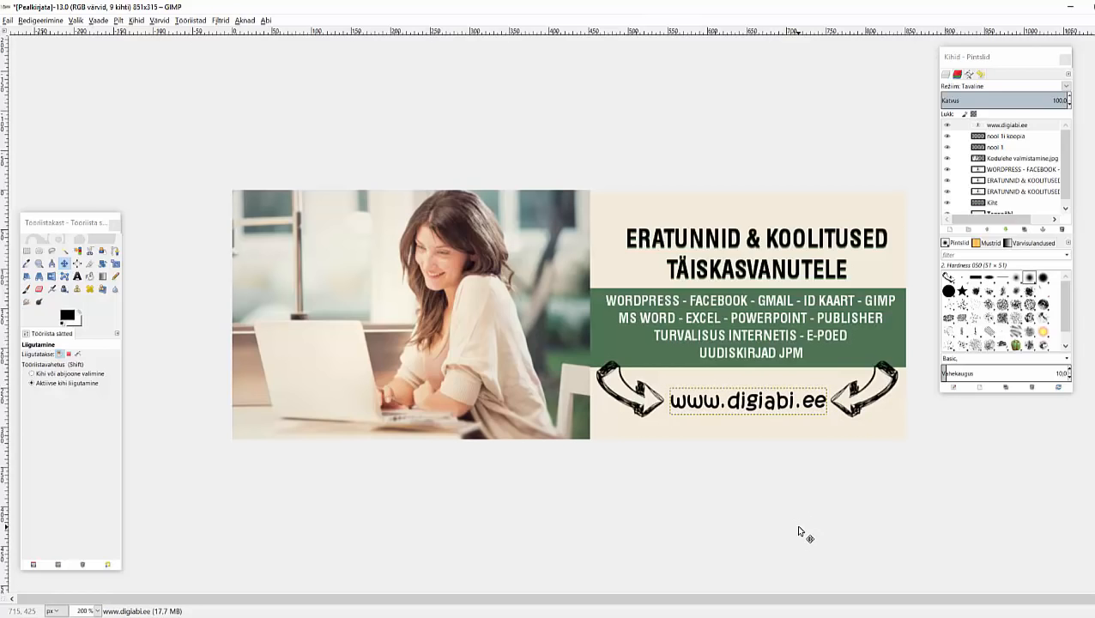
- Save the project as "minu kaanefoto.xcf" in the 1. koolitus folder
{"action": "left_click", "coordinate": [8, 20]}
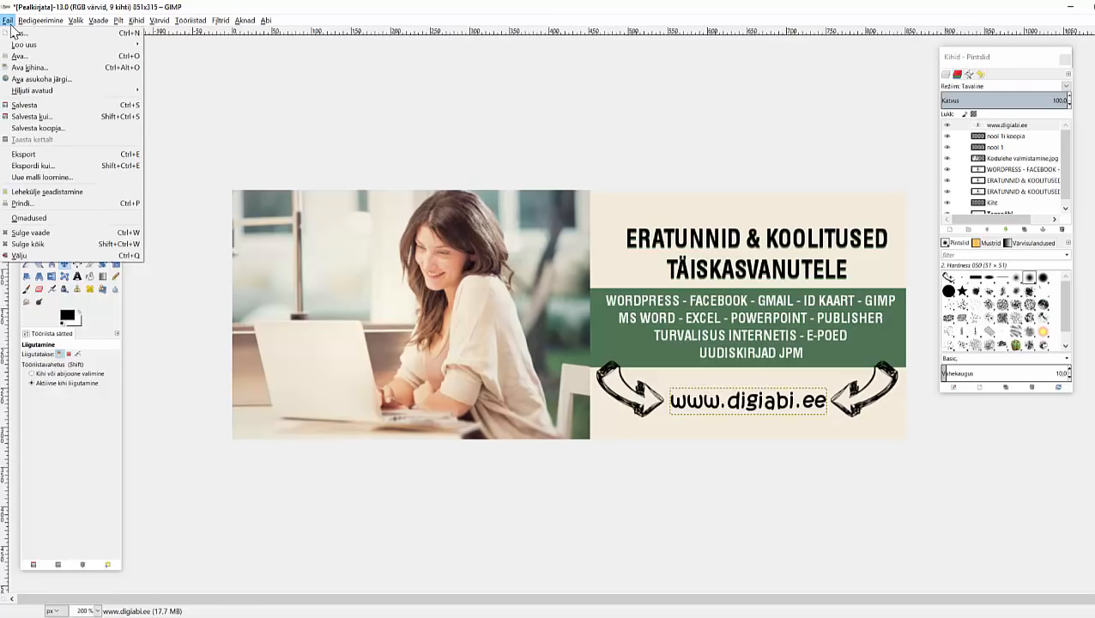
{"action": "left_click", "coordinate": [53, 106]}
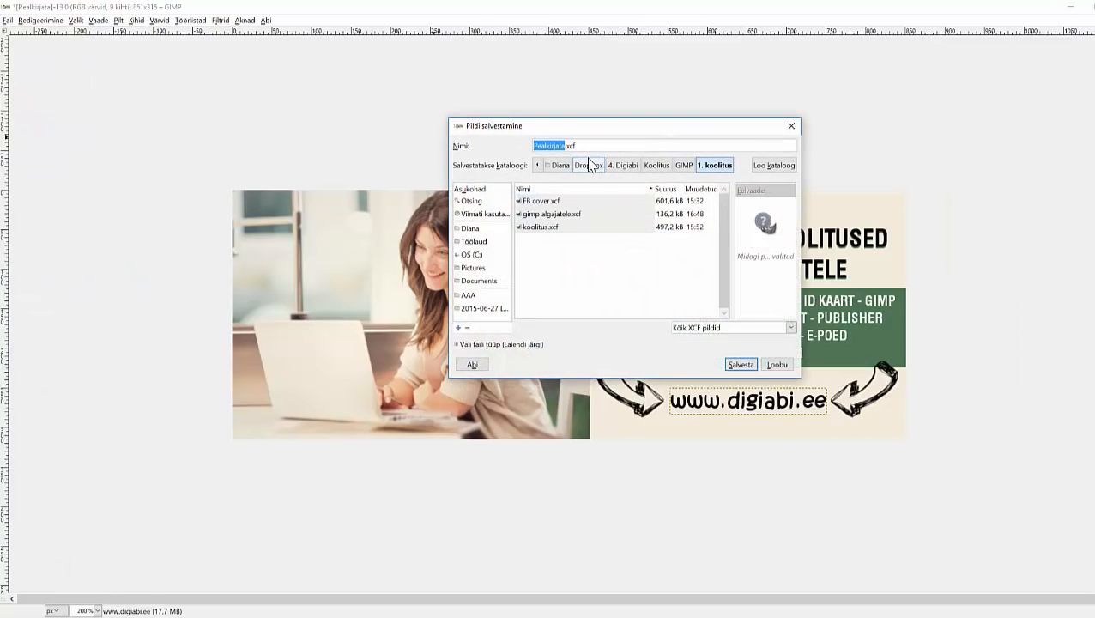
{"action": "left_click", "coordinate": [576, 146]}
{"action": "double_click", "coordinate": [551, 146]}
{"action": "type", "text": "minu kaanefoto"}
{"action": "left_click", "coordinate": [740, 365]}
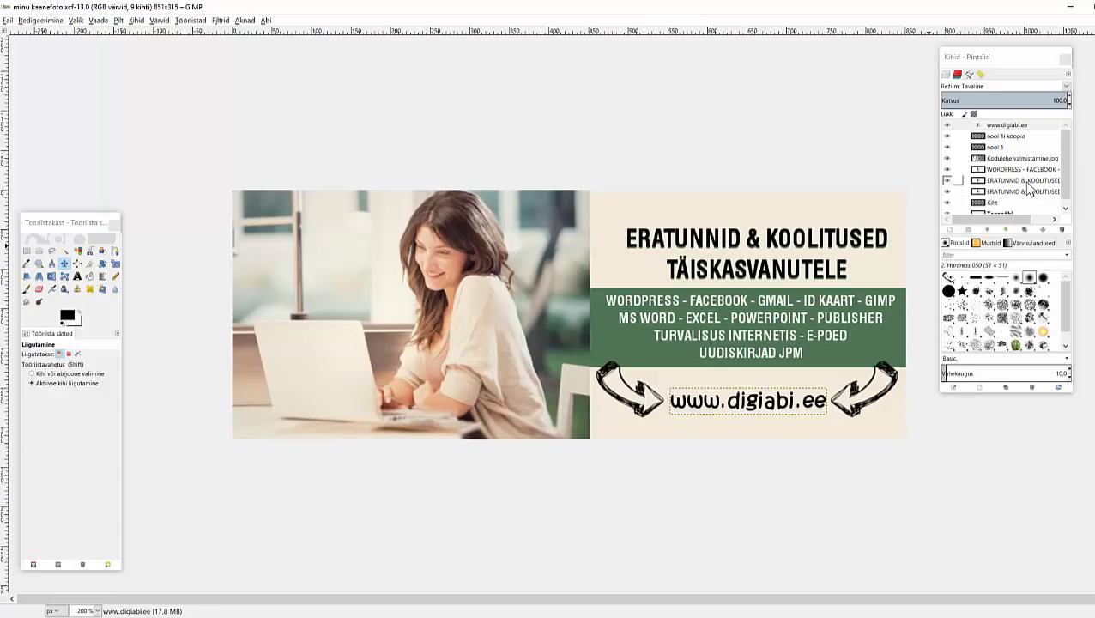
- Export the cover as "minu kaanefoto.jpg" to the 1. koolitus folder with JPEG quality 90
{"action": "left_click", "coordinate": [8, 21]}
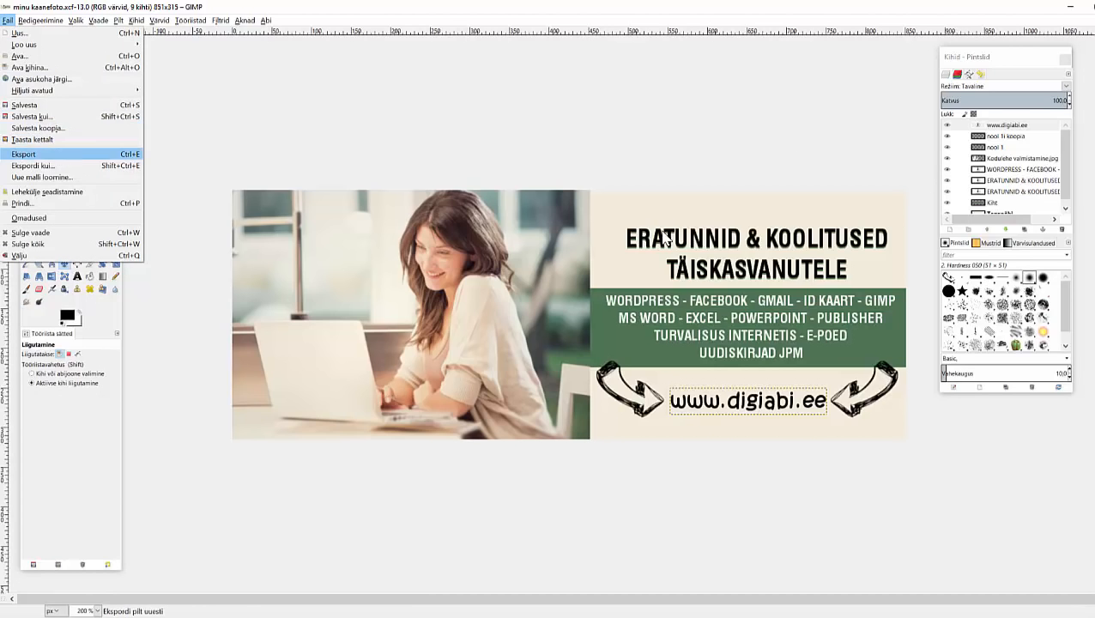
{"action": "left_click", "coordinate": [62, 156]}
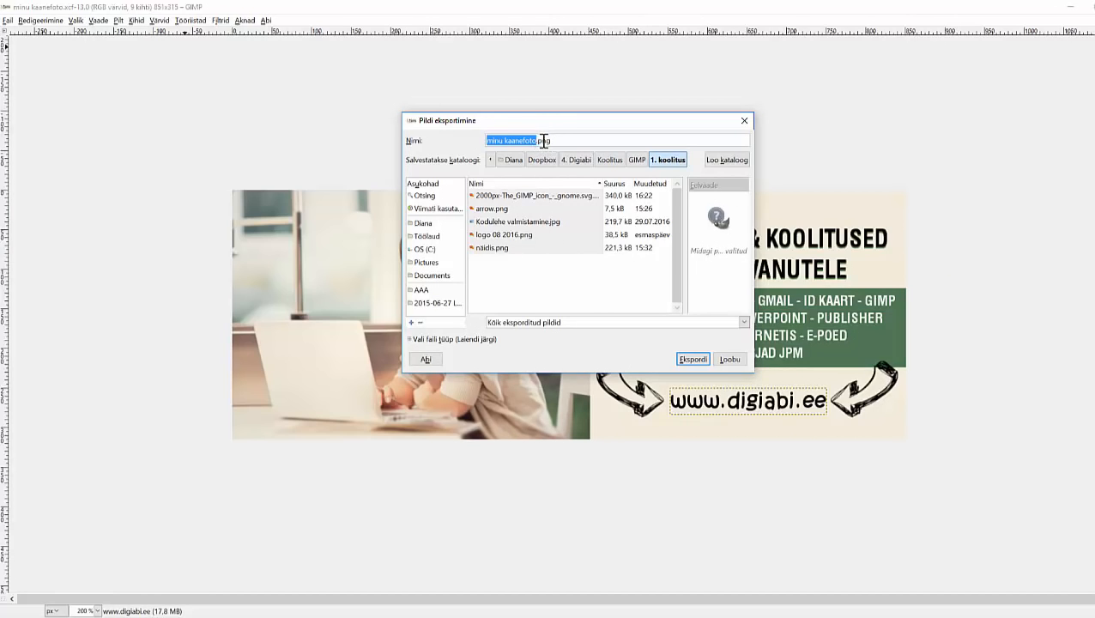
{"action": "left_click", "coordinate": [410, 339]}
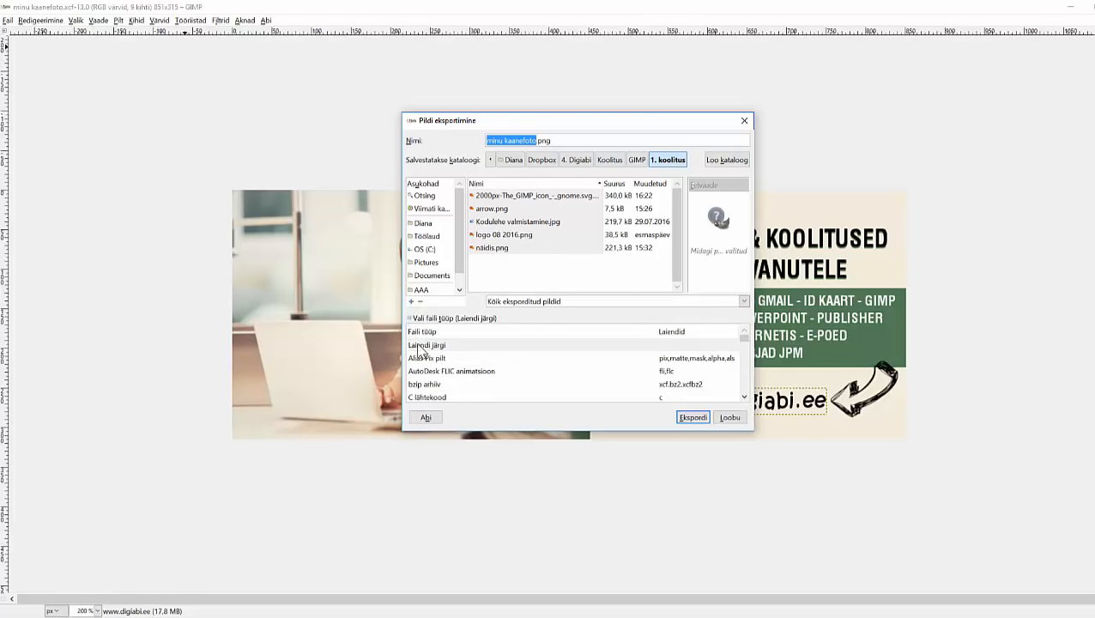
{"action": "scroll", "coordinate": [461, 365], "scroll_direction": "down", "scroll_amount": 2}
{"action": "scroll", "coordinate": [460, 364], "scroll_direction": "down", "scroll_amount": 8}
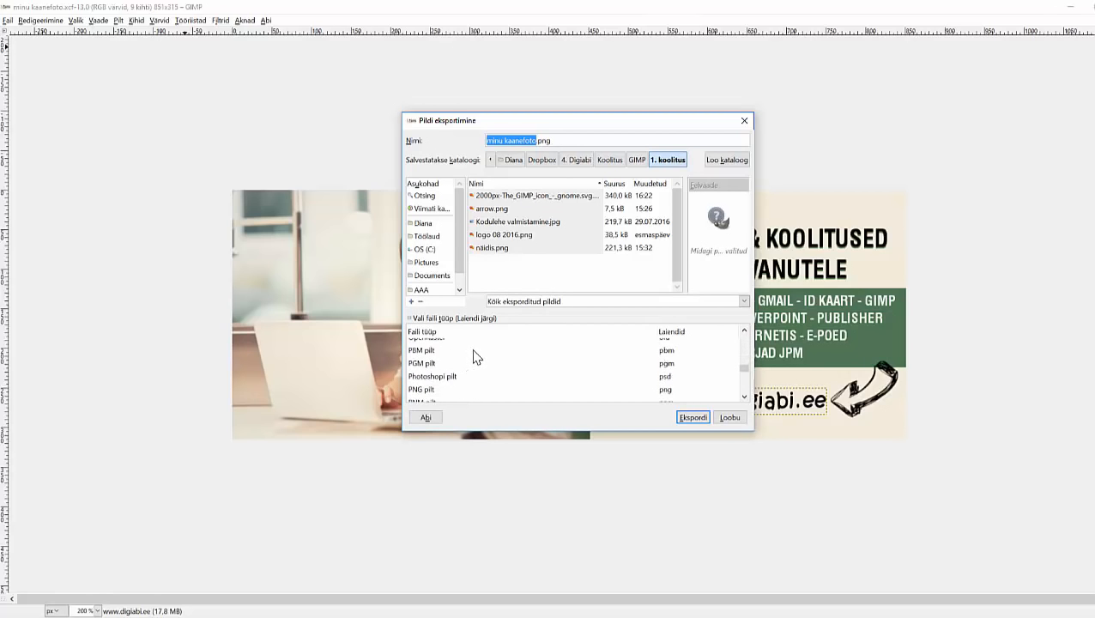
{"action": "double_click", "coordinate": [544, 140]}
{"action": "key", "text": "BackSpace"}
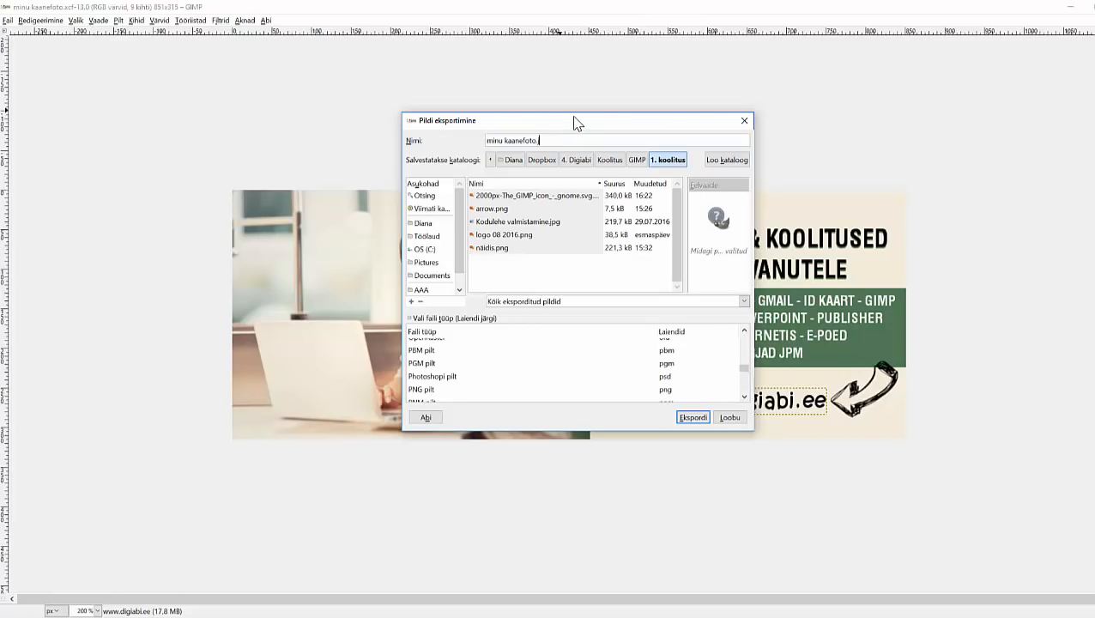
{"action": "type", "text": "jpg"}
{"action": "left_click", "coordinate": [693, 417]}
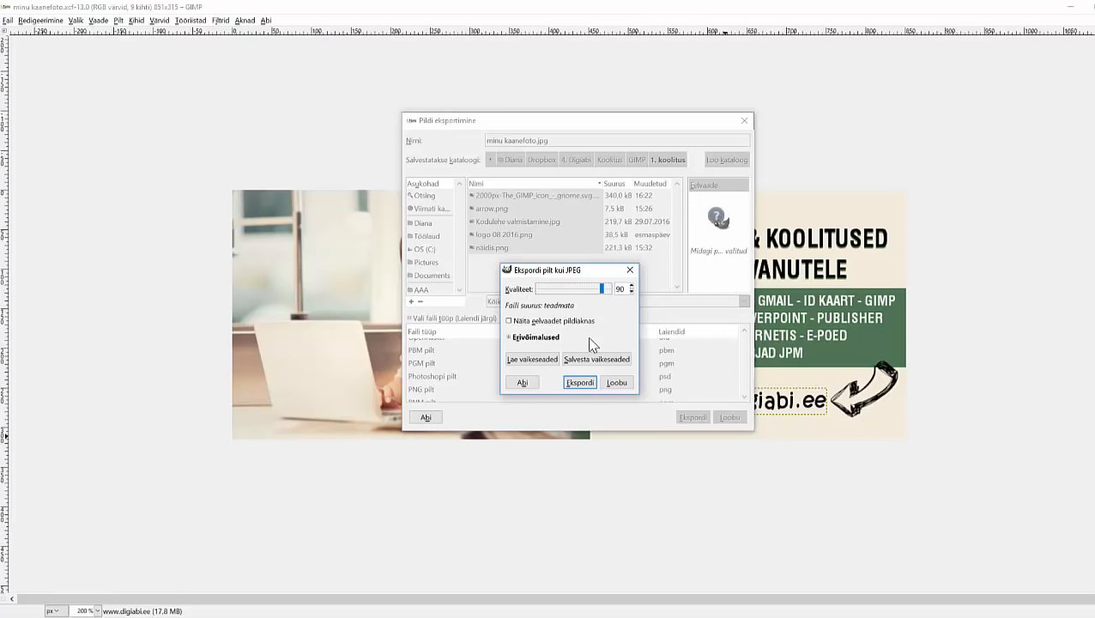
{"action": "left_click", "coordinate": [580, 383]}
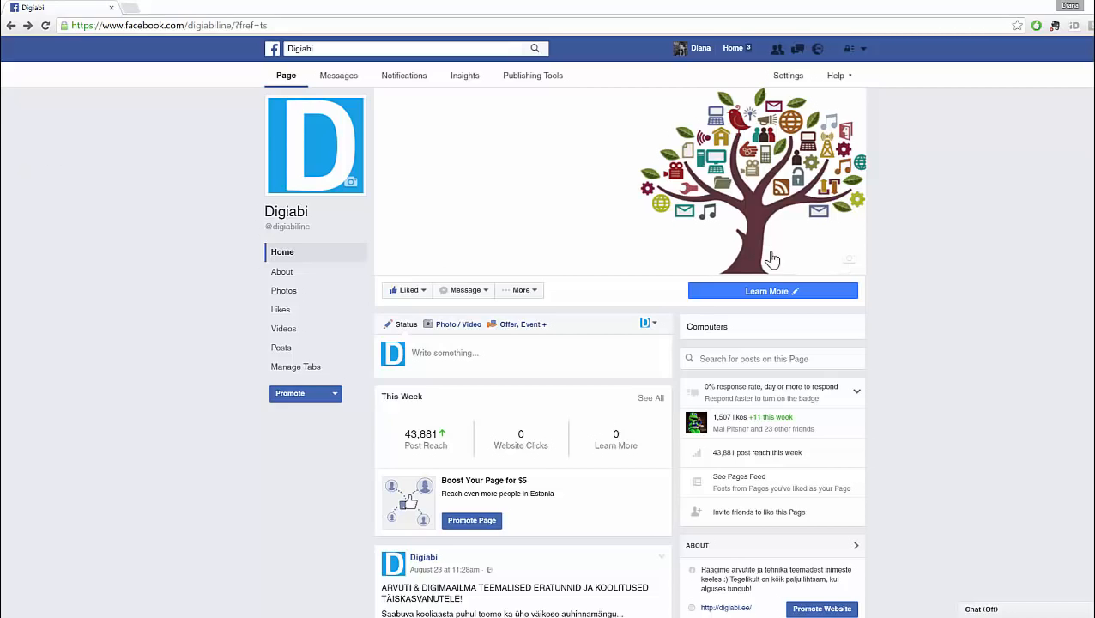
- On the Digiabi Facebook page in the browser, upload "minu kaanefoto" as the new cover photo and save it
{"action": "mouse_move", "coordinate": [847, 268]}
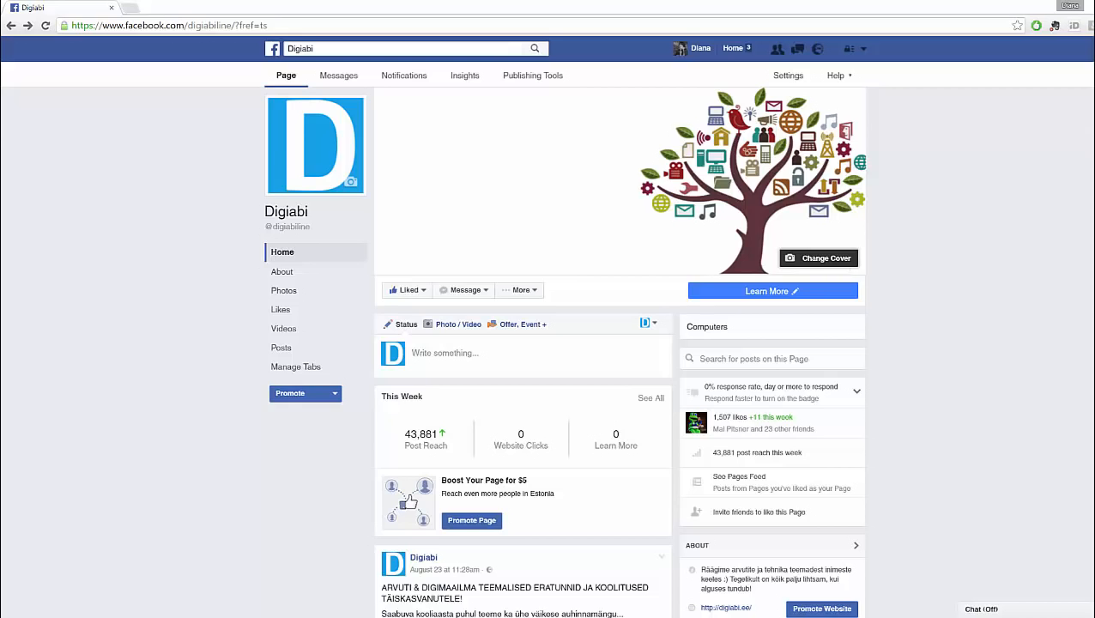
{"action": "left_click", "coordinate": [835, 266]}
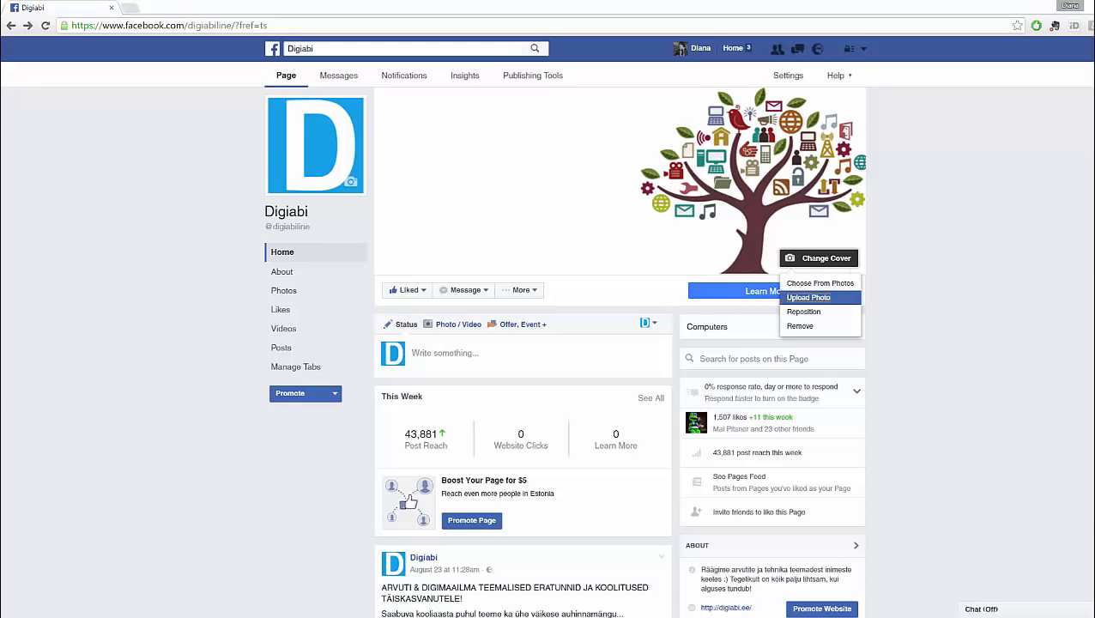
{"action": "left_click", "coordinate": [815, 299]}
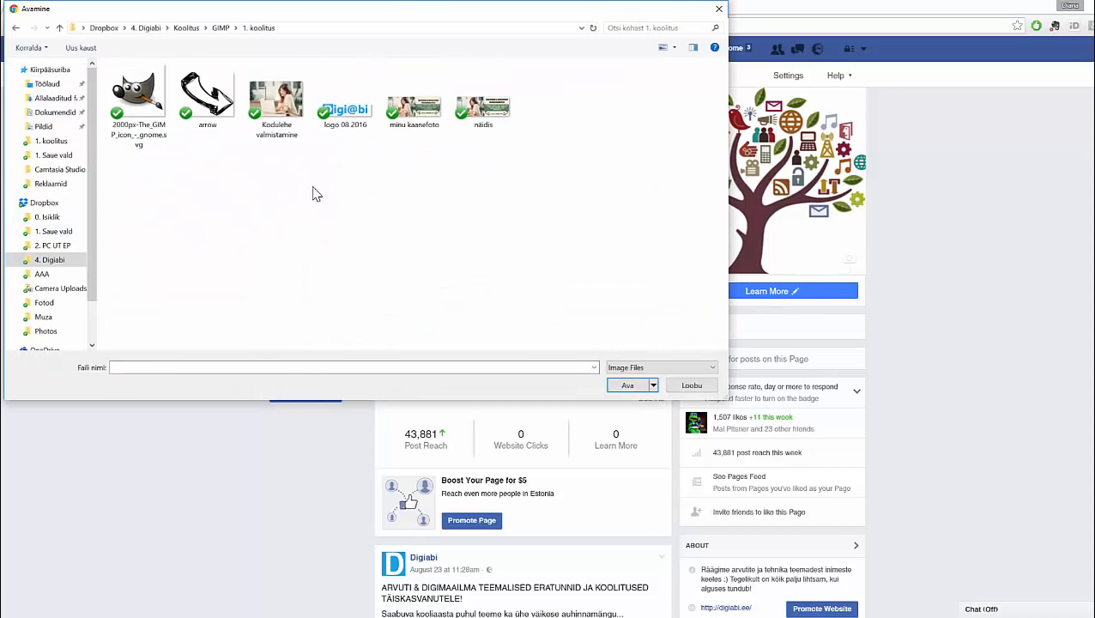
{"action": "double_click", "coordinate": [415, 108]}
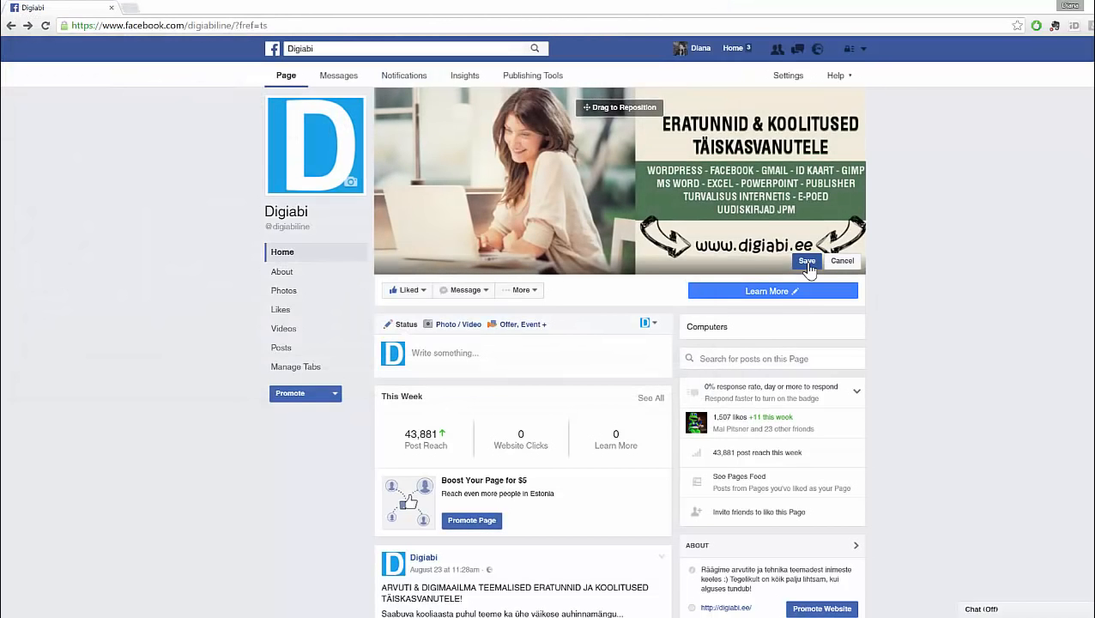
{"action": "left_click", "coordinate": [807, 263]}
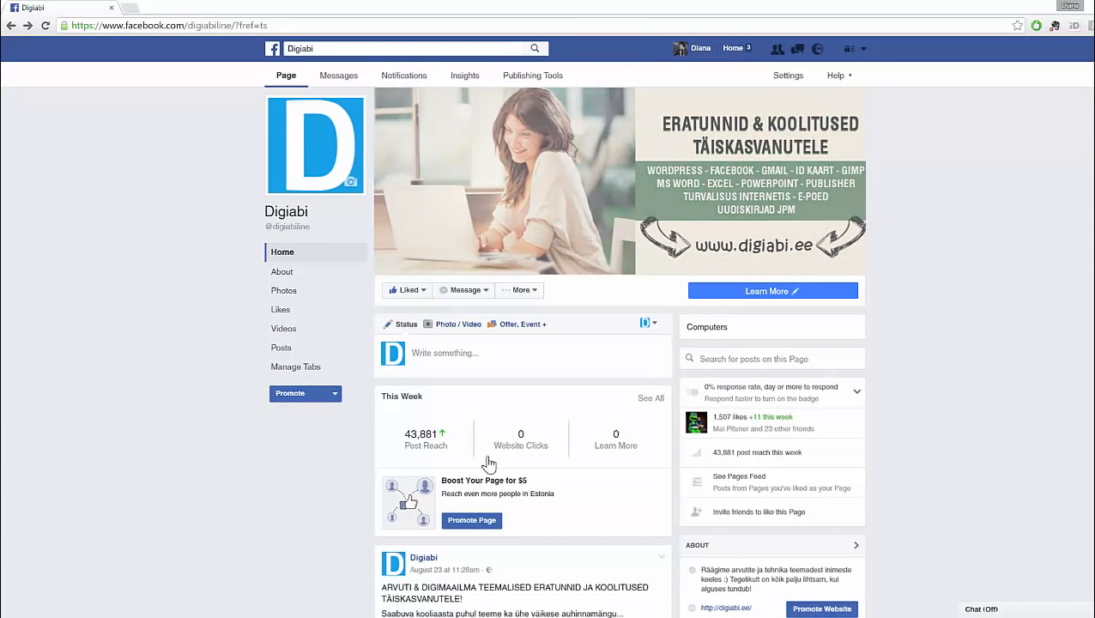